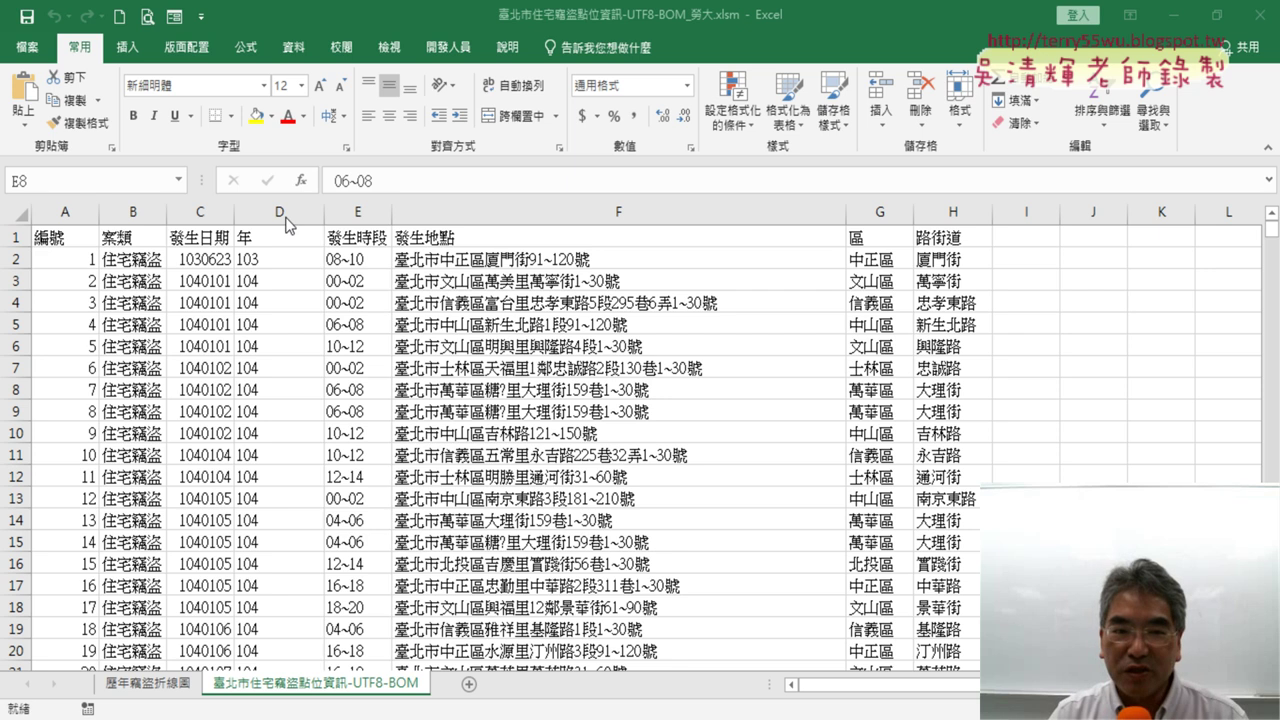
# Step: Compare the theft data with the existing pivot table on the 歷年竊盜折線圖 sheet
pyautogui.click(286, 210)
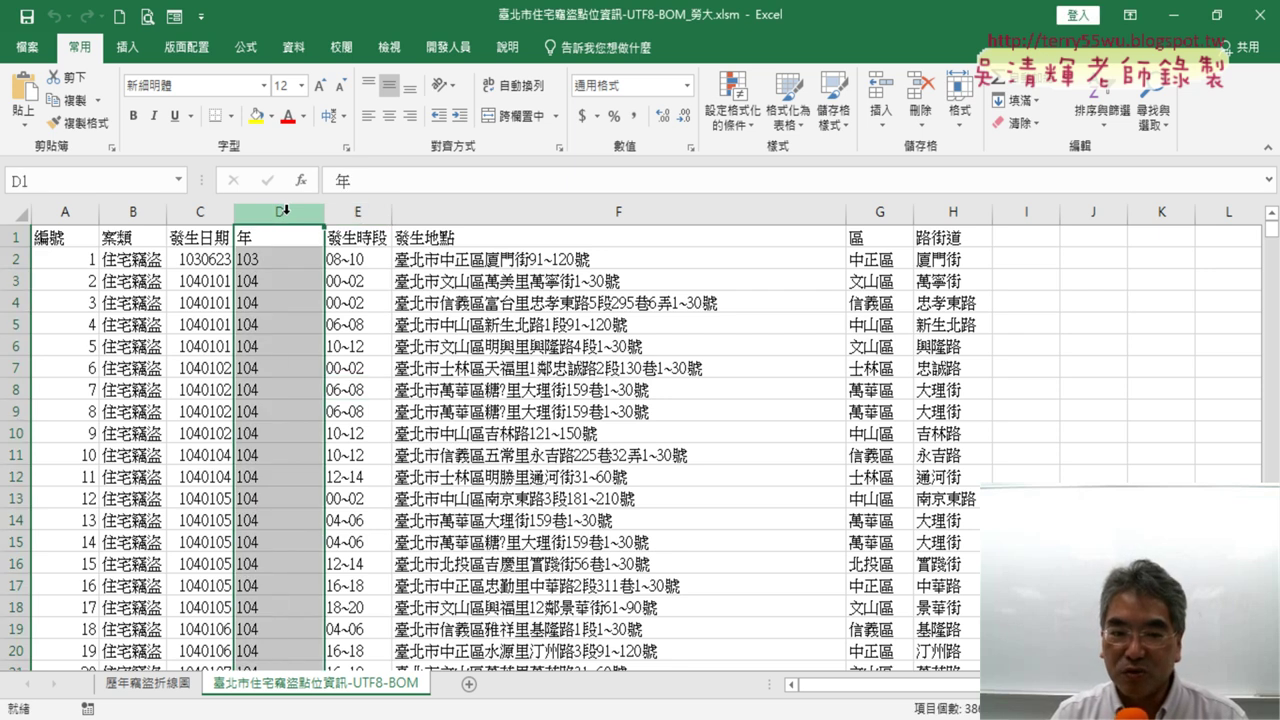
pyautogui.click(170, 685)
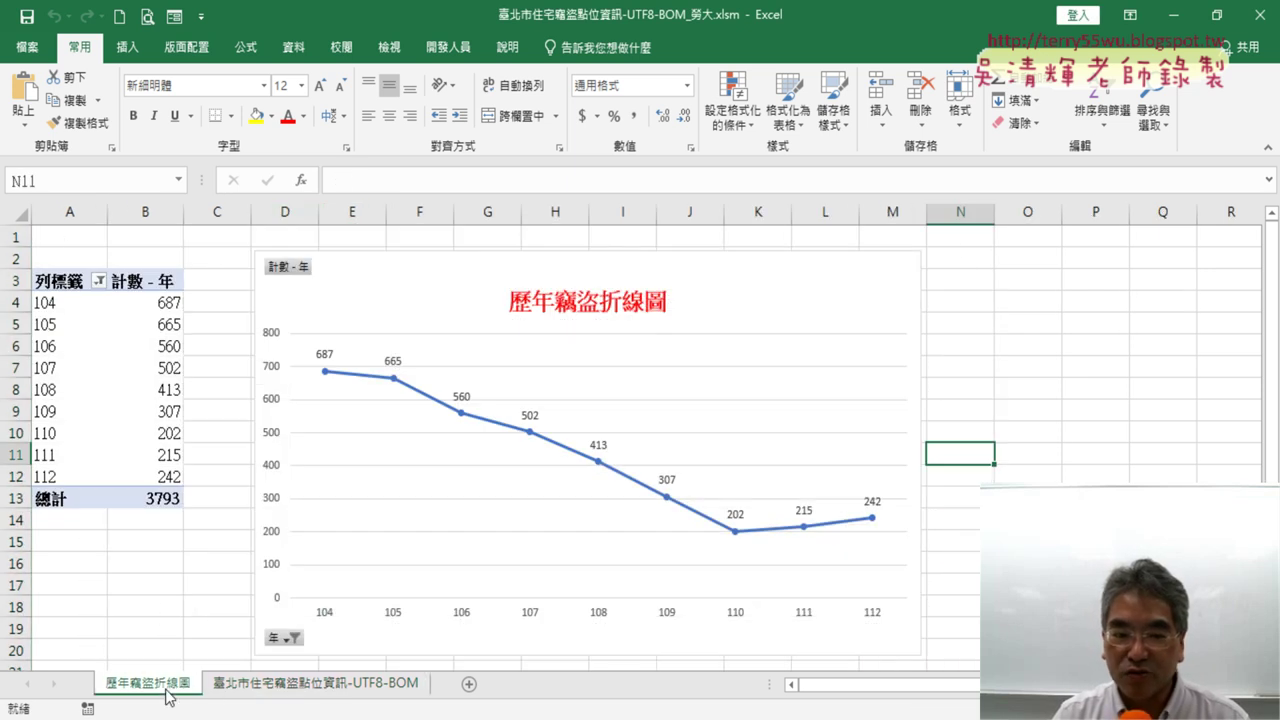
pyautogui.click(81, 362)
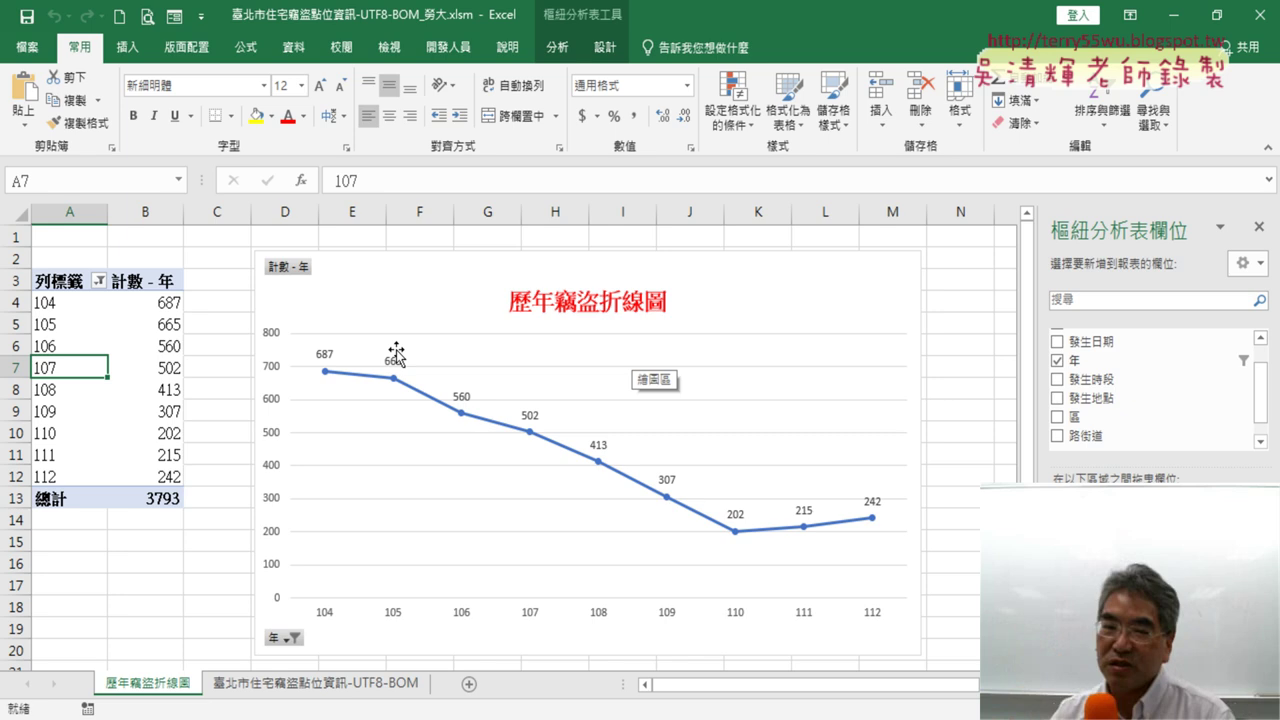
pyautogui.click(348, 688)
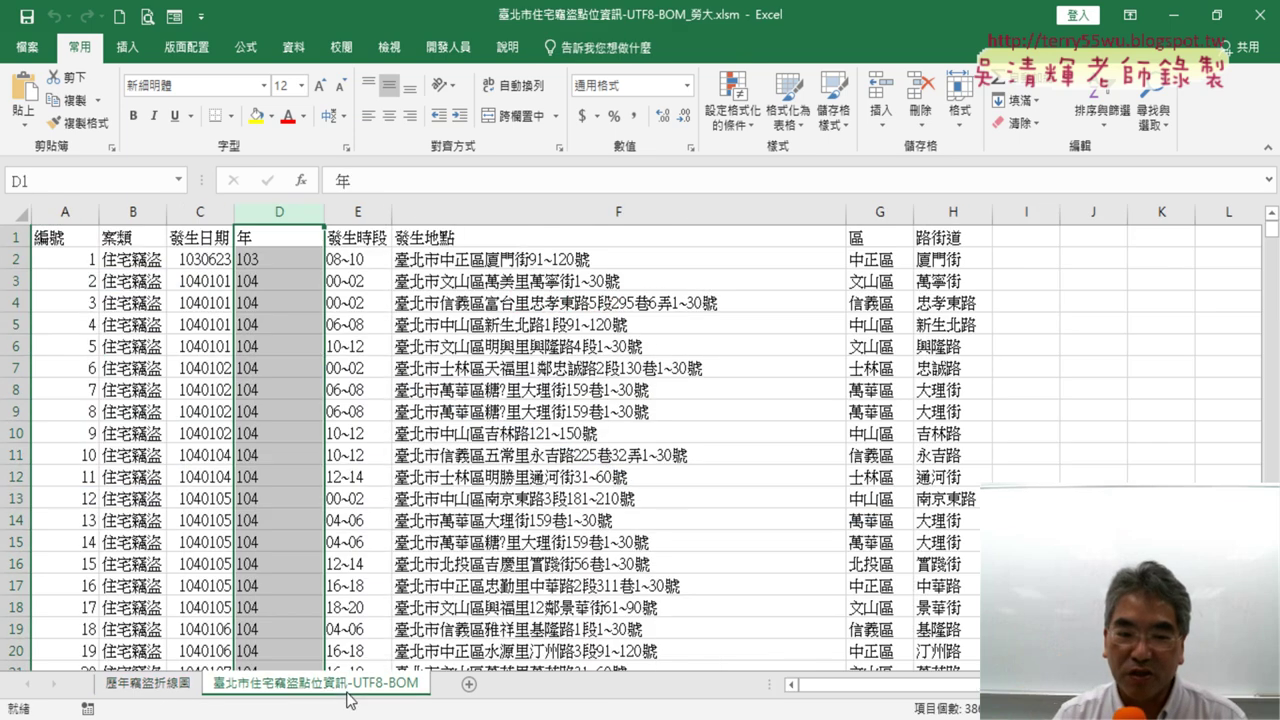
pyautogui.click(184, 682)
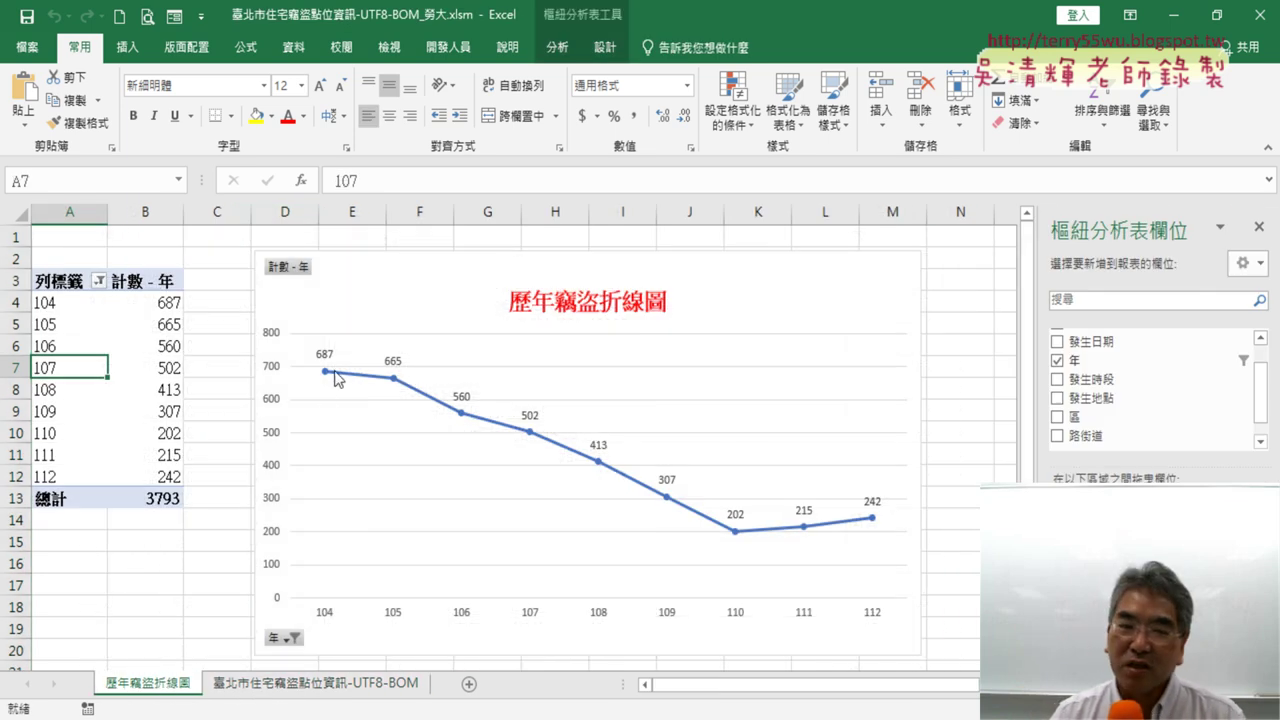
pyautogui.moveTo(393, 378)
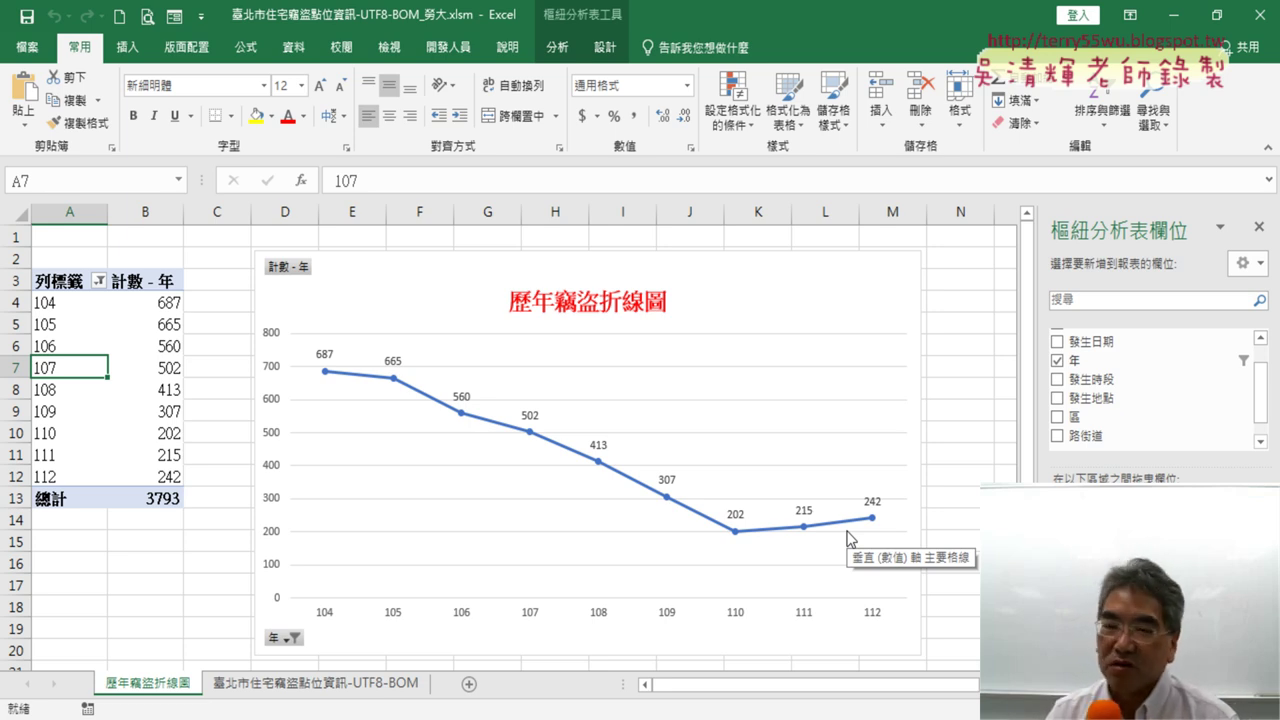
# Step: Select the 區 district column on the theft data sheet, after trying the year and road columns
pyautogui.click(365, 688)
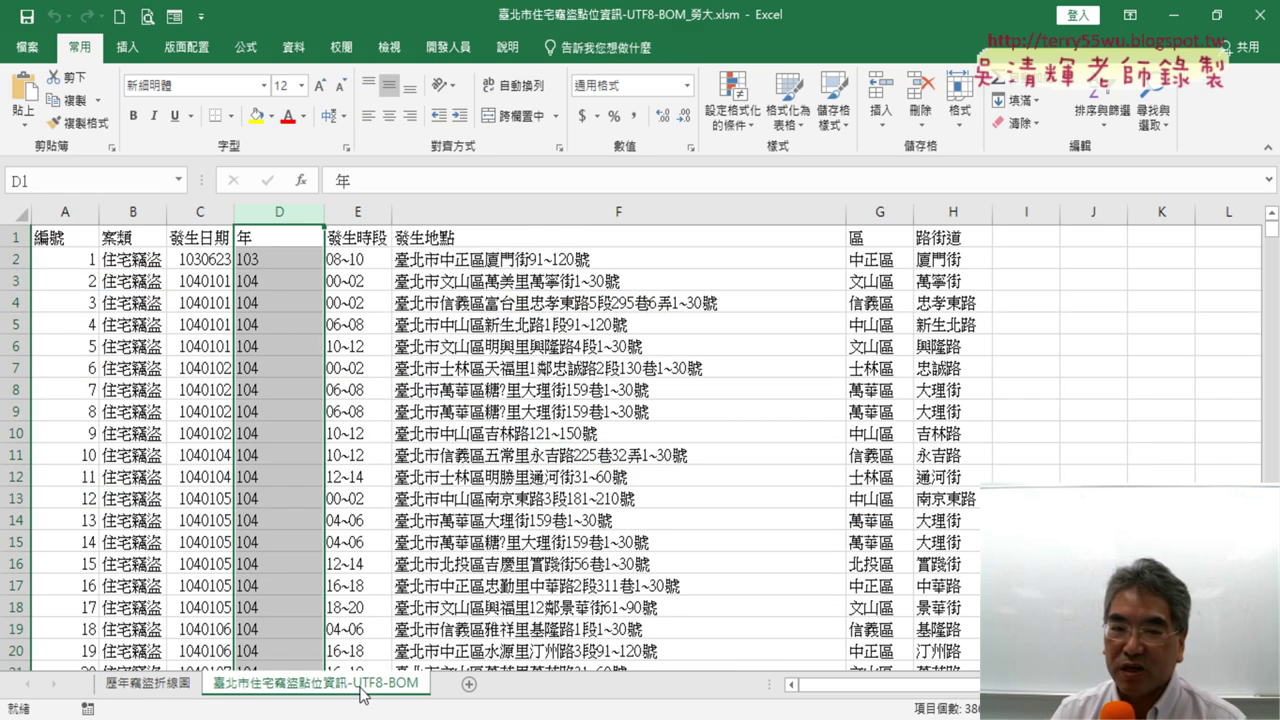
pyautogui.click(874, 214)
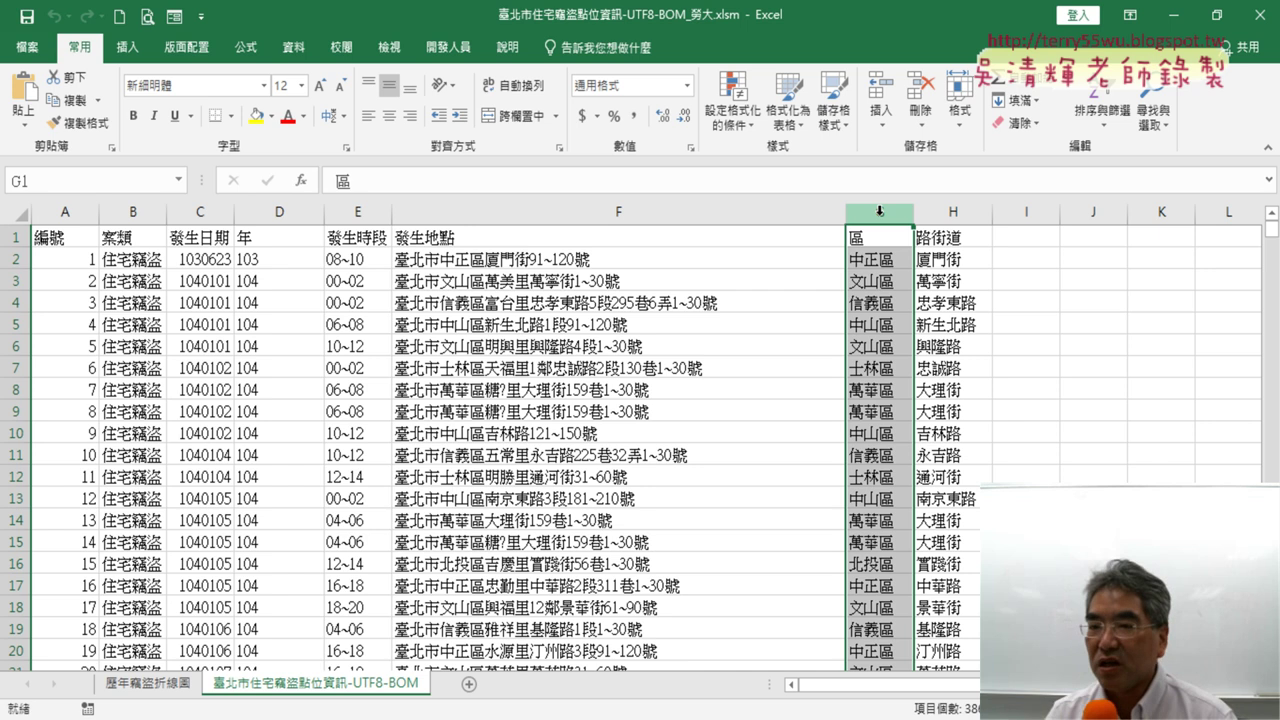
pyautogui.click(286, 213)
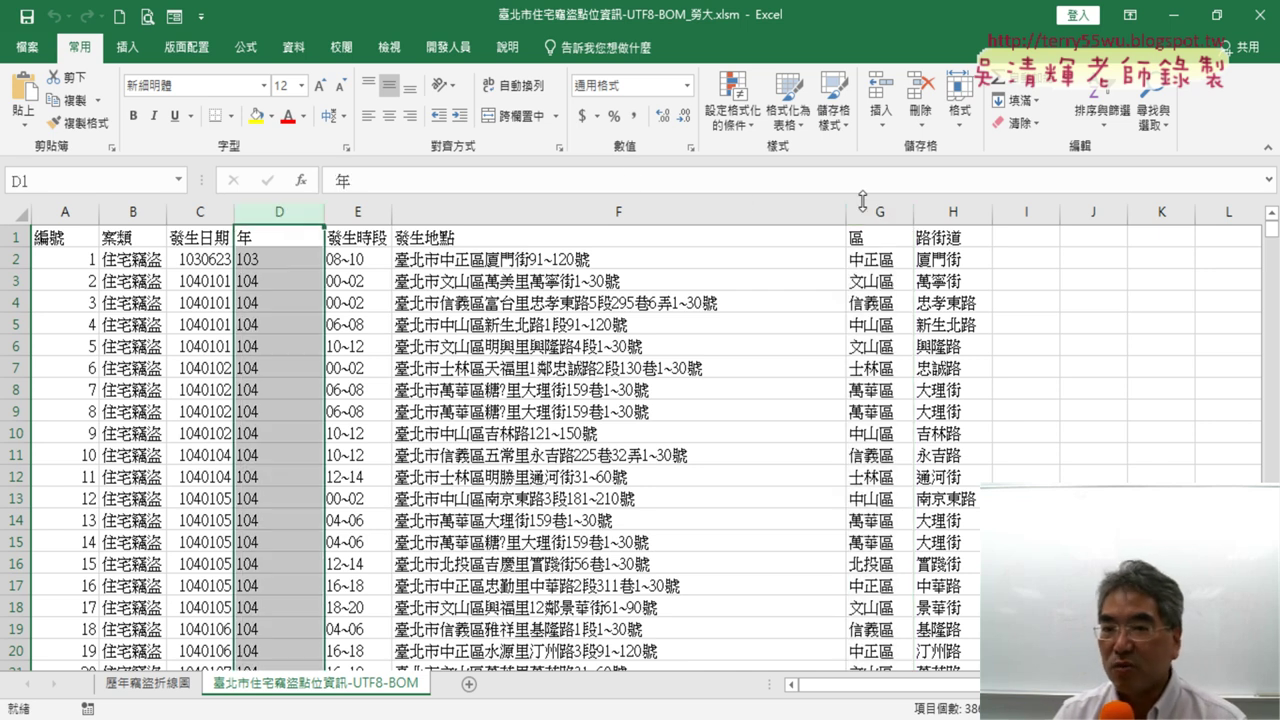
pyautogui.click(890, 212)
pyautogui.click(955, 211)
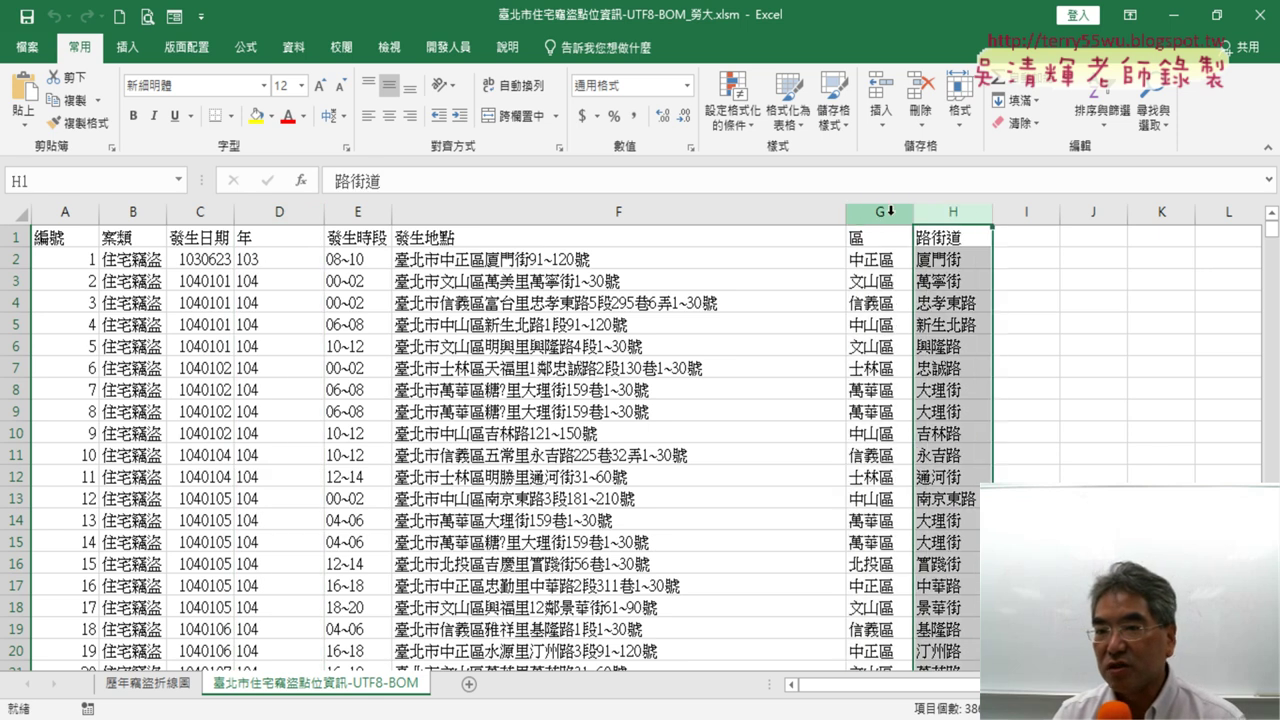
pyautogui.moveTo(880, 212); pyautogui.dragTo(969, 215)
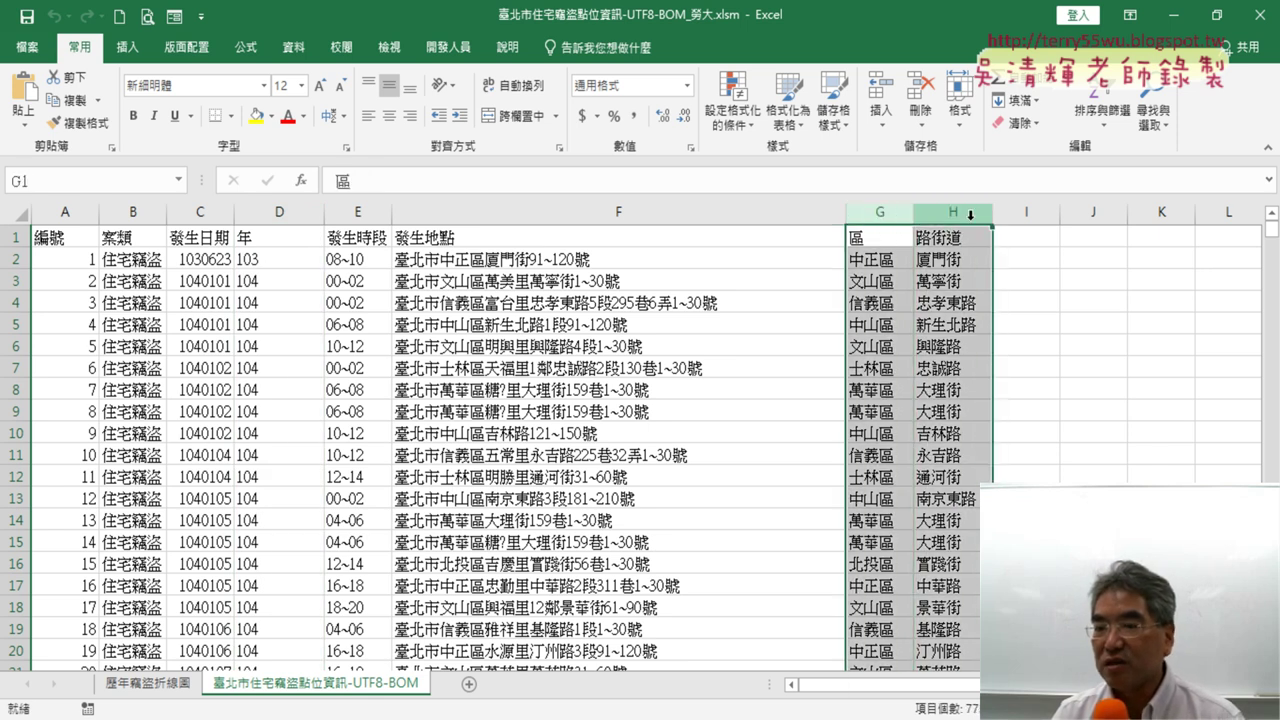
pyautogui.click(894, 211)
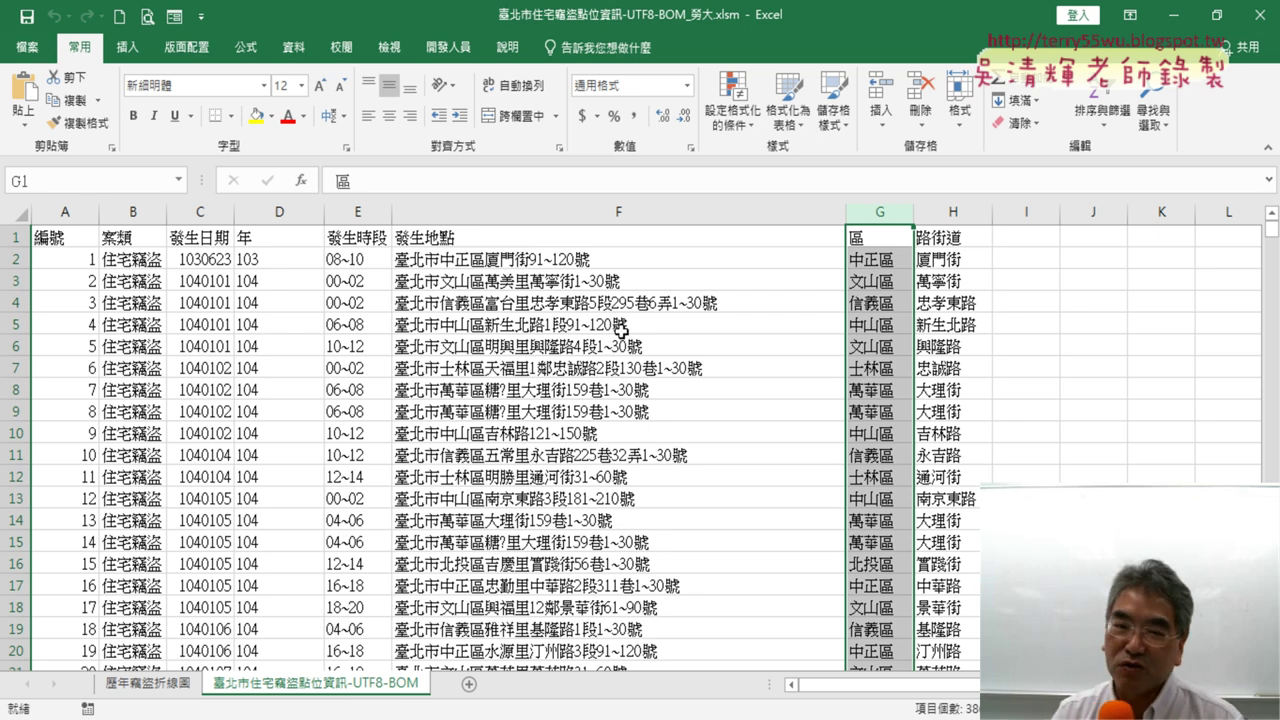
# Step: Insert a PivotTable from range $A$1:$H$3868 on a new worksheet
pyautogui.click(428, 301)
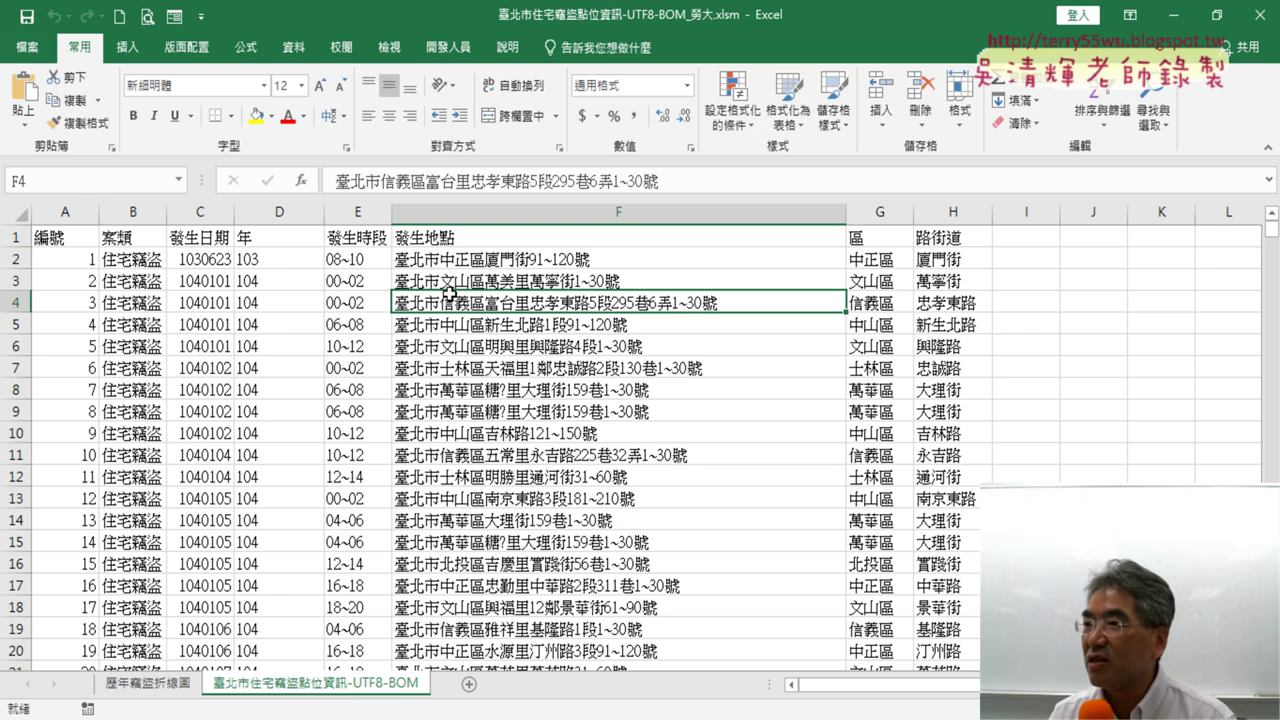
pyautogui.click(127, 47)
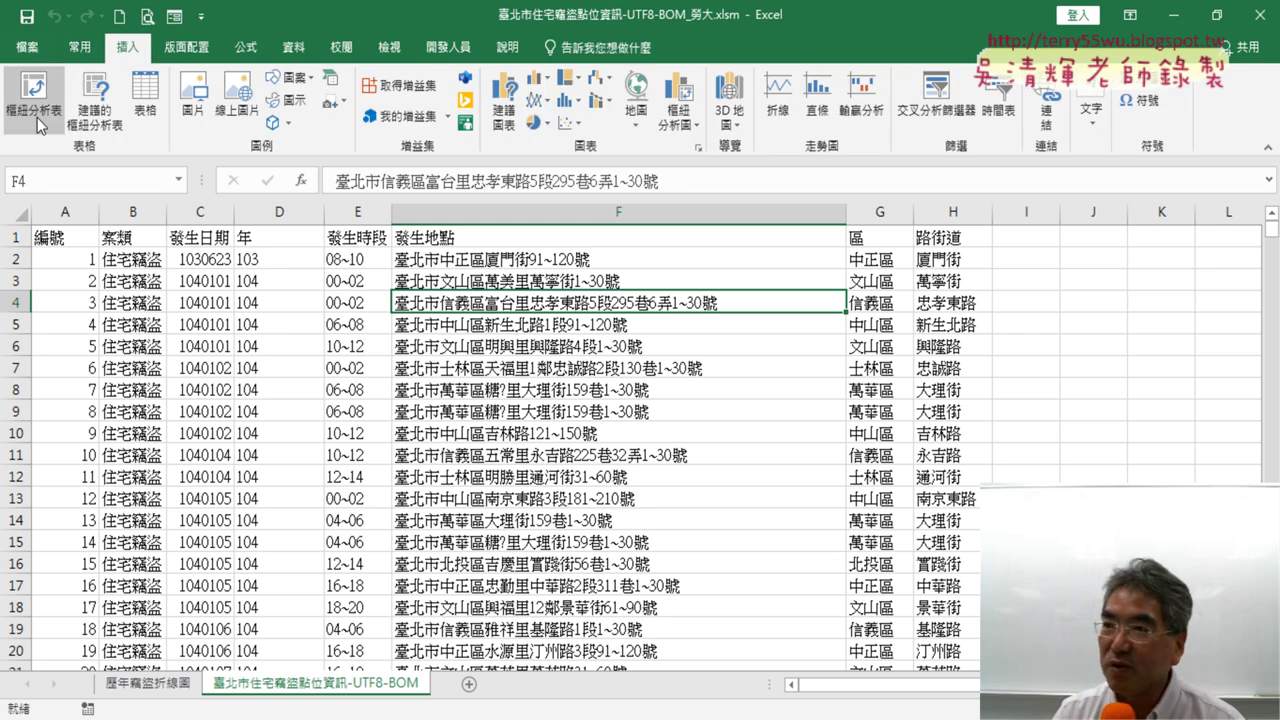
pyautogui.click(37, 117)
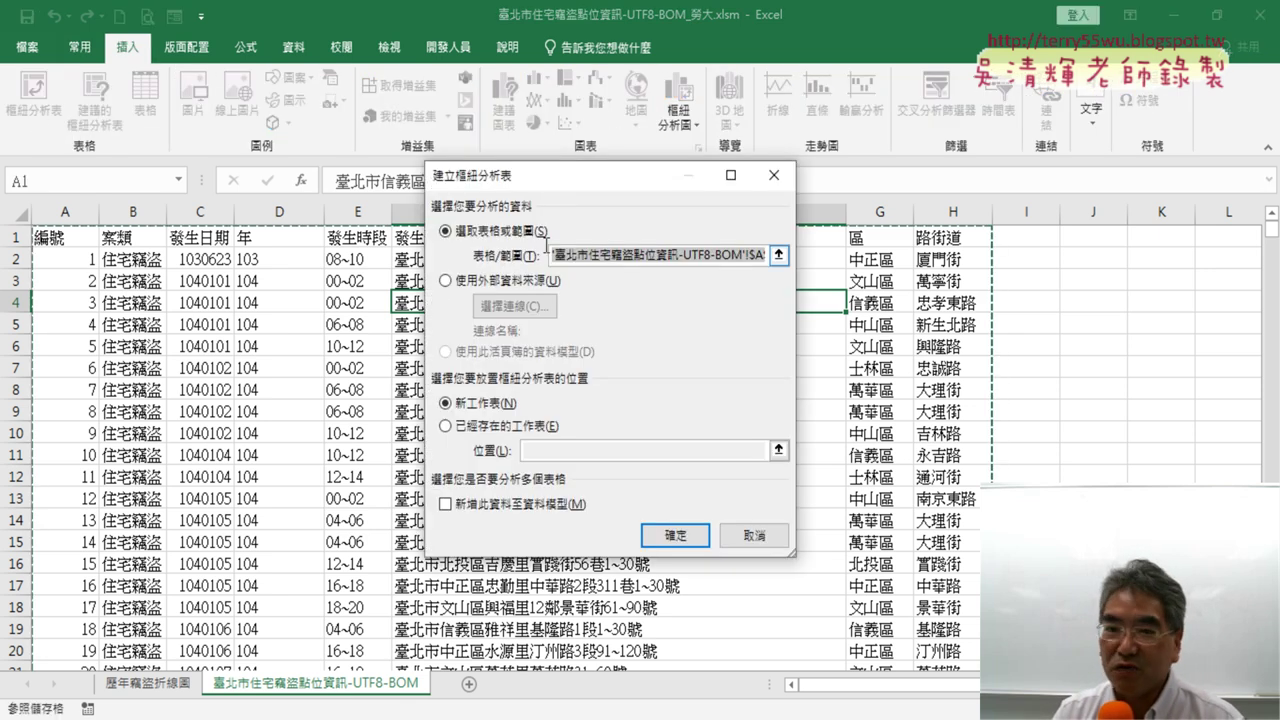
pyautogui.click(672, 258)
pyautogui.moveTo(705, 256); pyautogui.dragTo(697, 258)
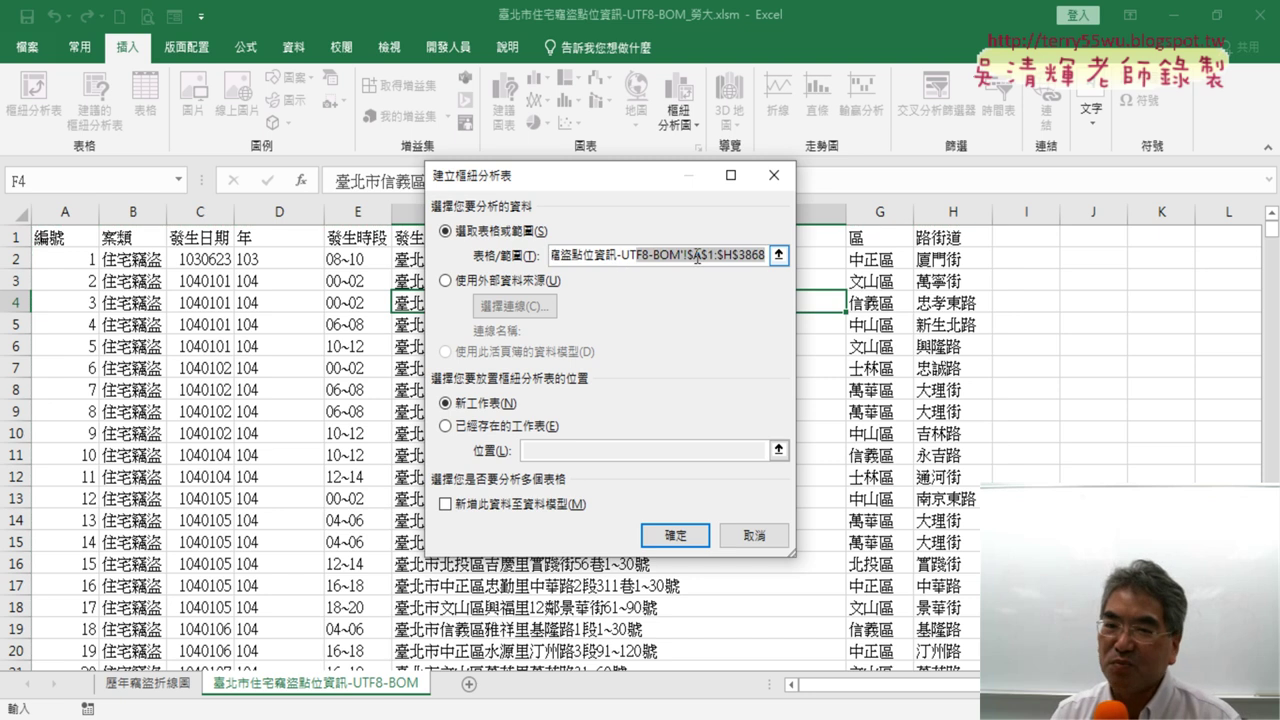
pyautogui.click(677, 535)
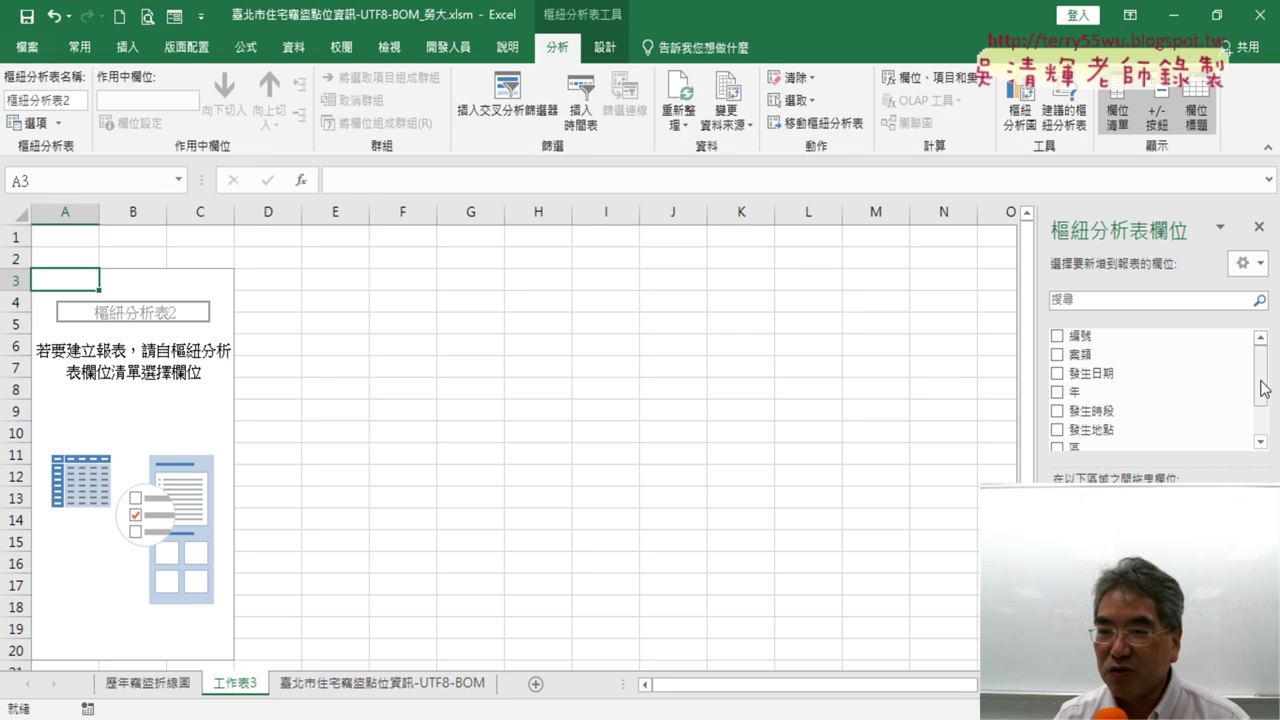
# Step: Put 區 in Rows and in Values, showing 計數 - 區 for the 12 districts (total 3867)
pyautogui.moveTo(1264, 390); pyautogui.dragTo(1266, 416)
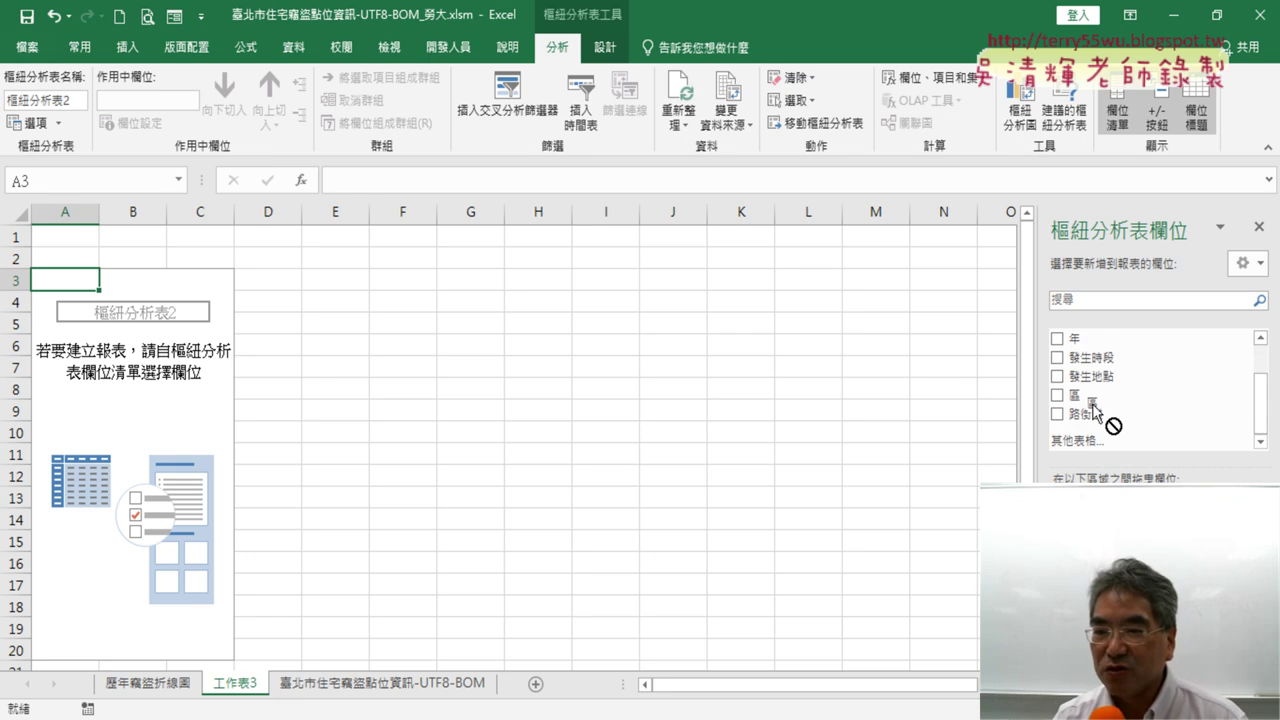
pyautogui.click(1057, 395)
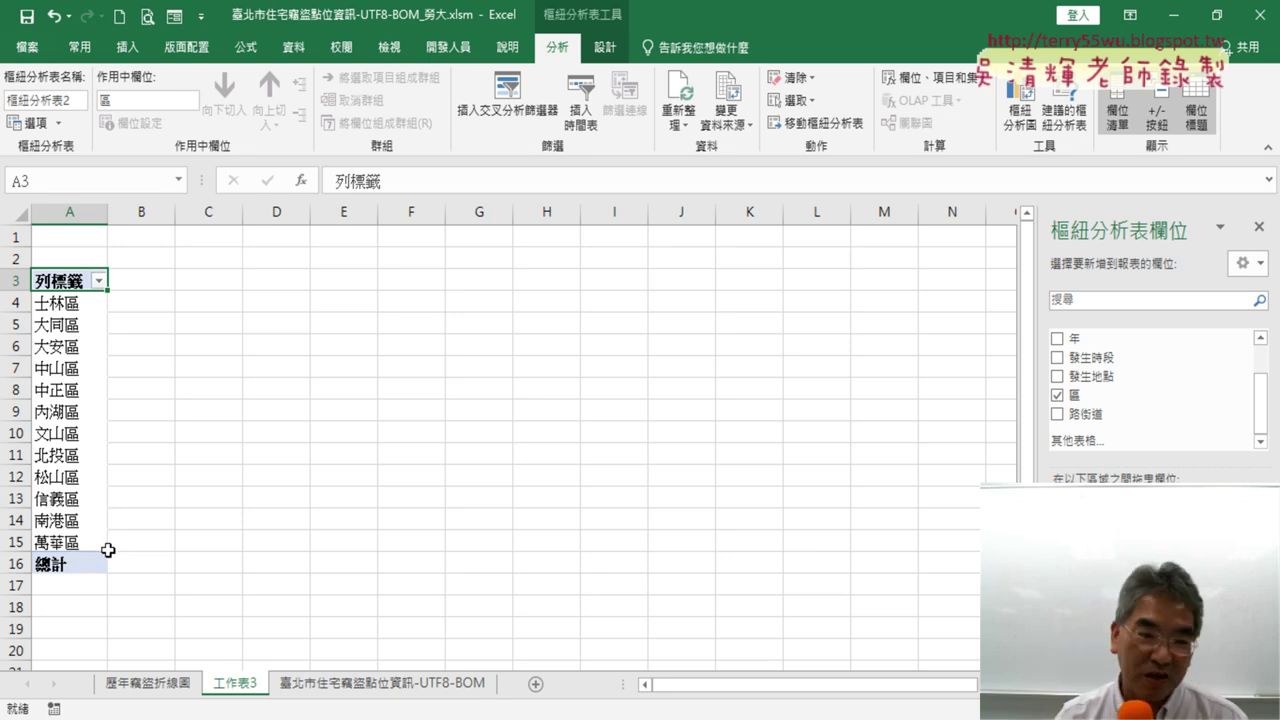
pyautogui.moveTo(15, 542); pyautogui.dragTo(37, 306)
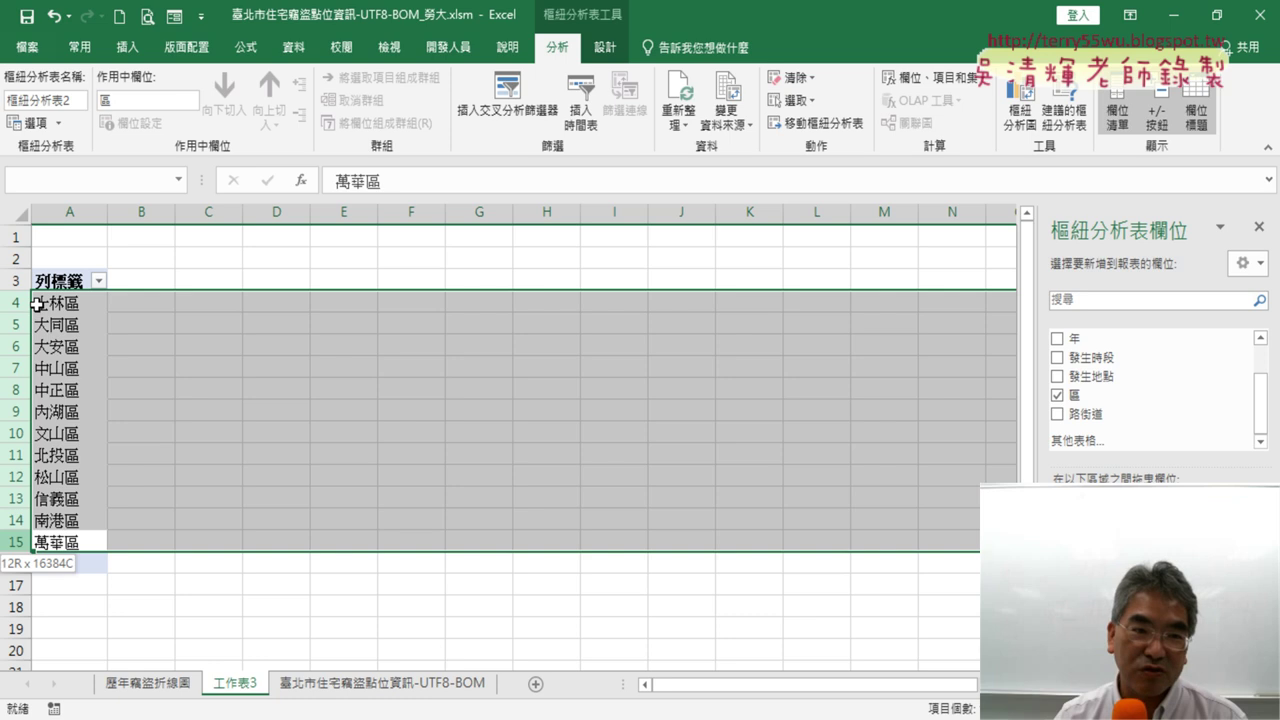
pyautogui.moveTo(15, 237); pyautogui.dragTo(15, 280)
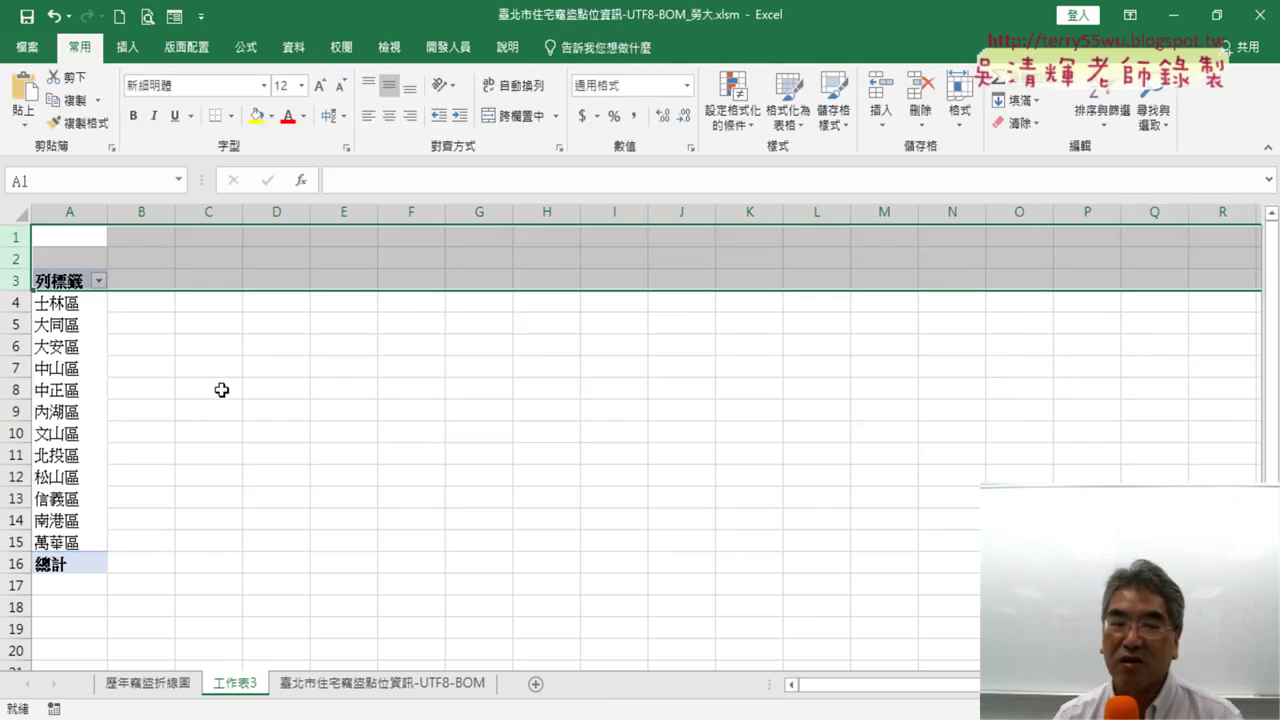
pyautogui.click(74, 330)
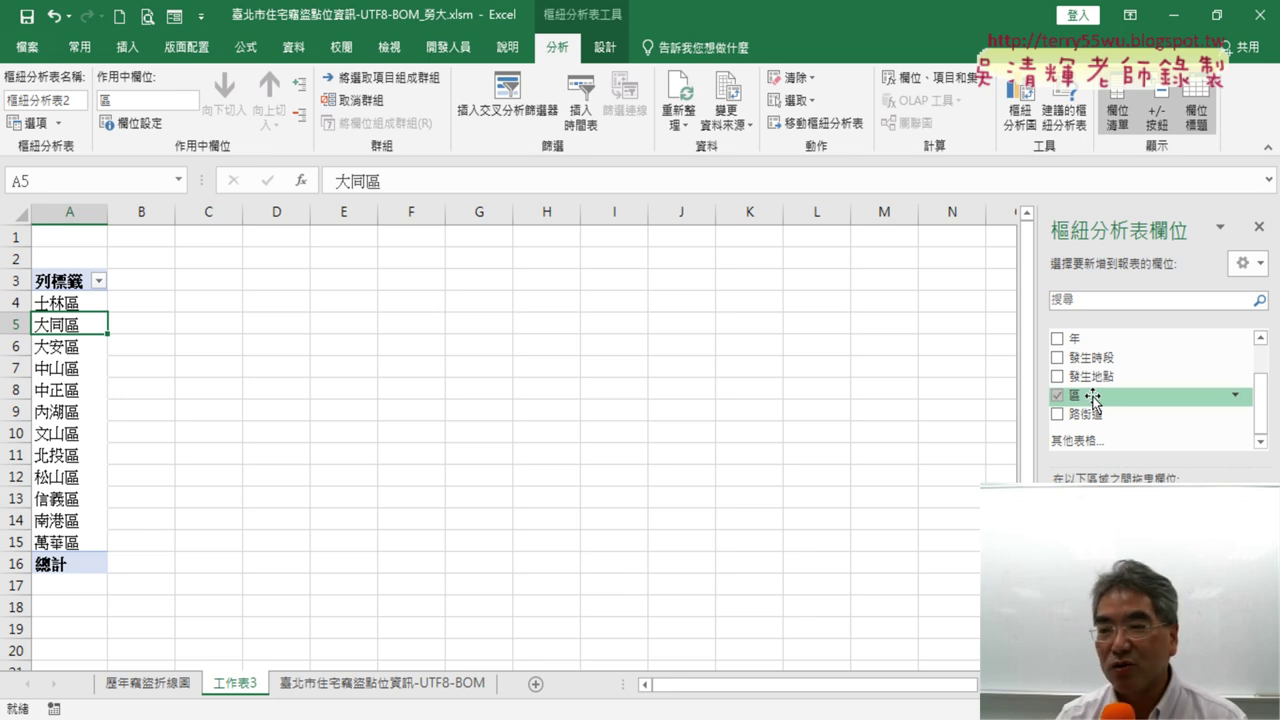
pyautogui.moveTo(1092, 398); pyautogui.dragTo(1144, 455)
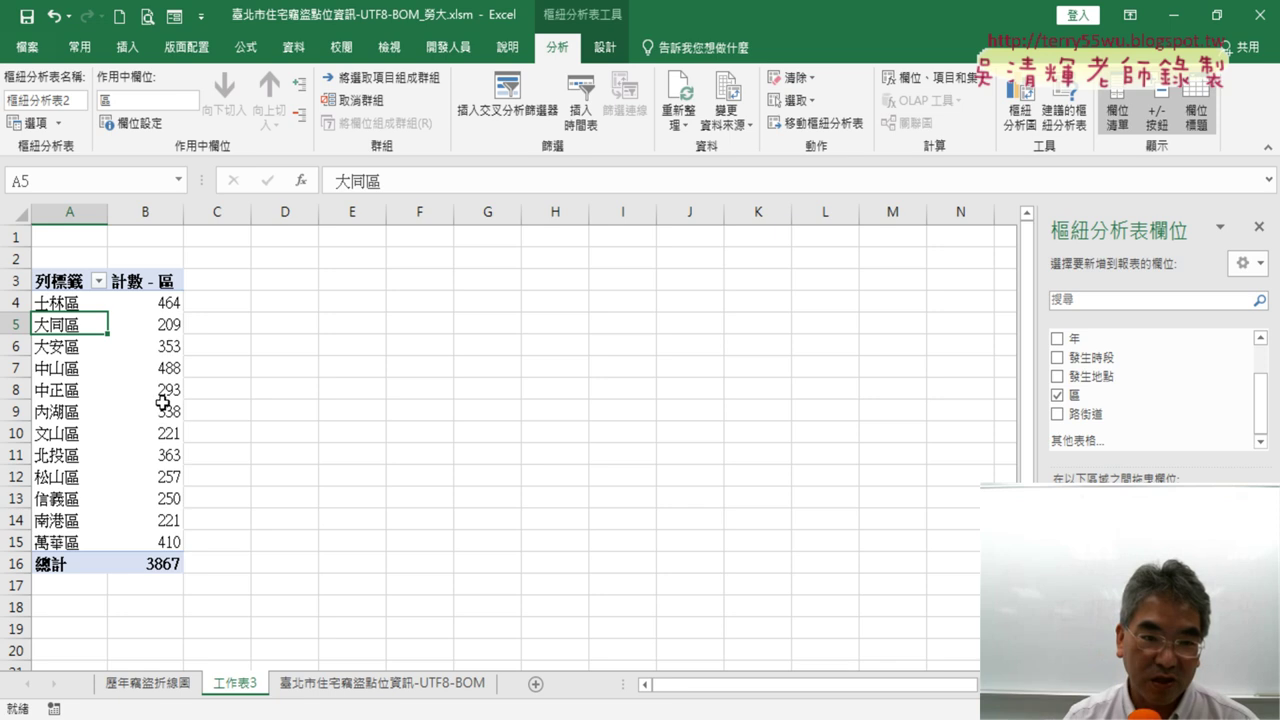
pyautogui.click(168, 372)
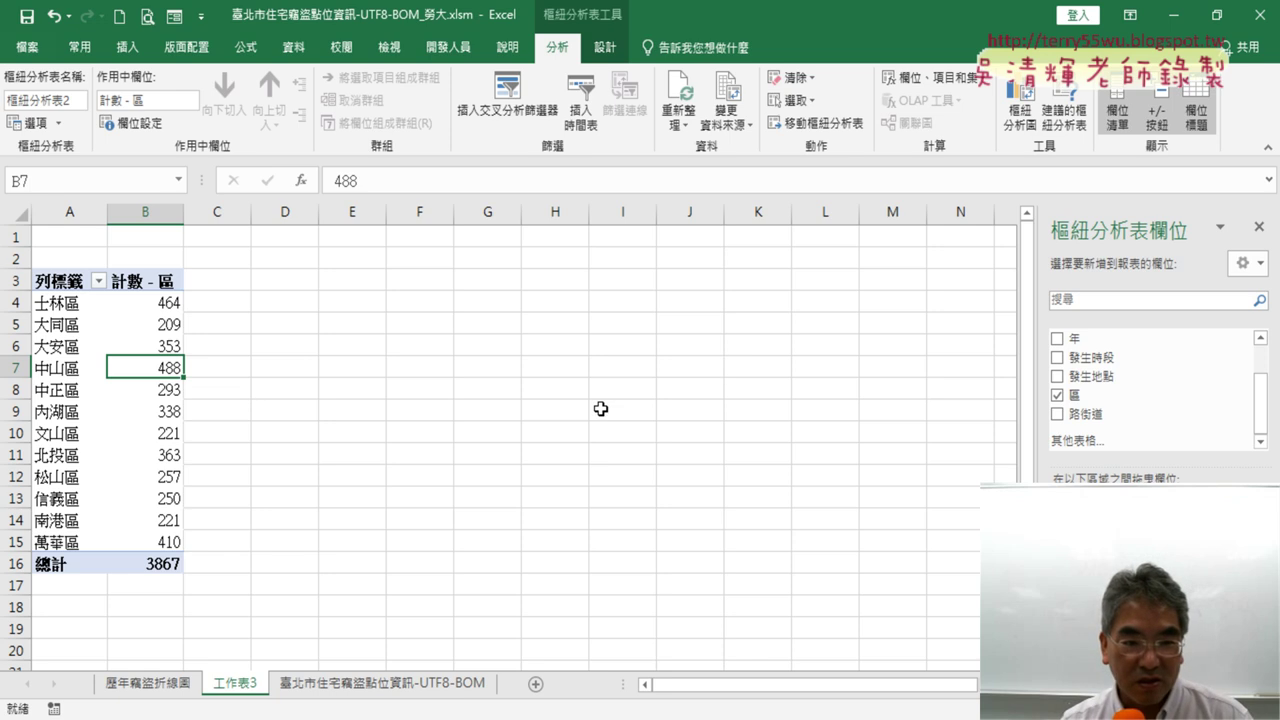
pyautogui.click(155, 306)
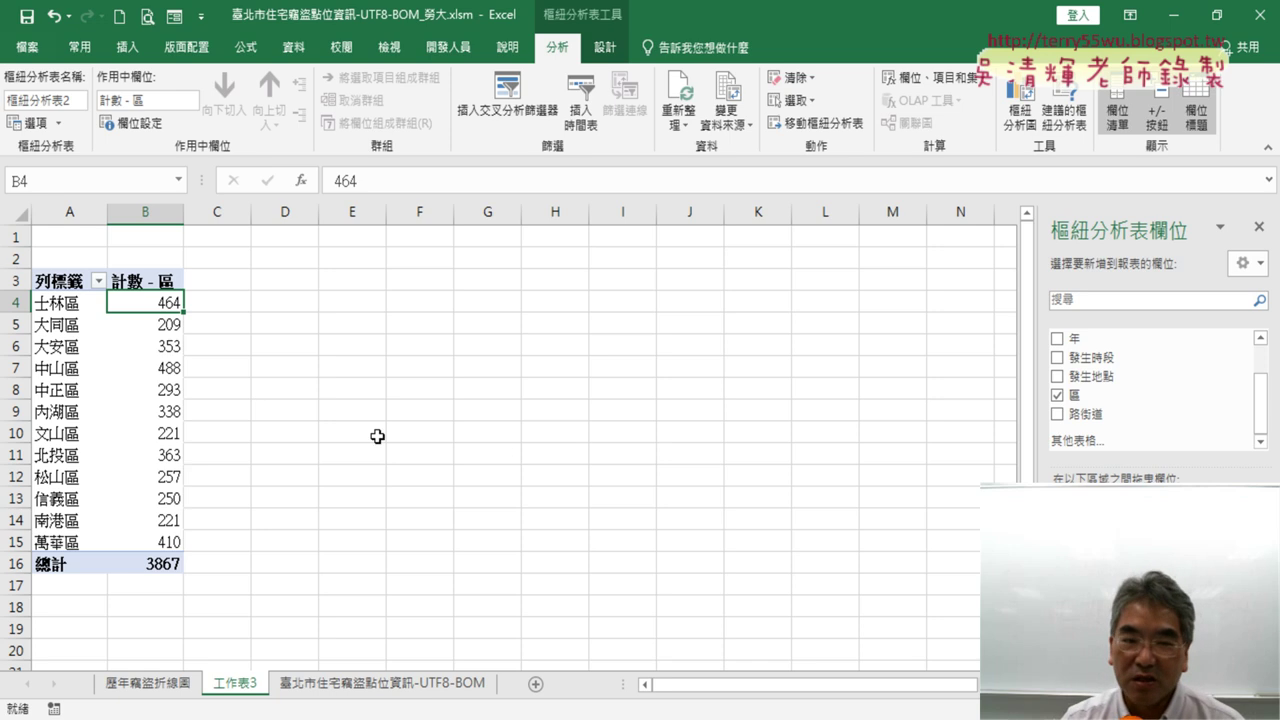
pyautogui.click(293, 47)
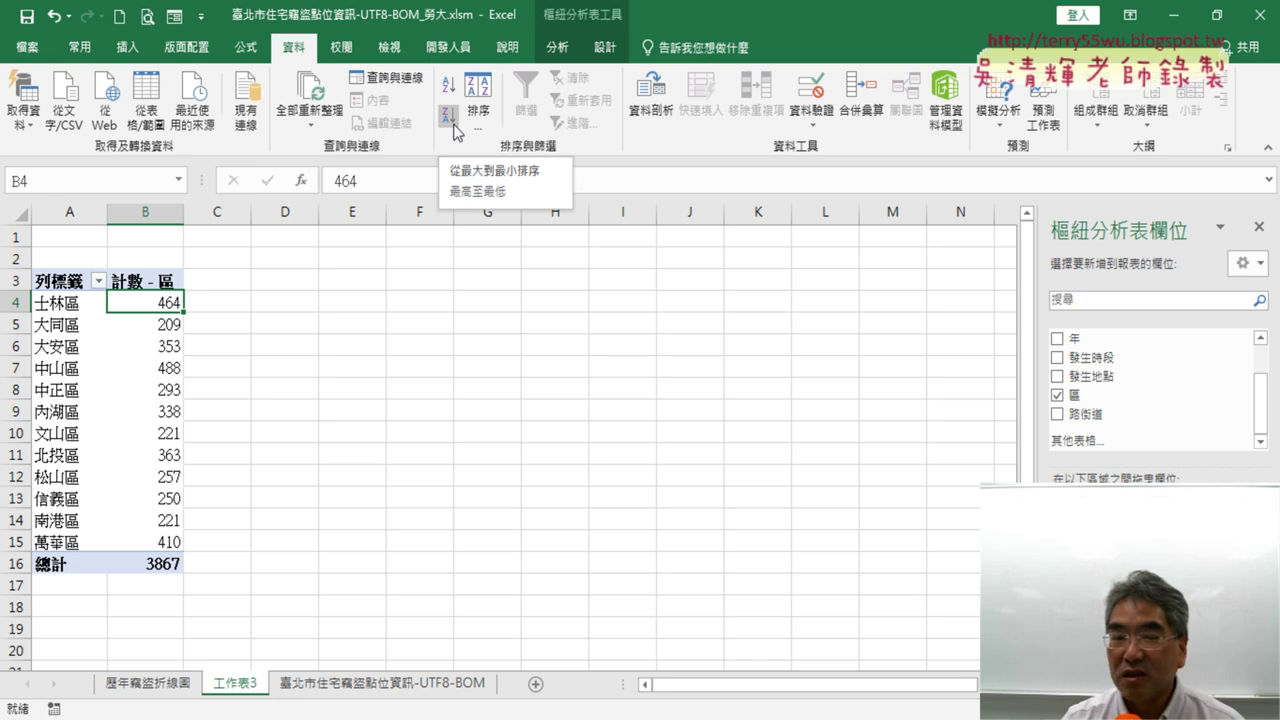
pyautogui.click(411, 441)
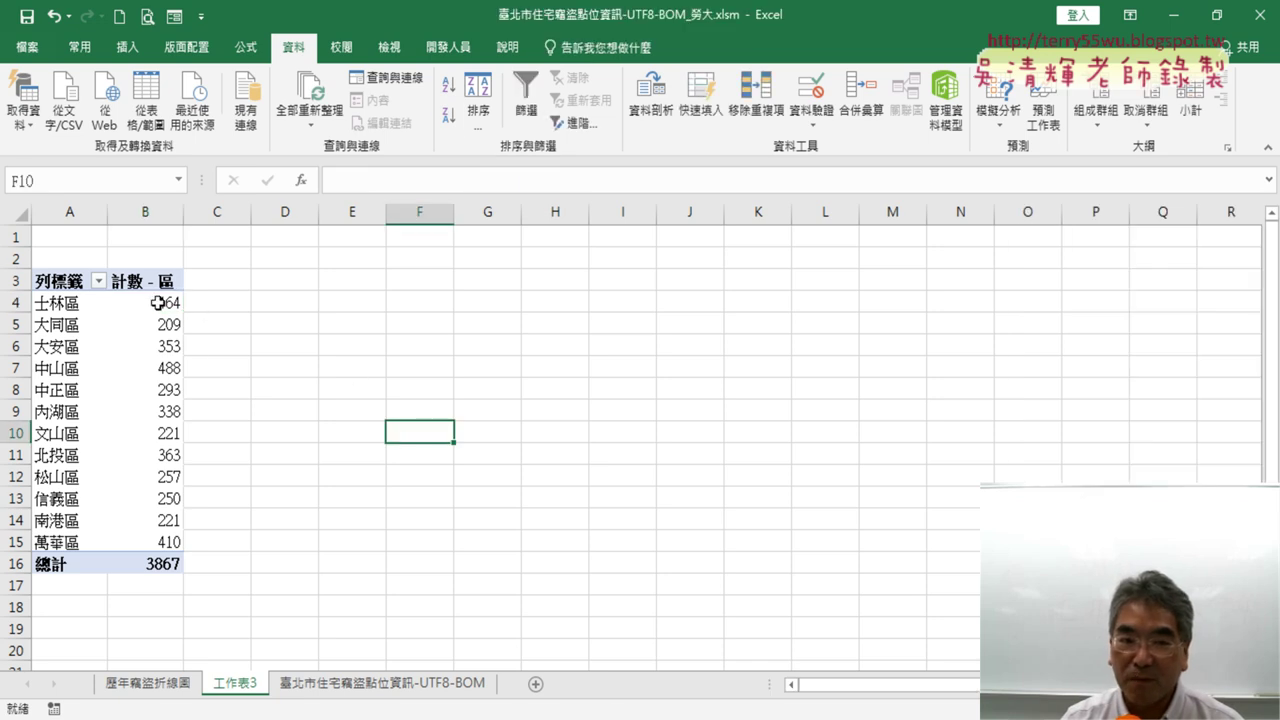
pyautogui.click(170, 304)
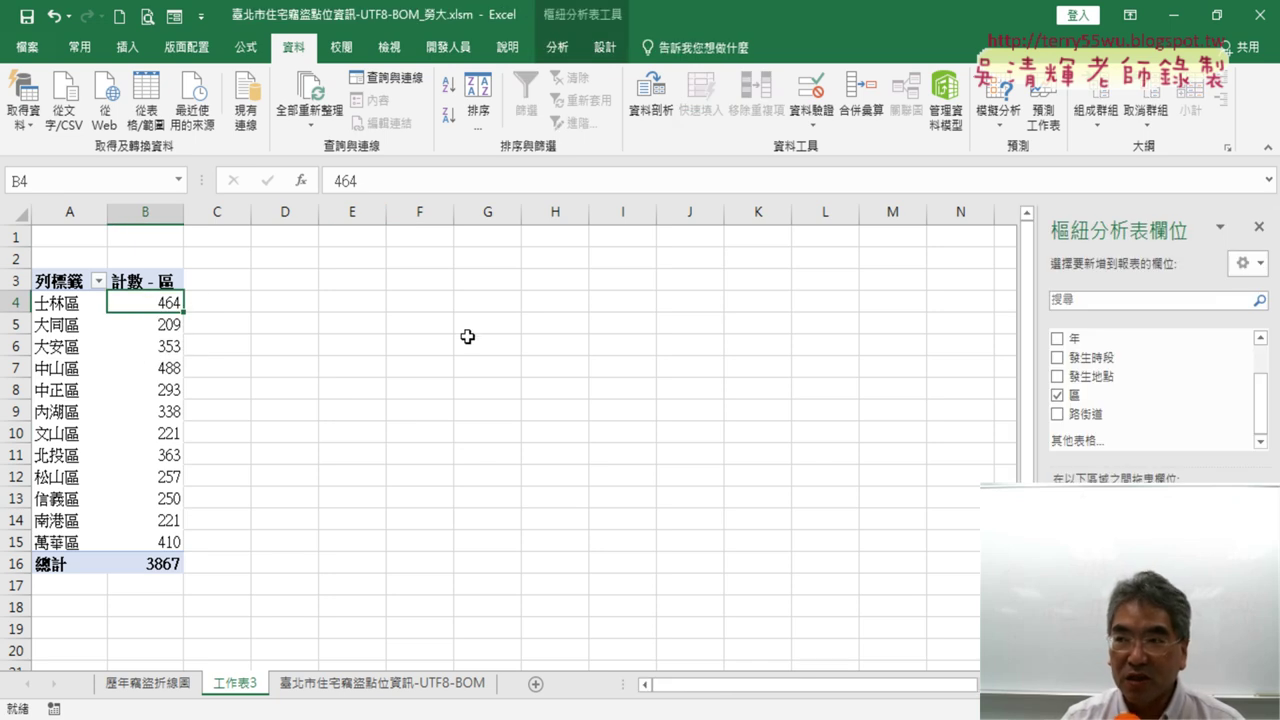
pyautogui.moveTo(162, 304); pyautogui.dragTo(148, 542)
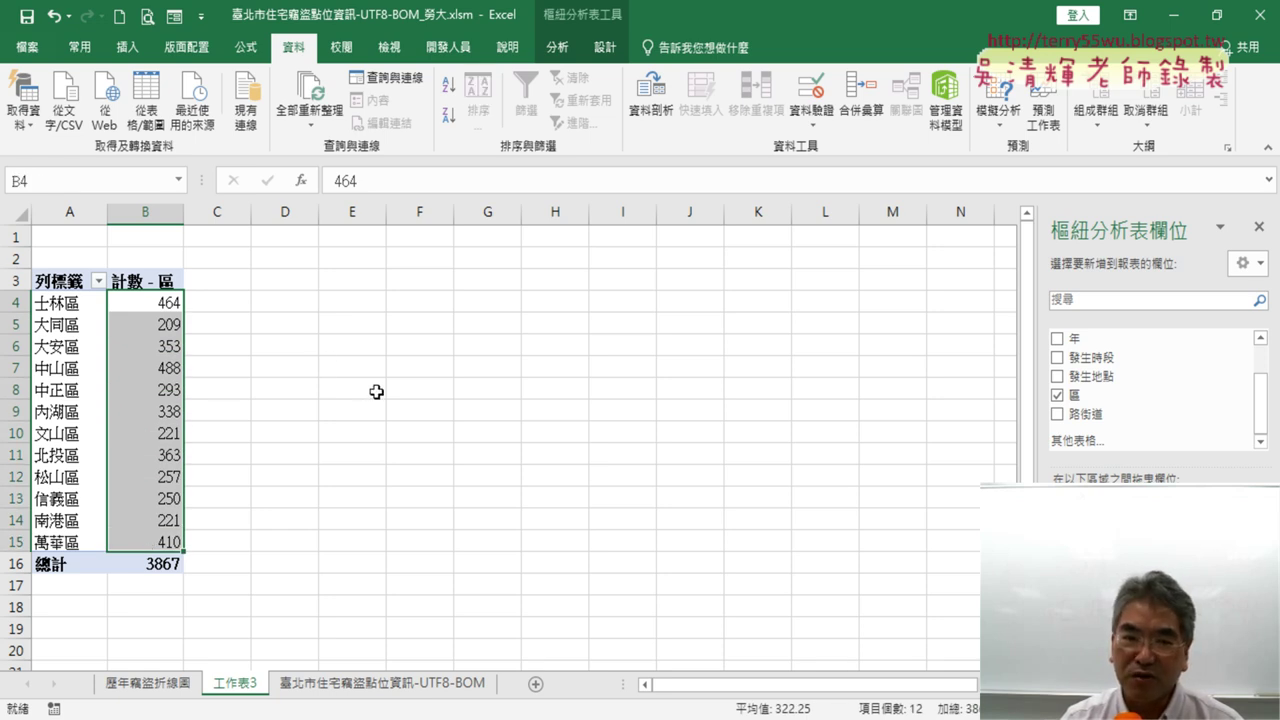
pyautogui.click(166, 304)
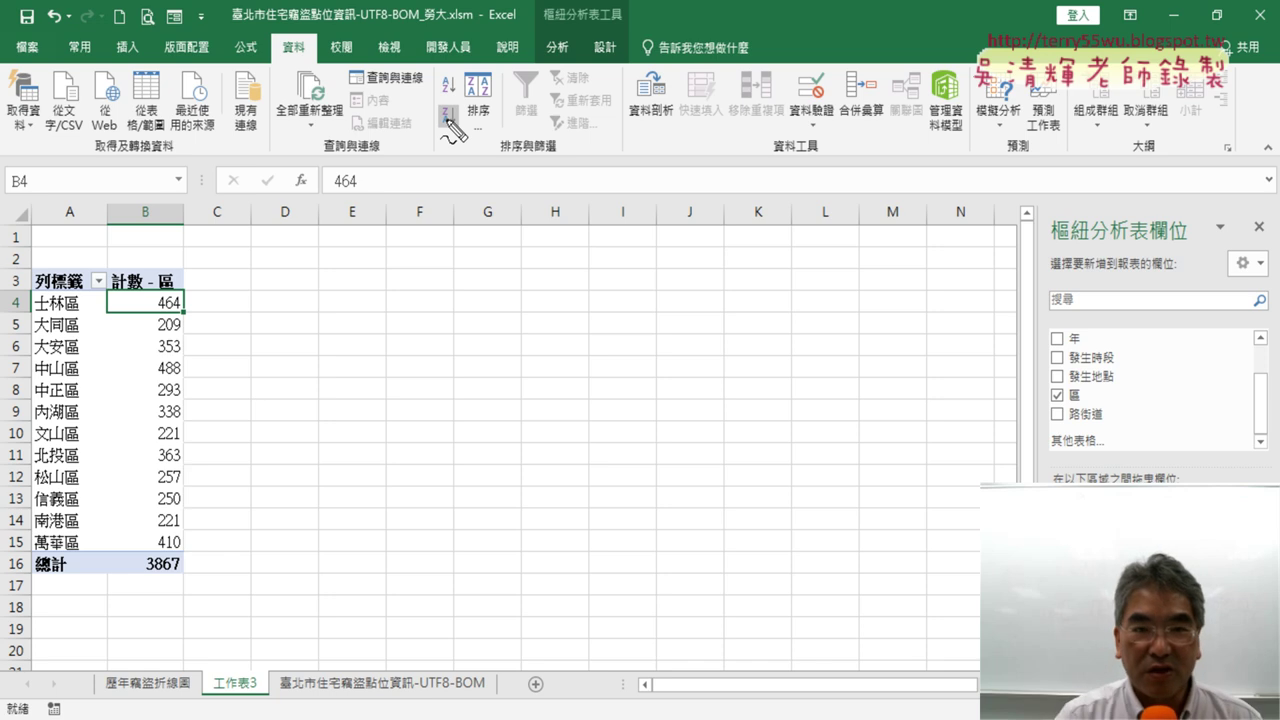
# Step: Mark the 464 count and the count header with red ink annotations, then clear them
pyautogui.moveTo(182, 318)
pyautogui.mouseDown()
pyautogui.moveTo(110, 316)
pyautogui.moveTo(165, 318)
pyautogui.mouseUp()
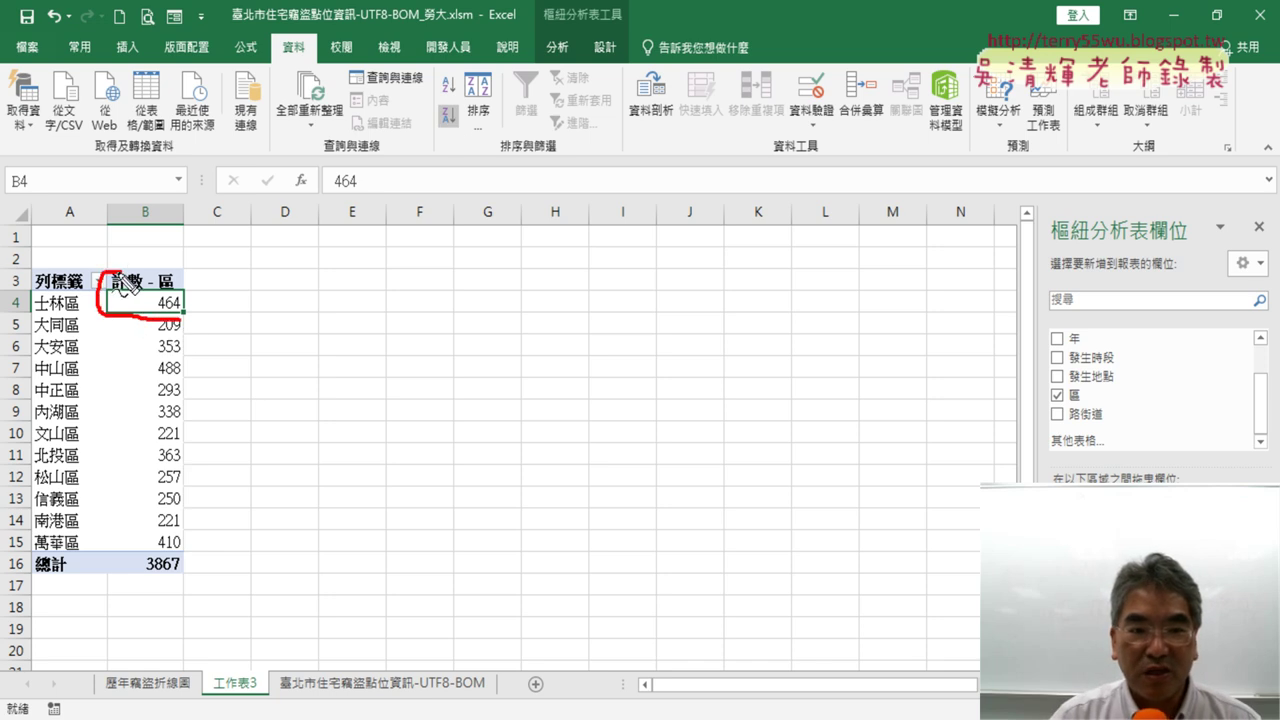
pyautogui.moveTo(264, 222)
pyautogui.mouseDown()
pyautogui.moveTo(178, 295)
pyautogui.moveTo(205, 280)
pyautogui.mouseUp()
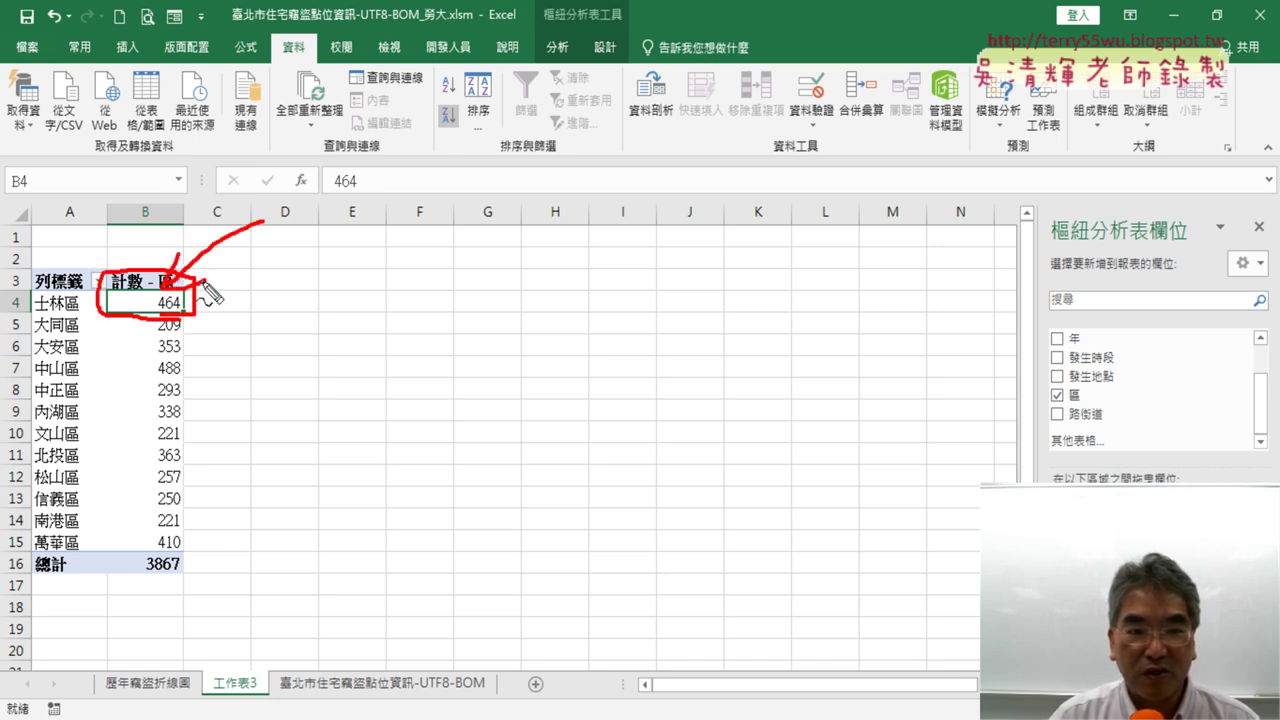
pyautogui.moveTo(263, 38)
pyautogui.mouseDown()
pyautogui.moveTo(310, 40)
pyautogui.moveTo(316, 66)
pyautogui.mouseUp()
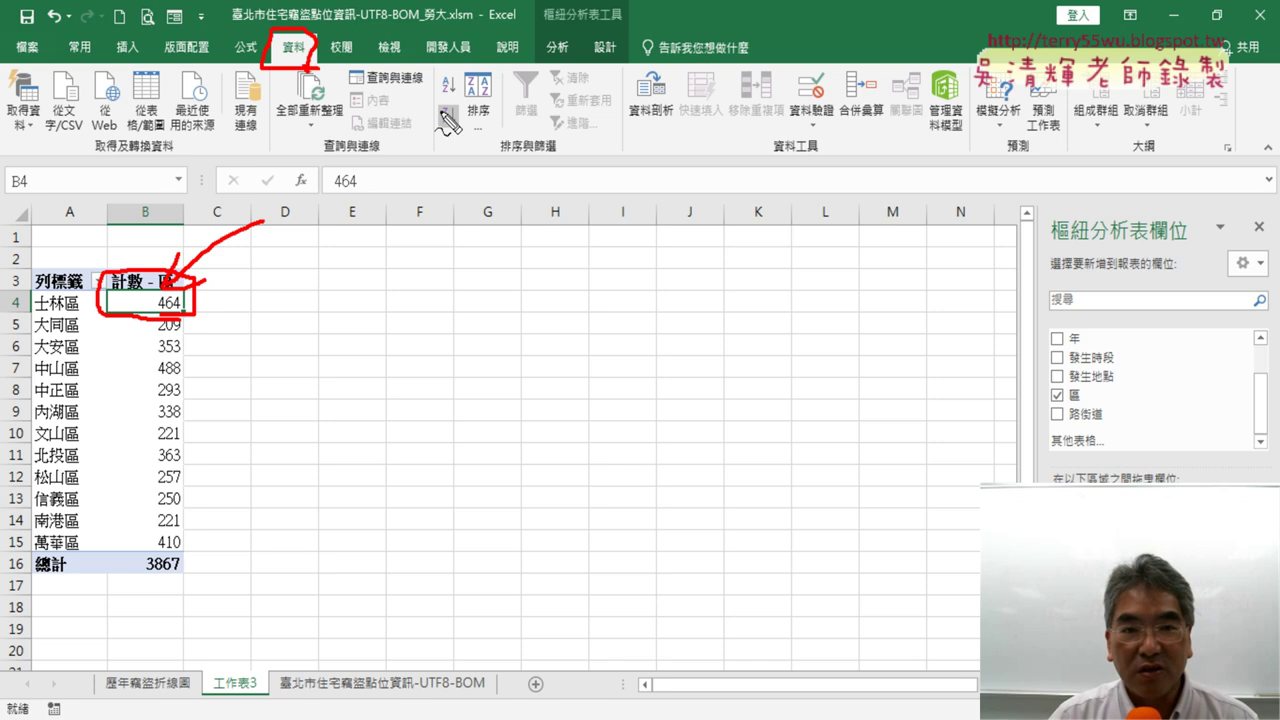
pyautogui.moveTo(445, 102); pyautogui.dragTo(450, 132)
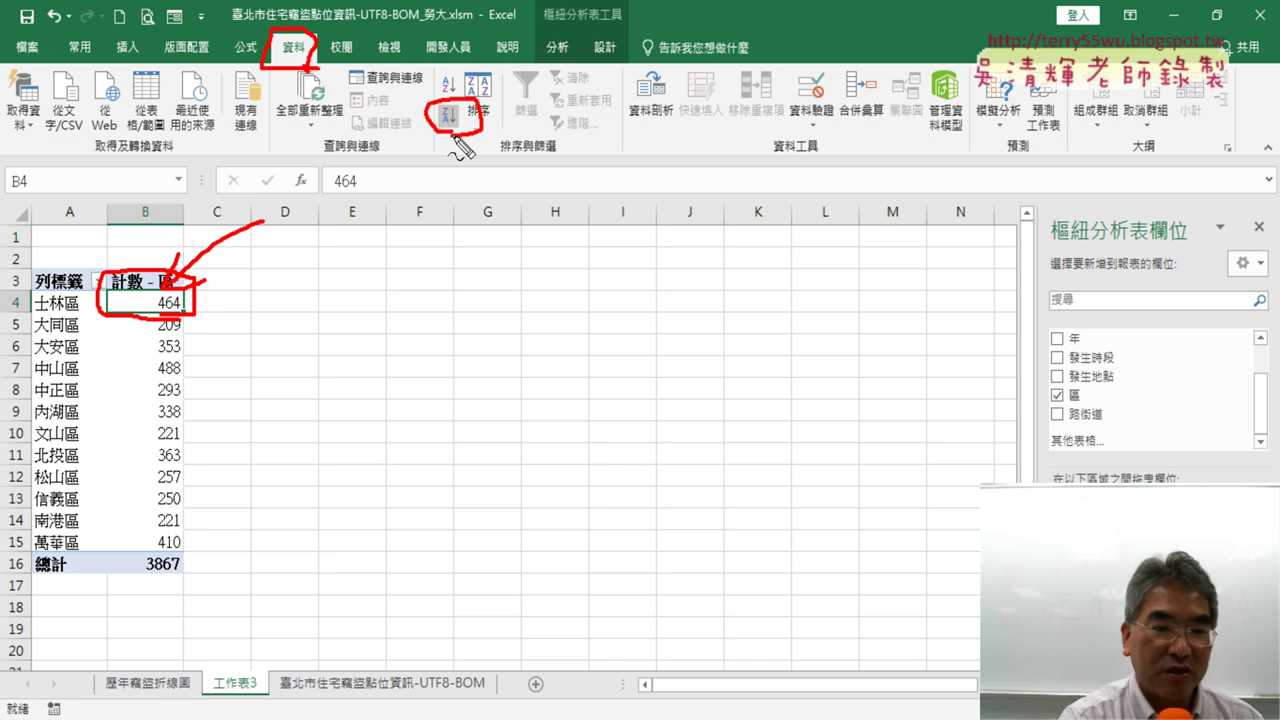
pyautogui.press('Escape')
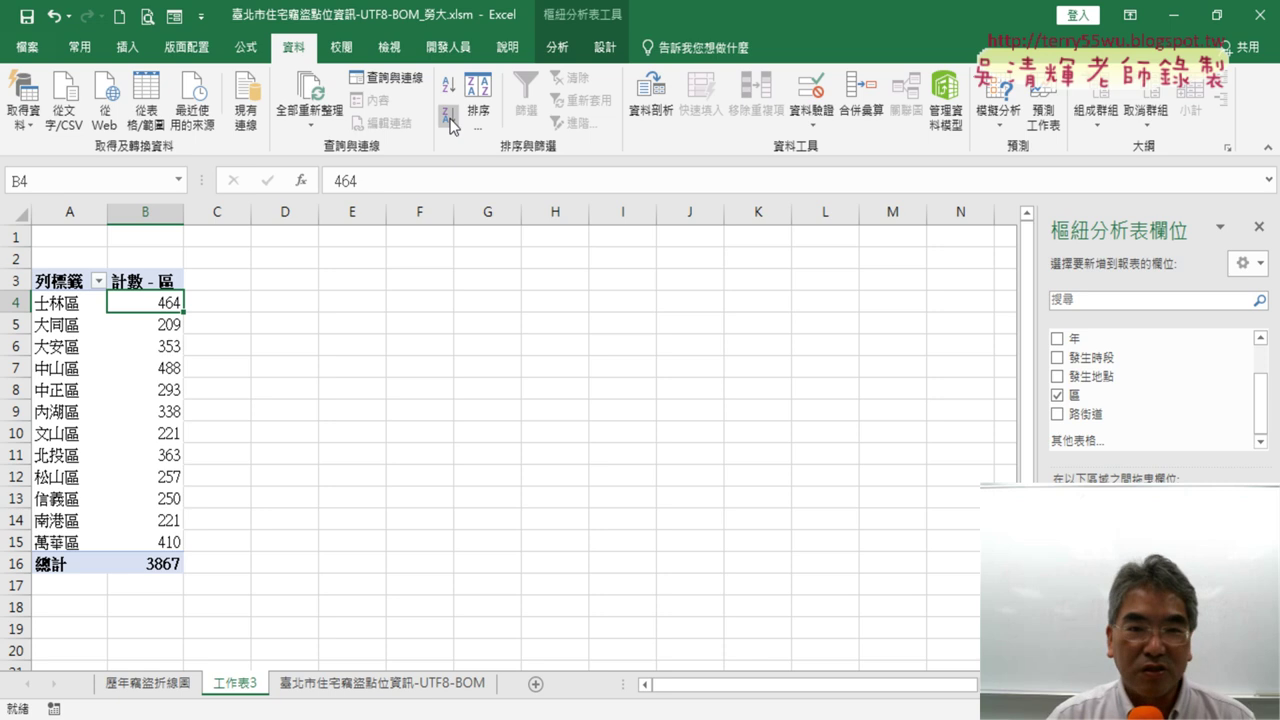
# Step: Sort the districts by count descending so 中山區 488 is at the top
pyautogui.click(449, 118)
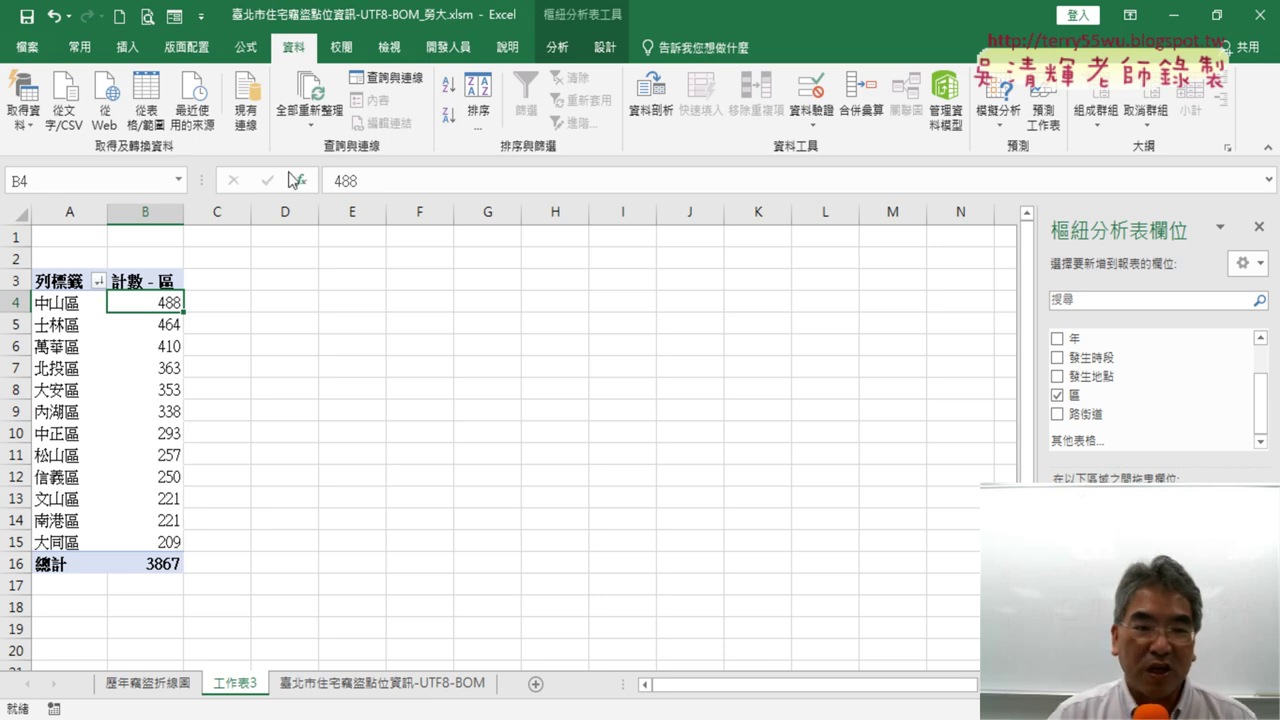
pyautogui.click(30, 302)
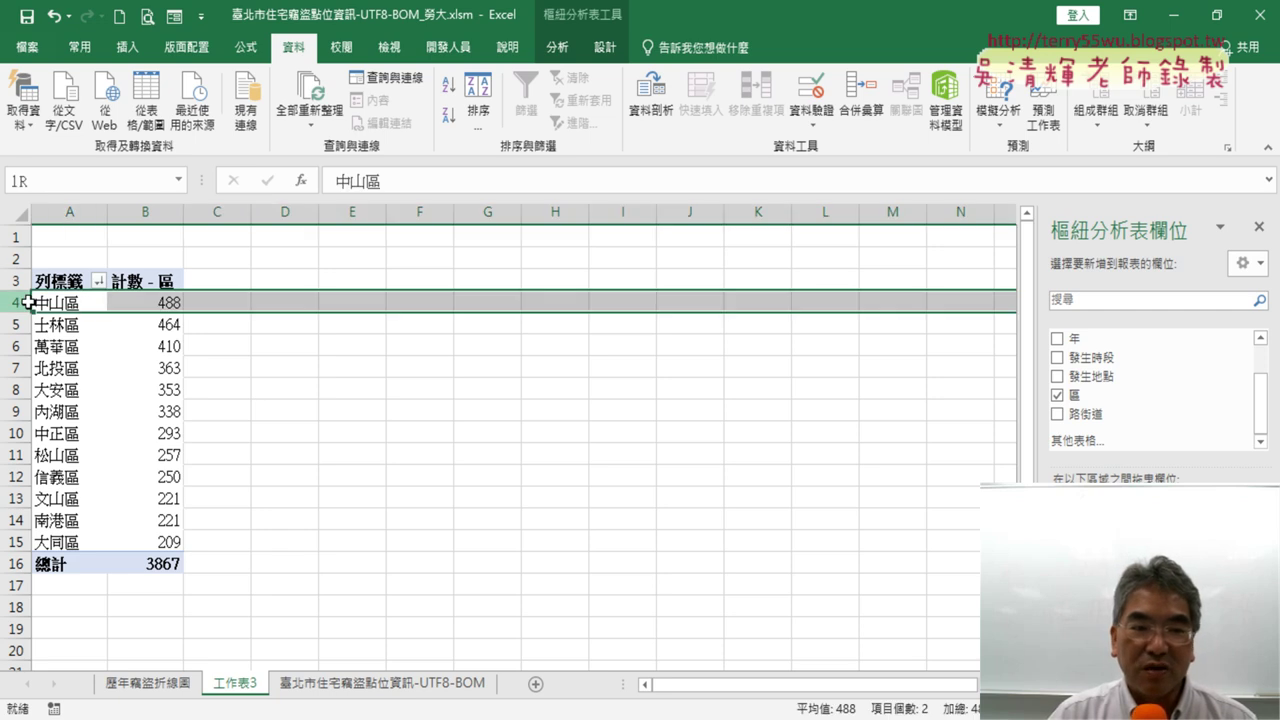
pyautogui.moveTo(30, 302); pyautogui.dragTo(32, 342)
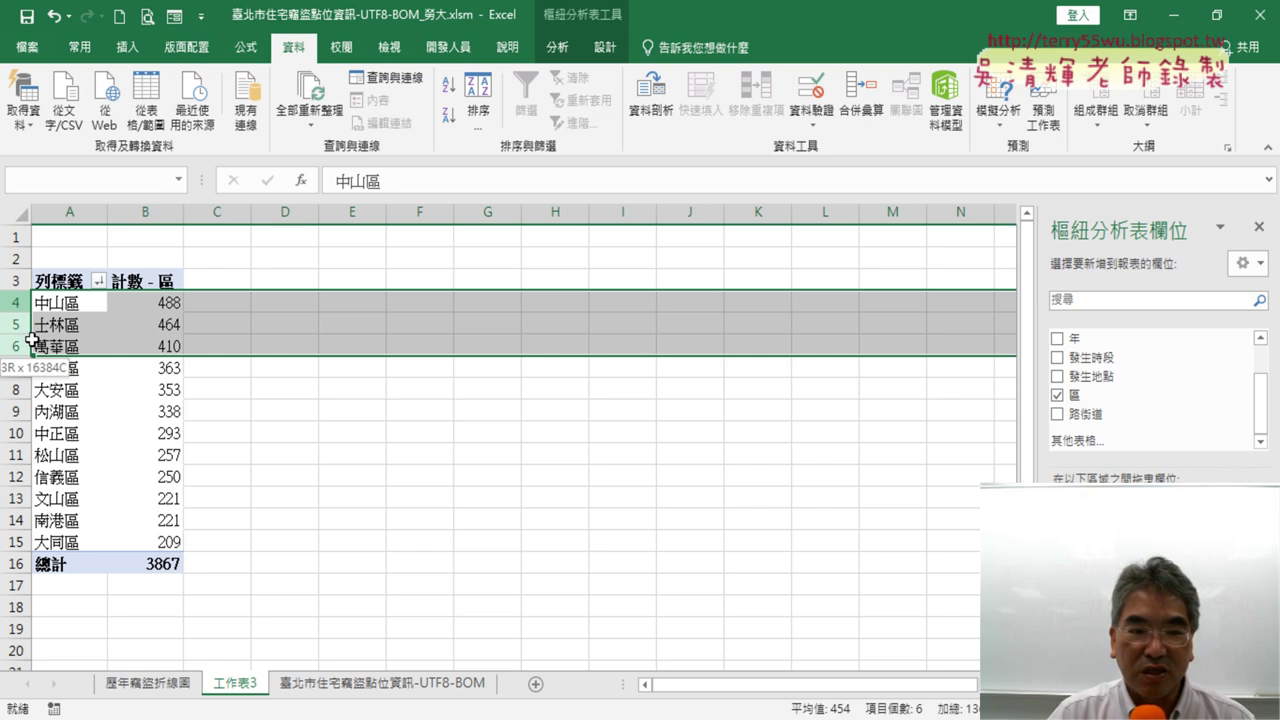
pyautogui.click(168, 367)
pyautogui.moveTo(168, 367); pyautogui.dragTo(168, 302)
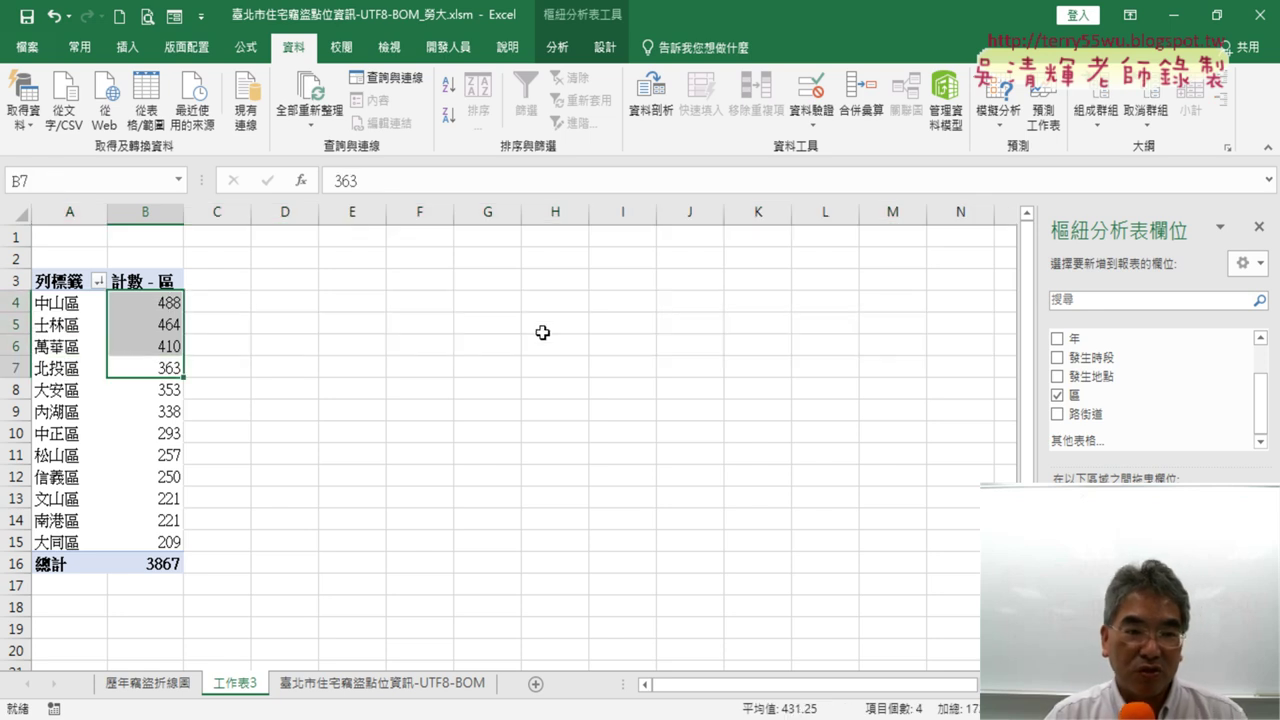
pyautogui.click(152, 392)
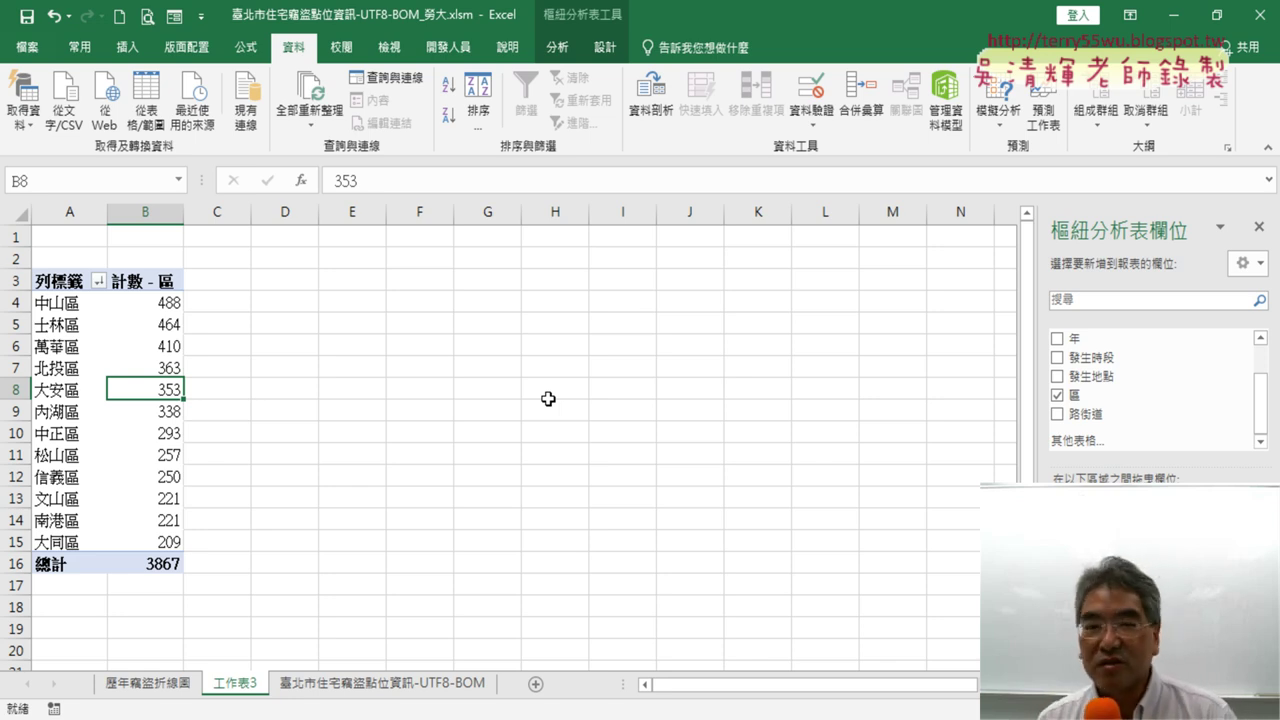
pyautogui.moveTo(160, 303); pyautogui.dragTo(173, 542)
pyautogui.click(155, 368)
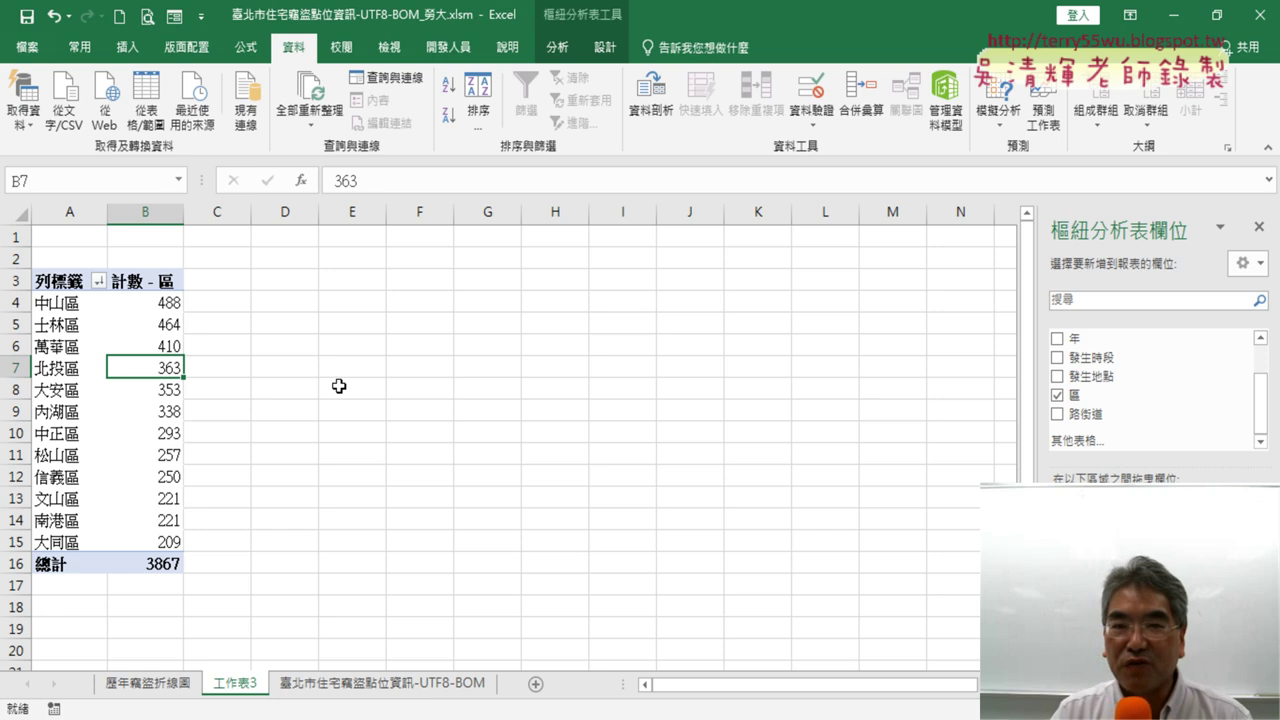
# Step: Insert a plain 2D pie PivotChart of the district counts from PivotTable Analyze
pyautogui.click(557, 47)
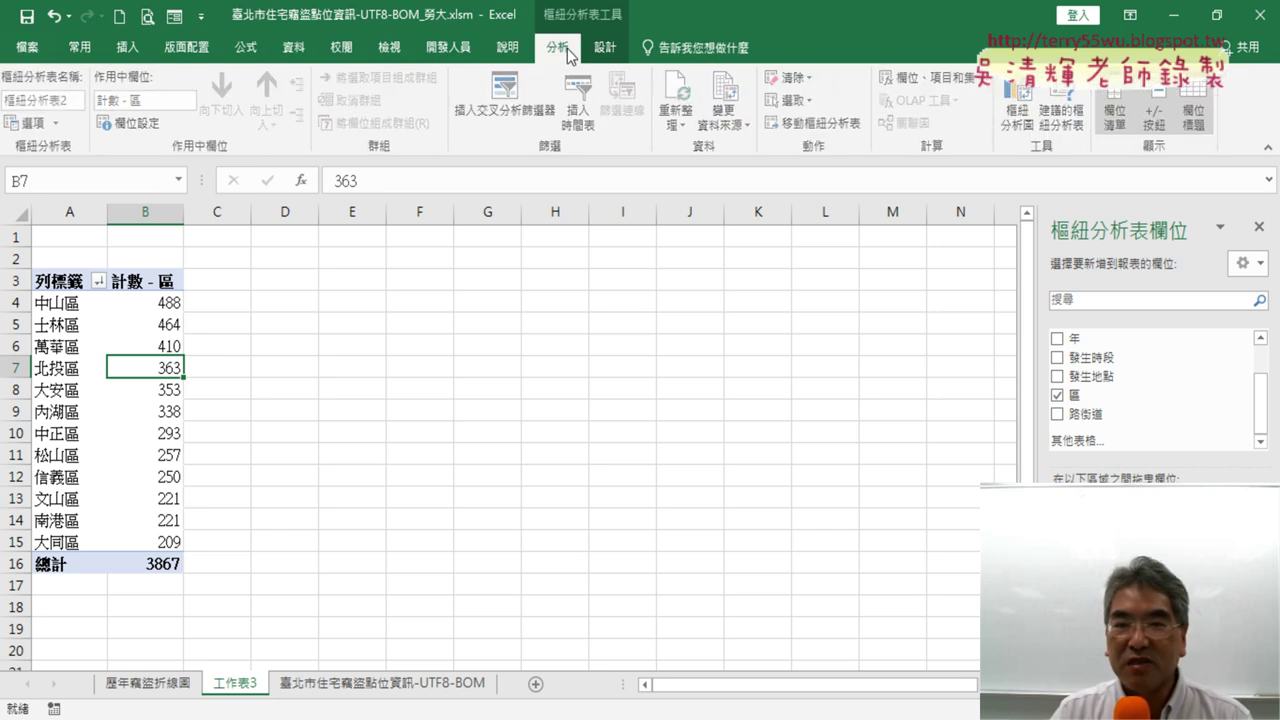
pyautogui.click(1027, 118)
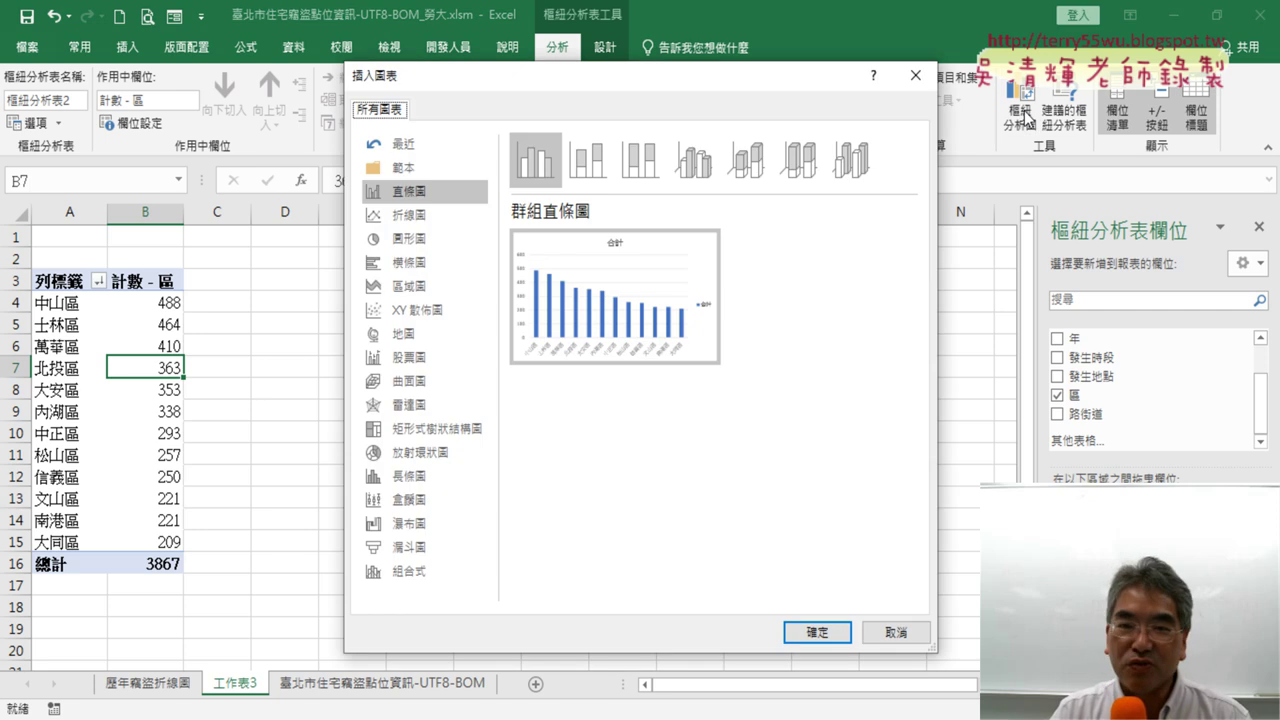
pyautogui.moveTo(672, 323)
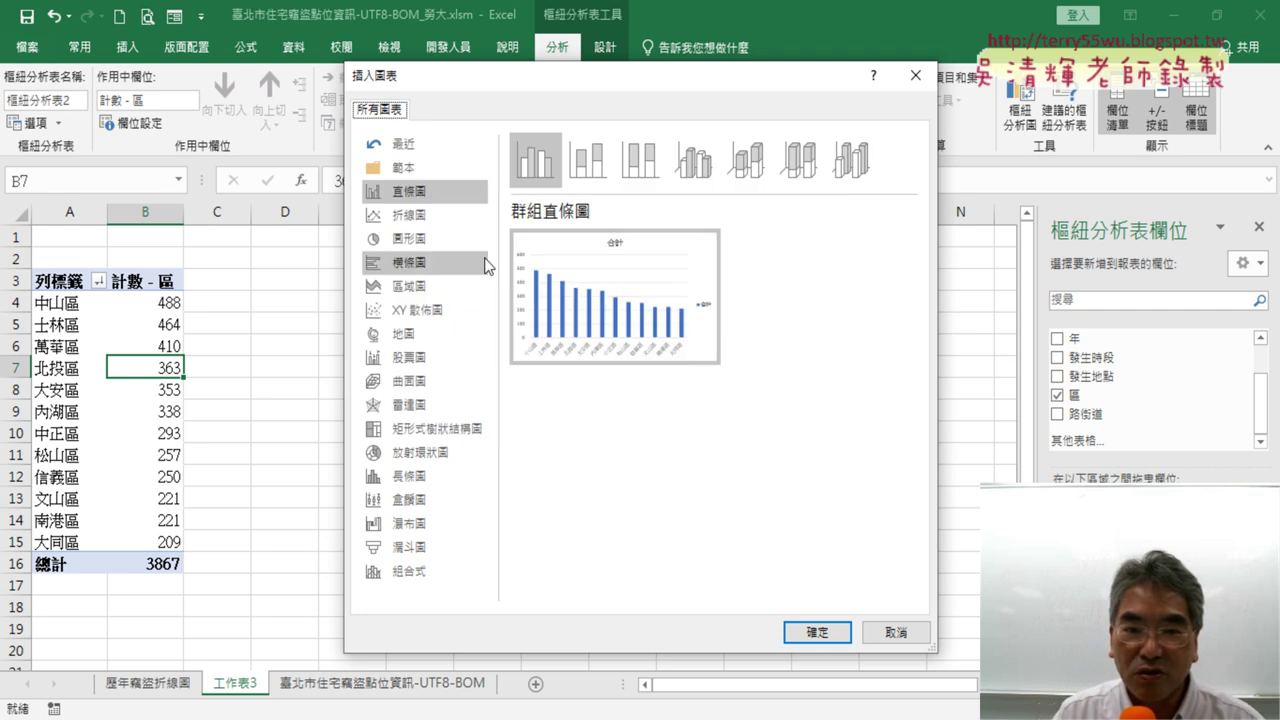
pyautogui.click(418, 247)
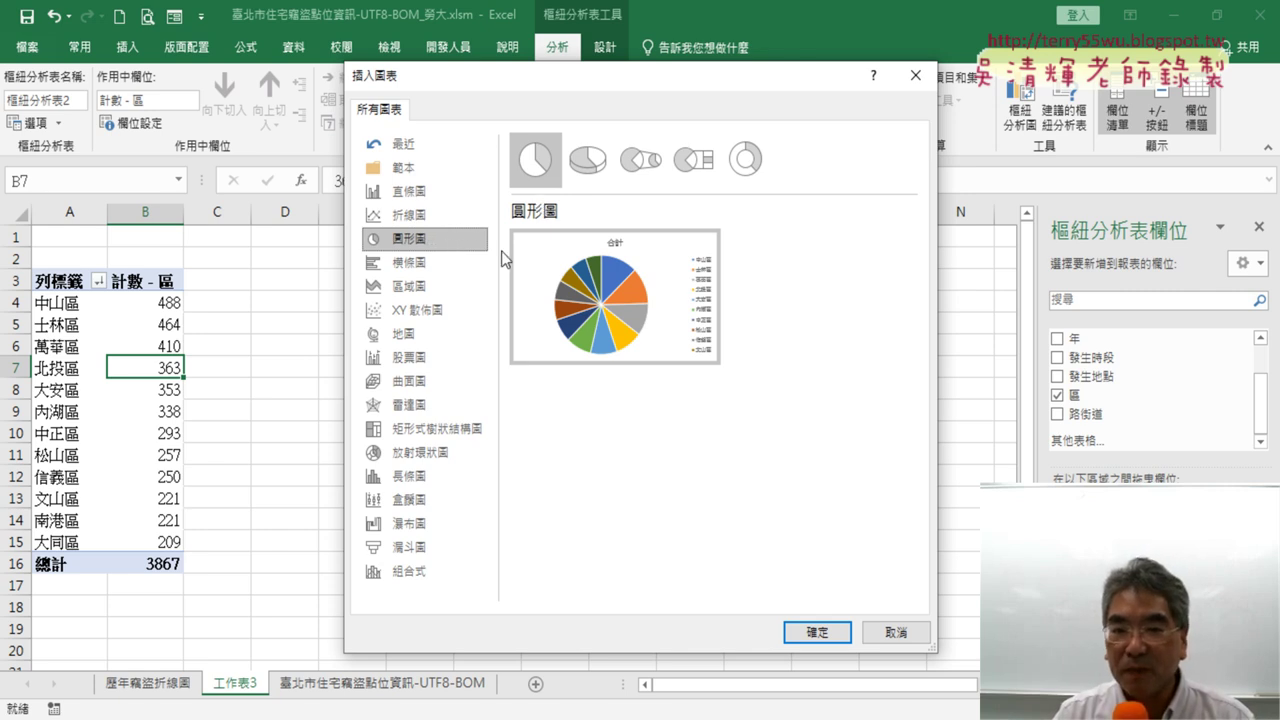
pyautogui.moveTo(621, 277)
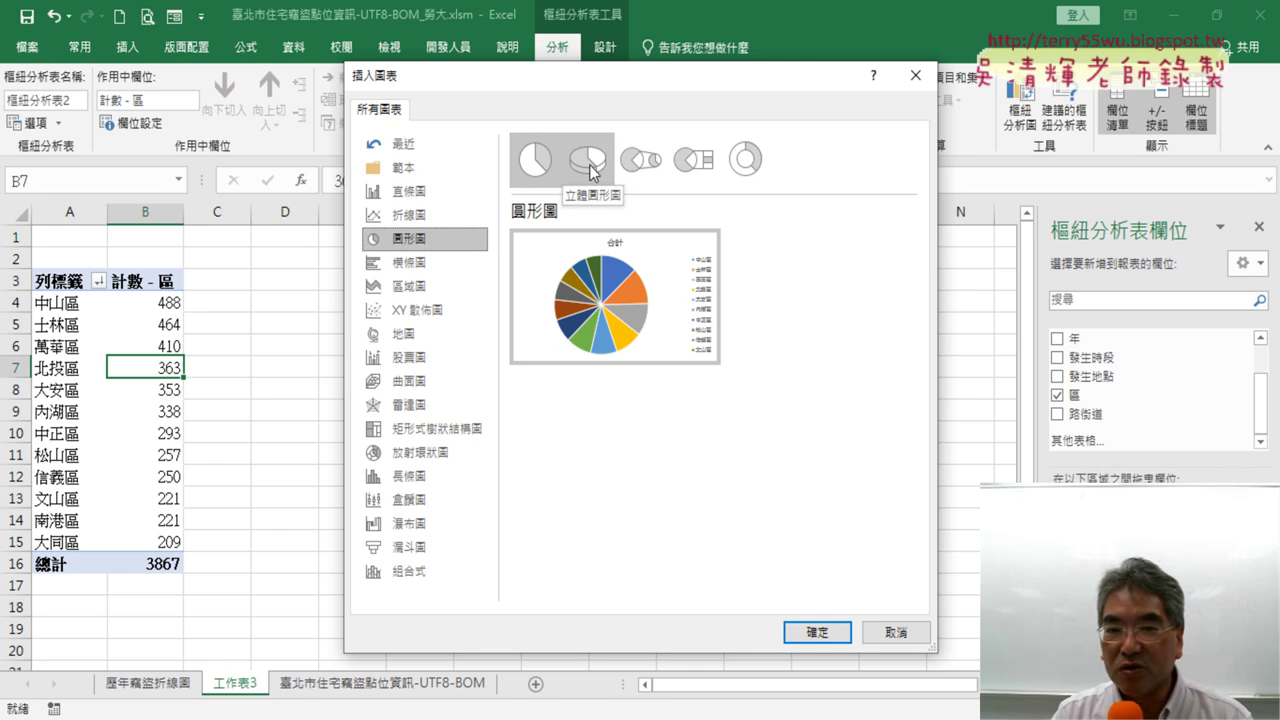
pyautogui.click(592, 171)
pyautogui.click(639, 175)
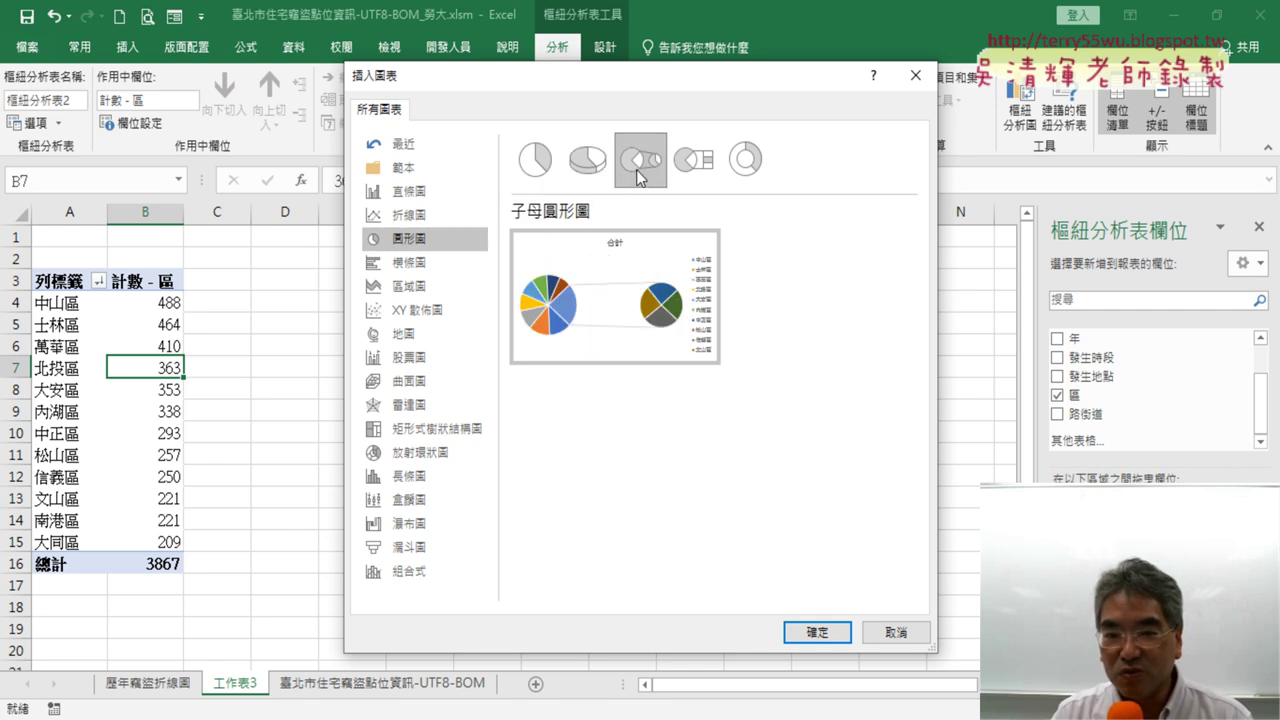
pyautogui.click(693, 165)
pyautogui.click(598, 176)
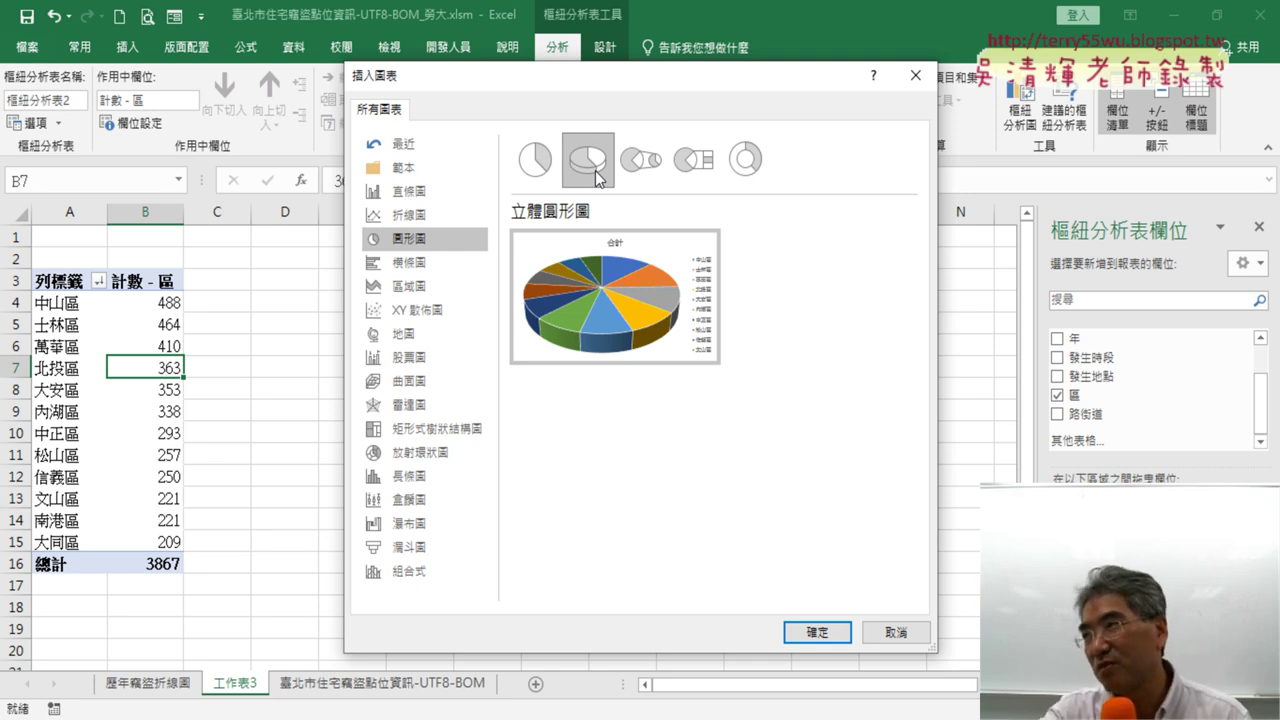
pyautogui.click(533, 184)
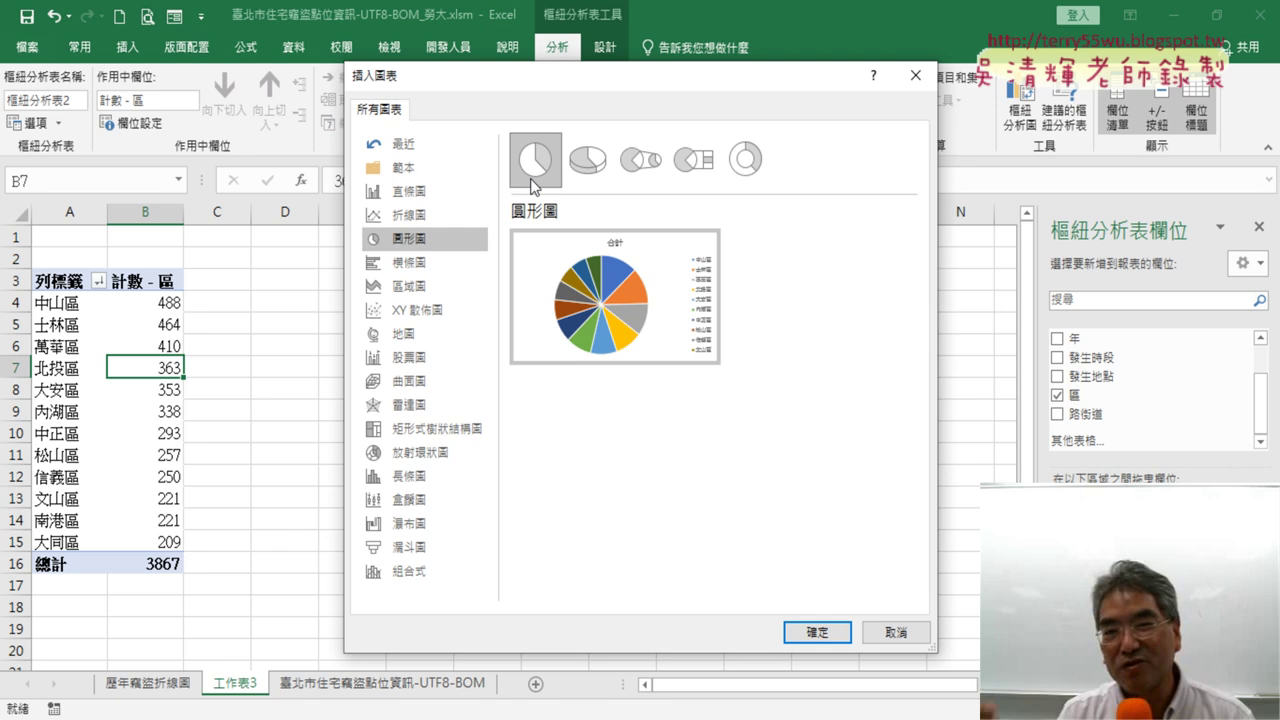
pyautogui.click(830, 636)
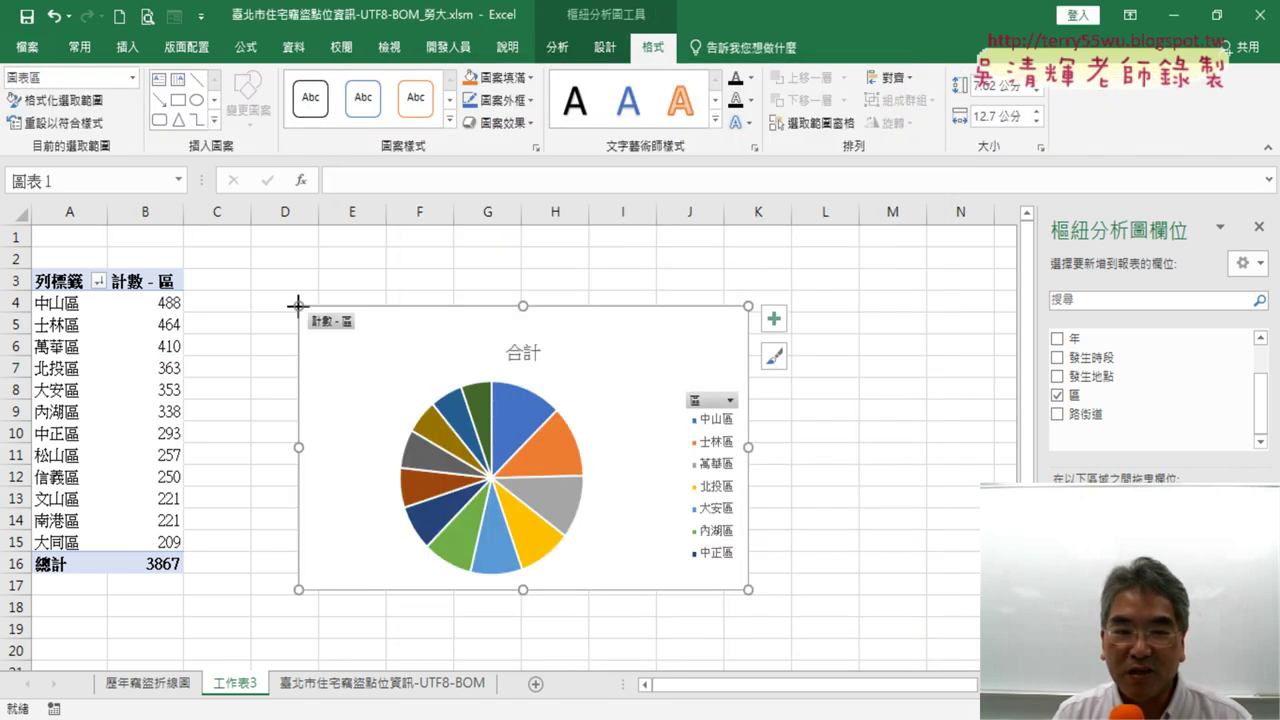
# Step: Enlarge the pie chart by dragging its corners outward
pyautogui.moveTo(298, 305); pyautogui.dragTo(256, 248)
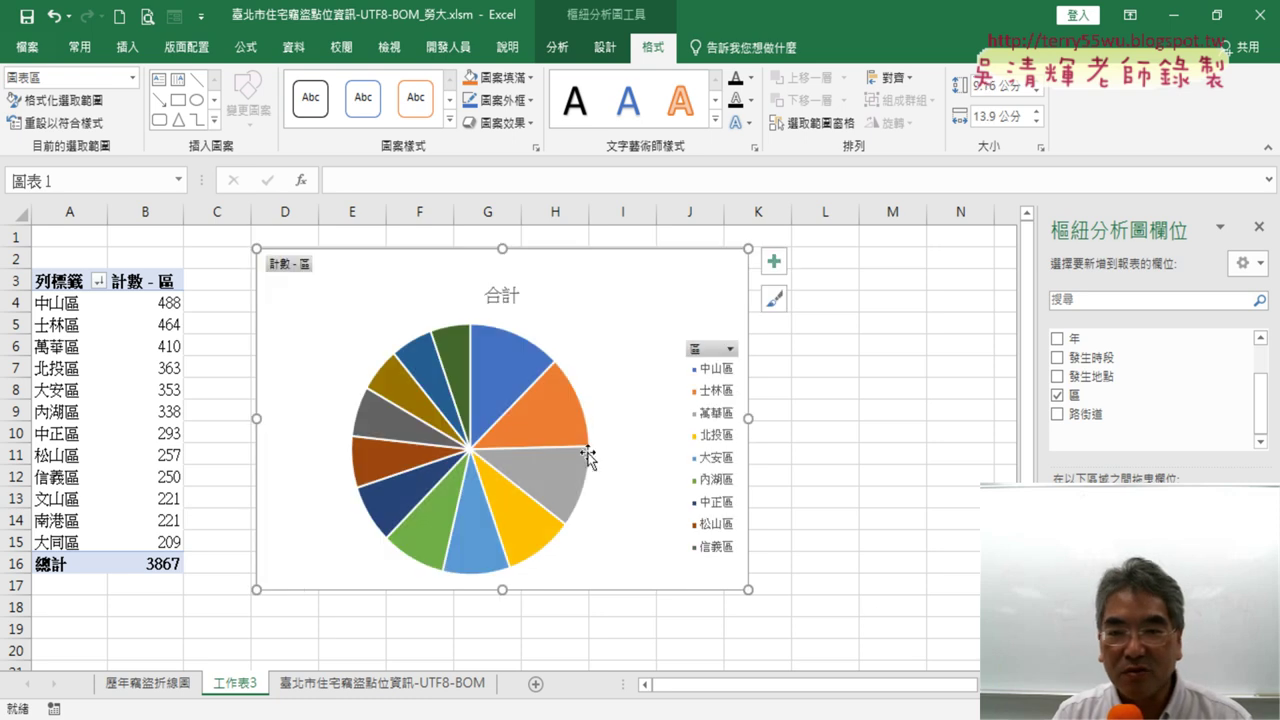
pyautogui.moveTo(746, 590); pyautogui.dragTo(919, 653)
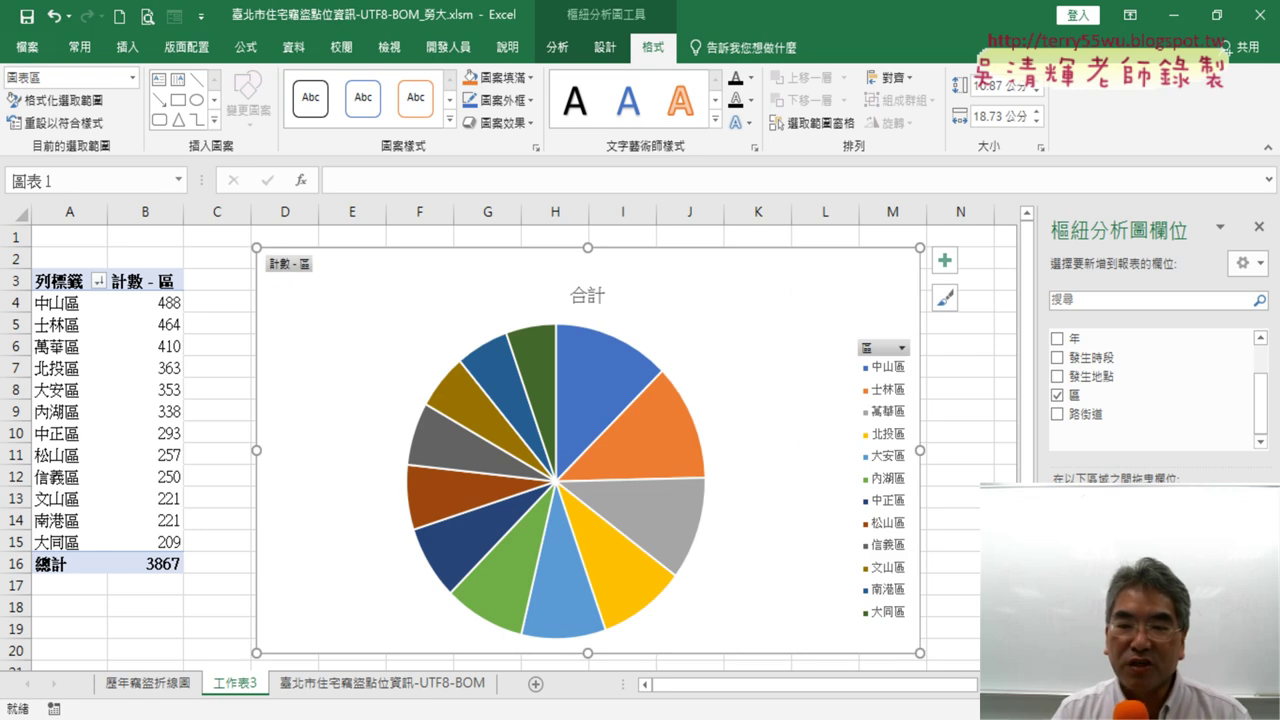
pyautogui.click(598, 295)
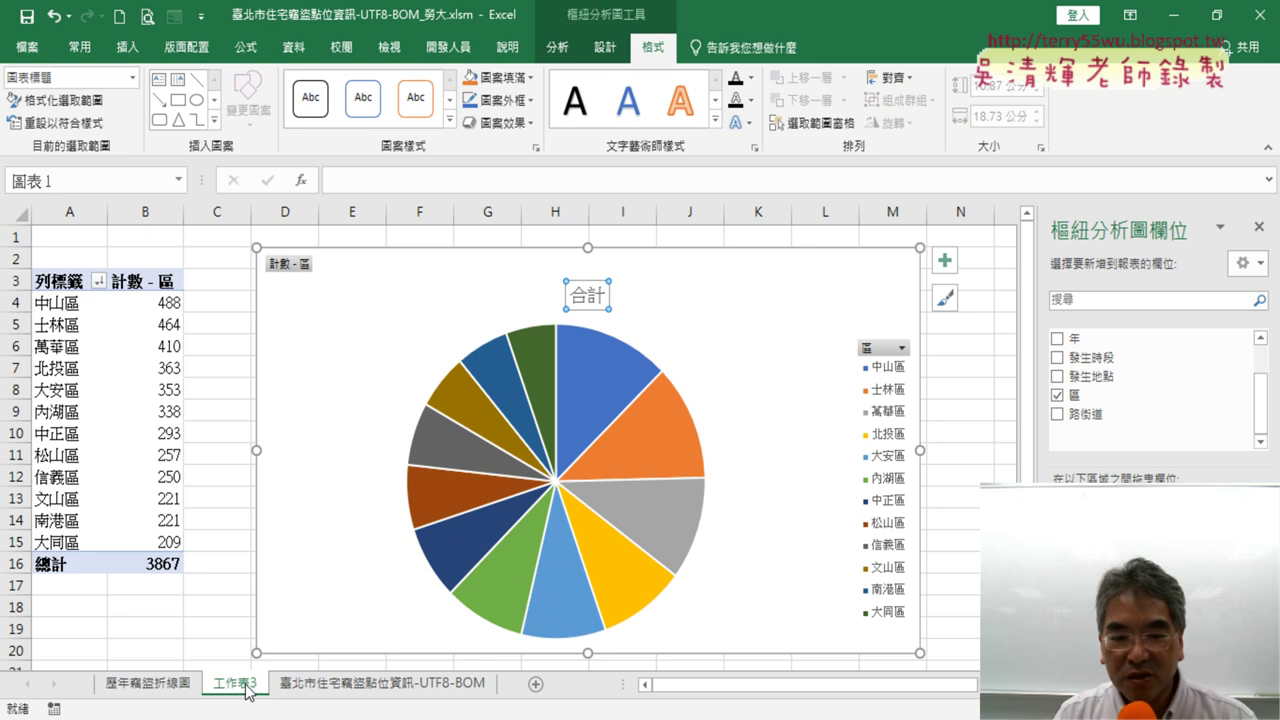
# Step: Rename the 工作表3 sheet to 各區比例圖
pyautogui.click(284, 690)
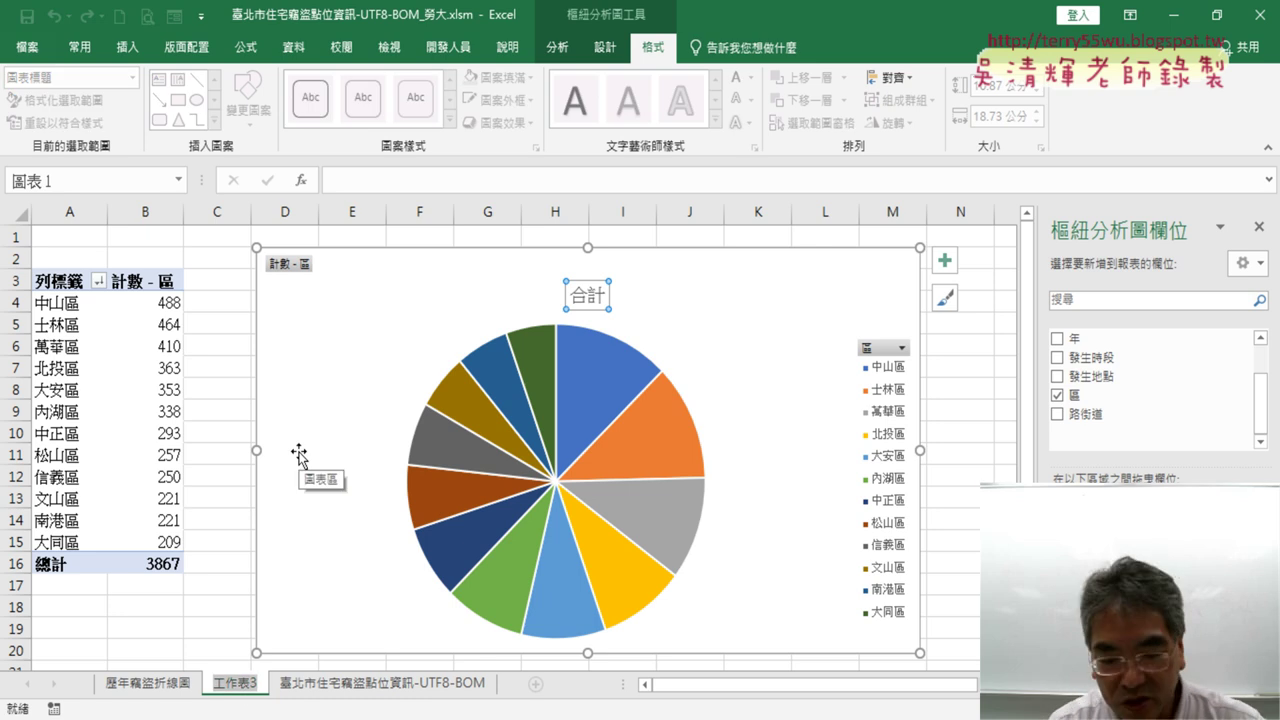
pyautogui.write('圖')
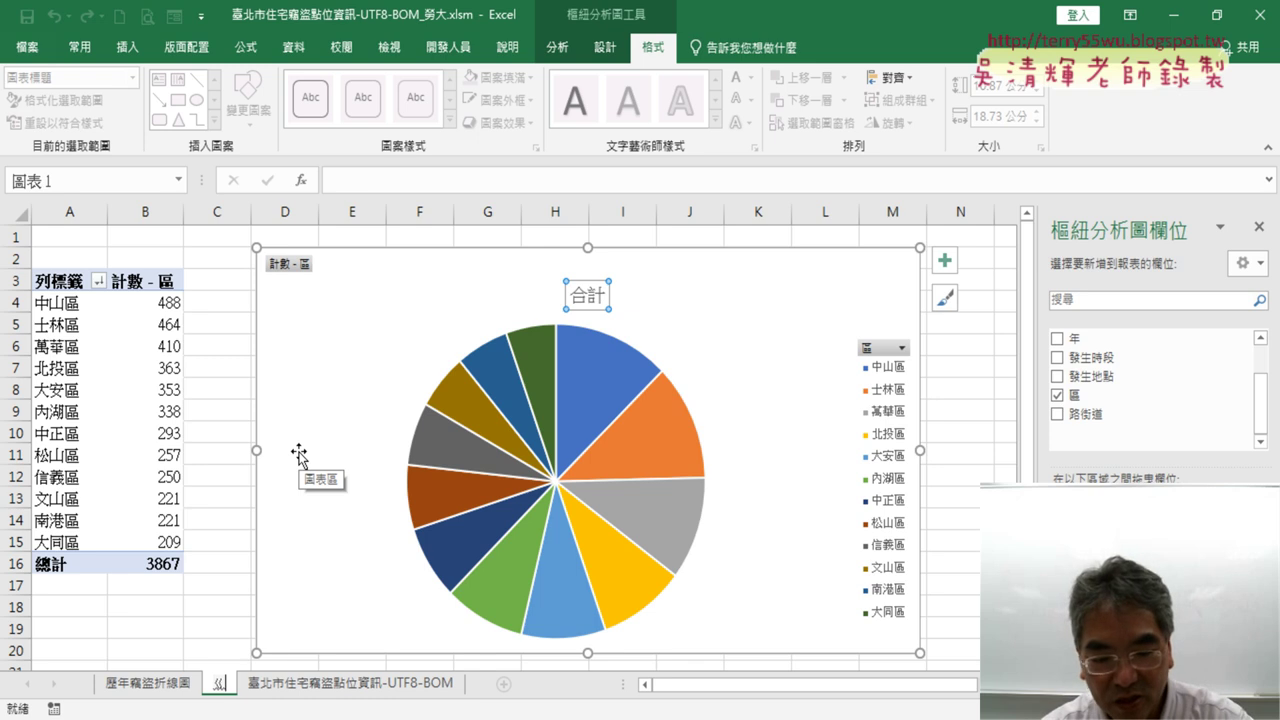
pyautogui.write('各區比')
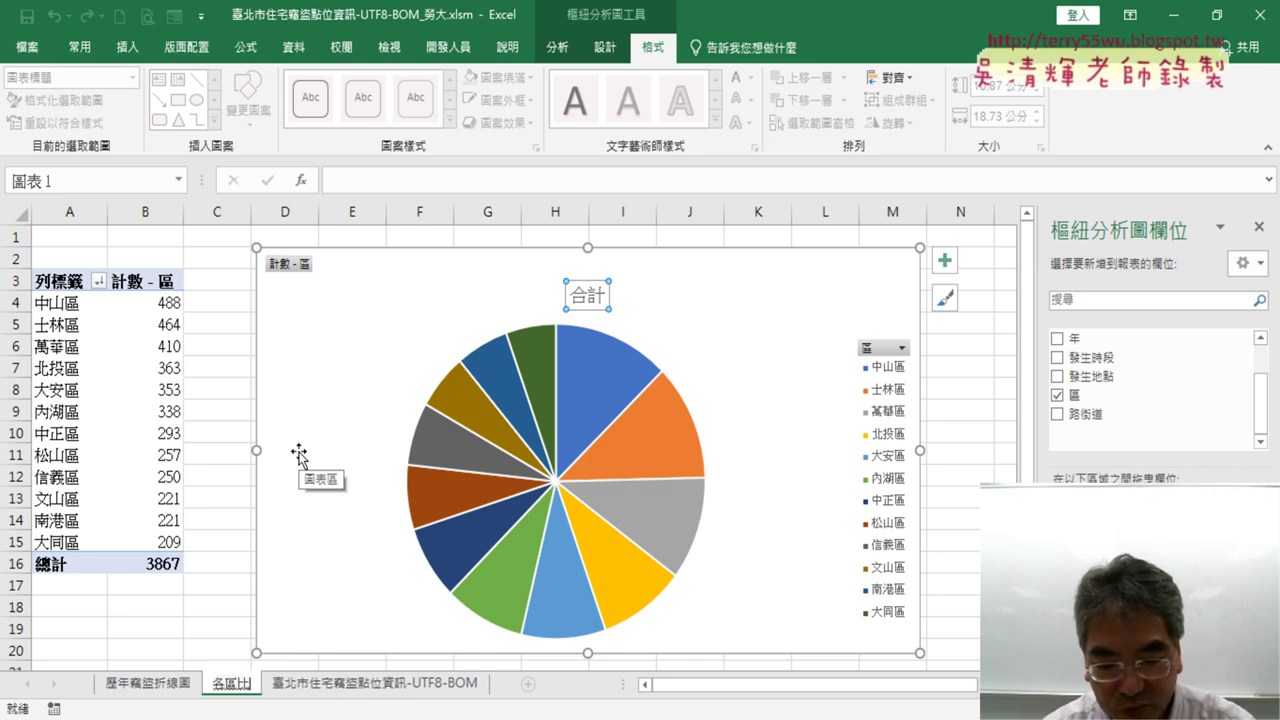
pyautogui.write('例圖')
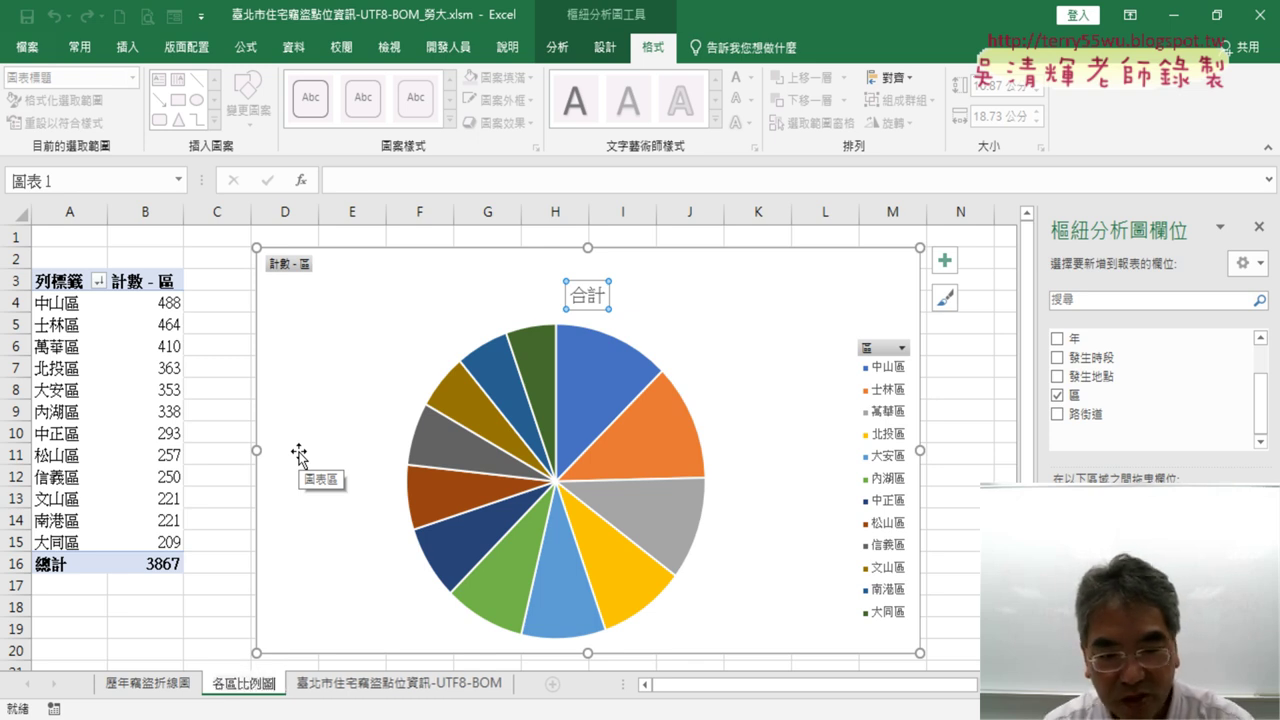
pyautogui.press('Return')
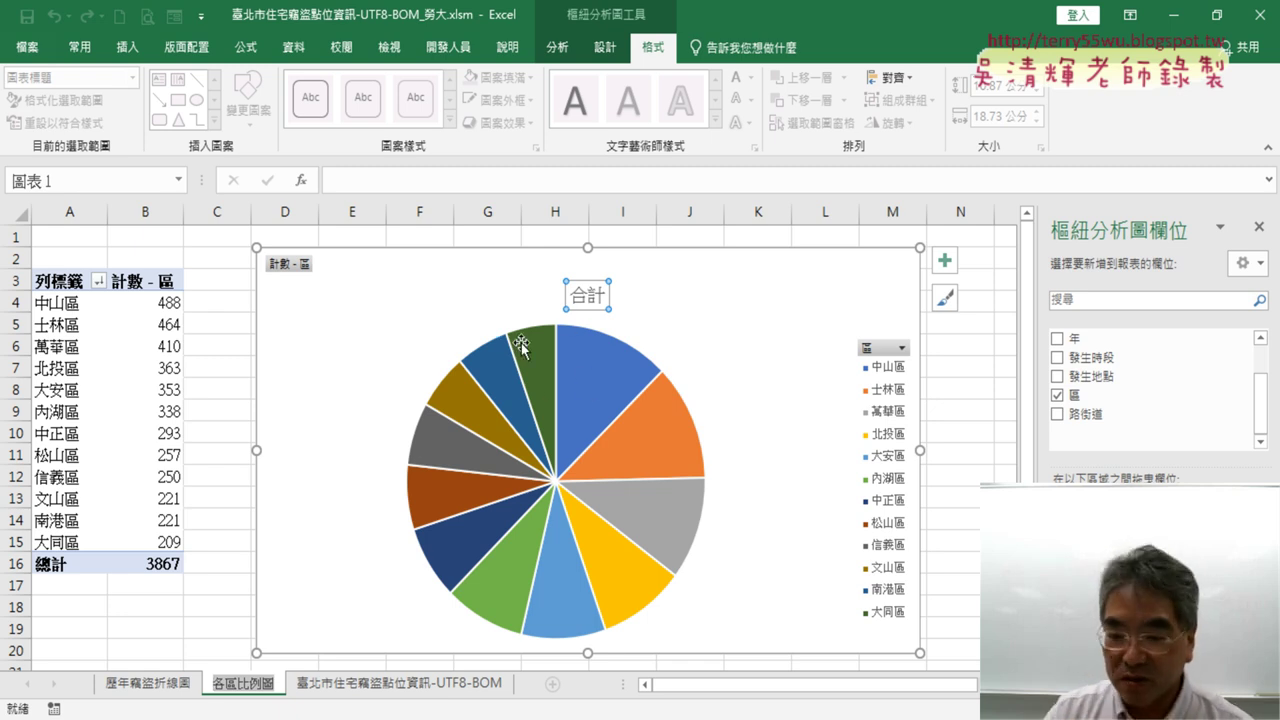
pyautogui.press('Escape')
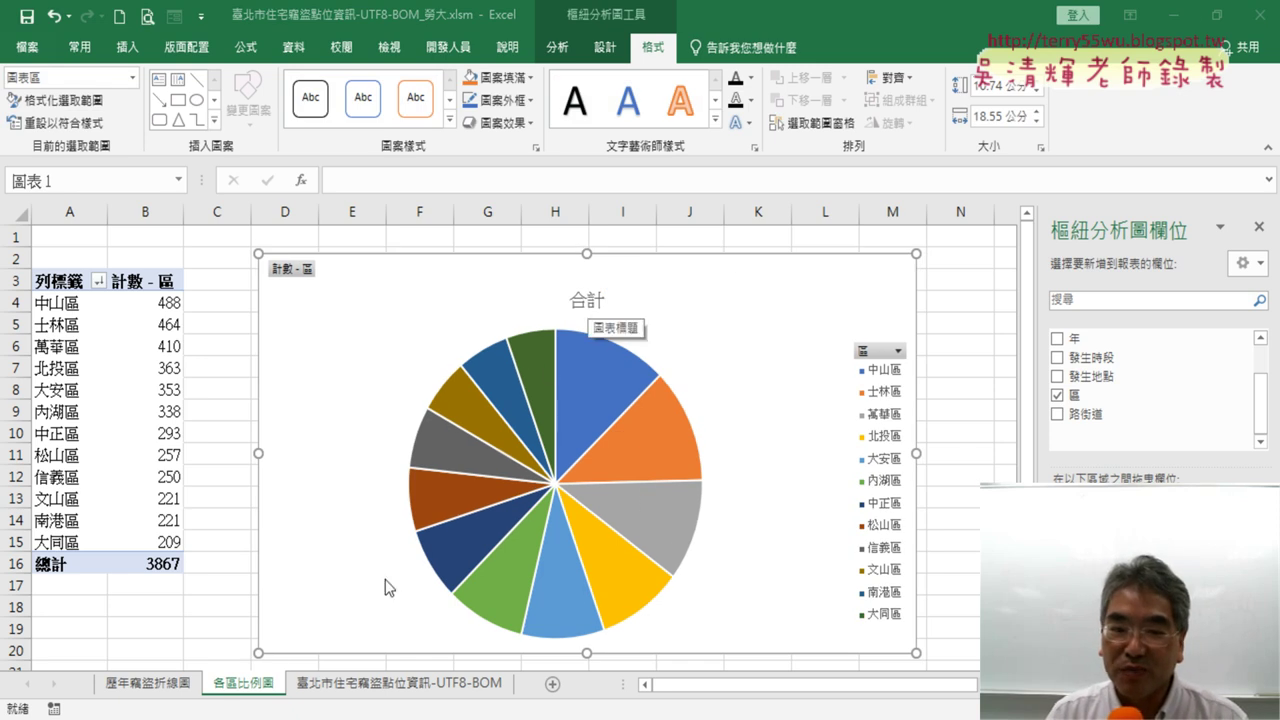
# Step: Change the chart title from 合計 to 各區比例圖
pyautogui.click(245, 686)
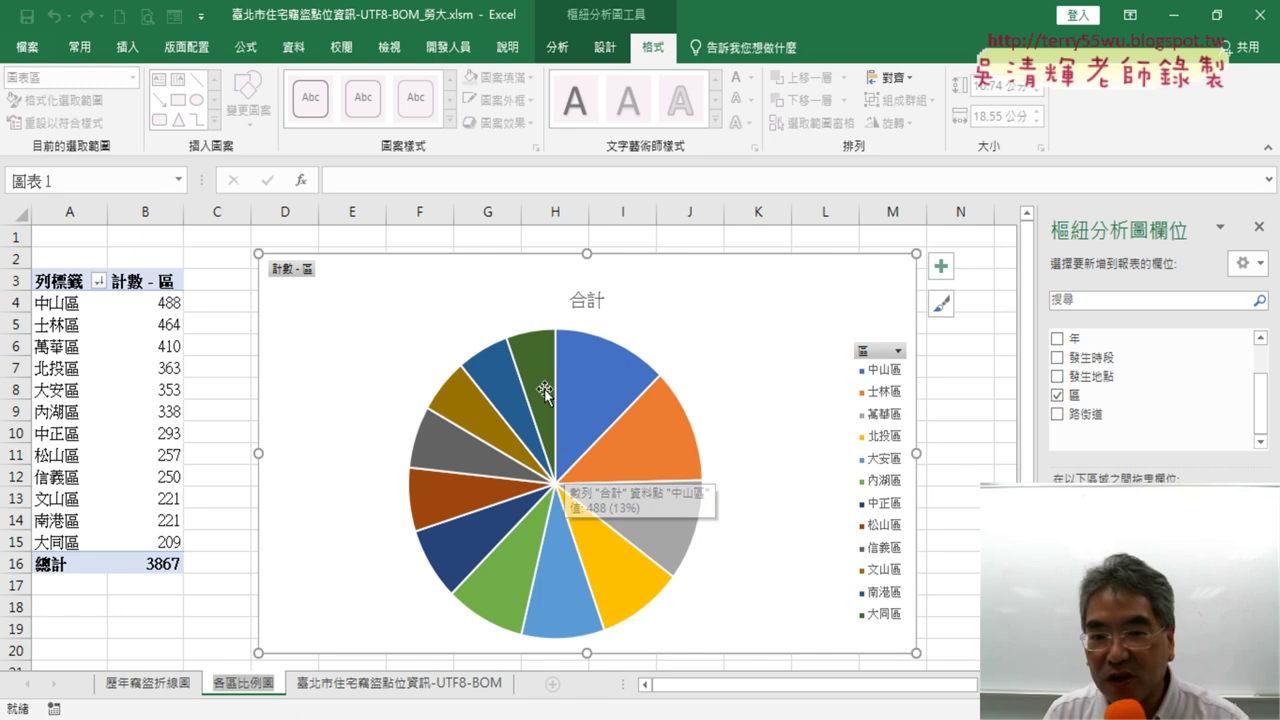
pyautogui.click(587, 301)
pyautogui.doubleClick(587, 301)
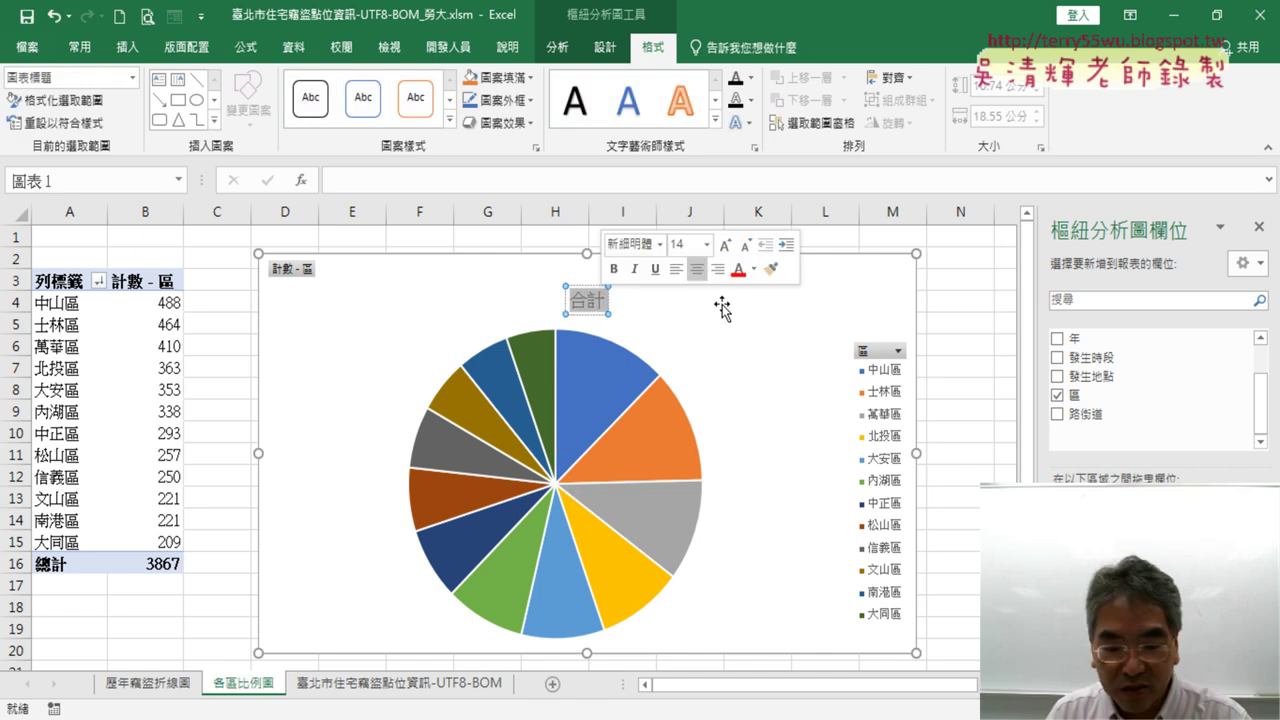
pyautogui.write('各區比例圖')
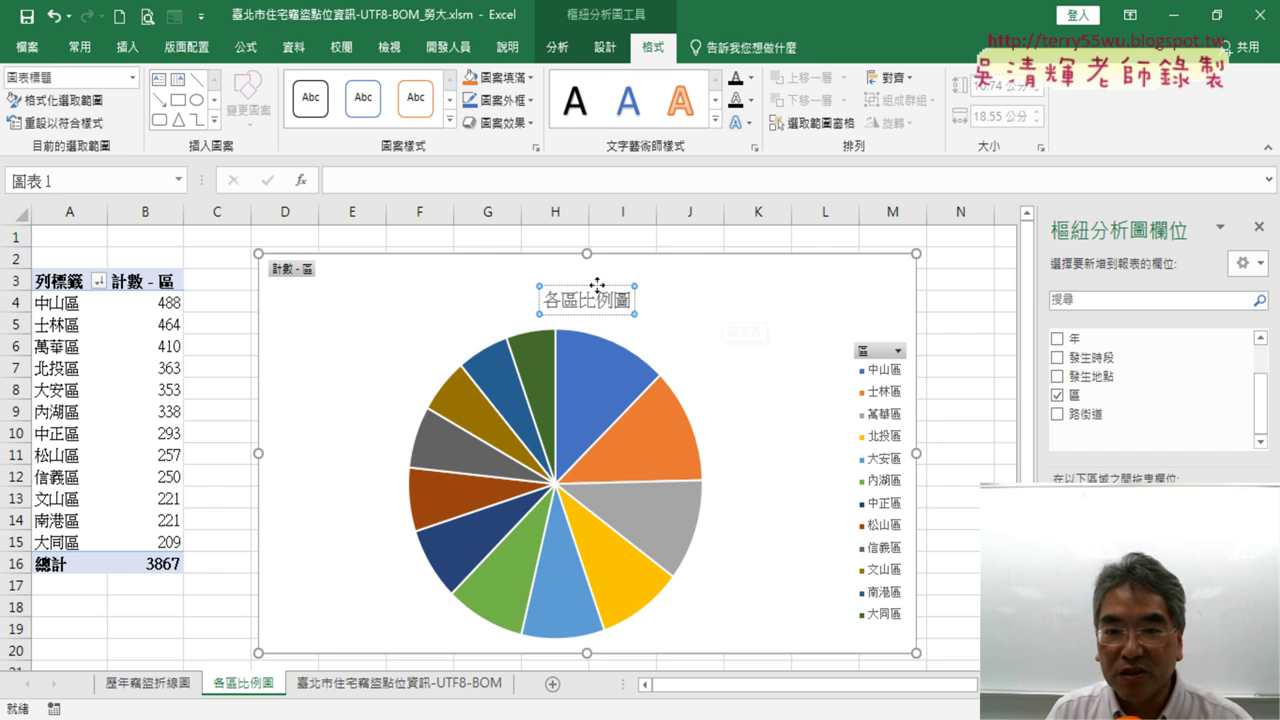
pyautogui.click(583, 279)
# Step: Format the chart title red, bold and 18 pt
pyautogui.click(80, 47)
pyautogui.click(286, 115)
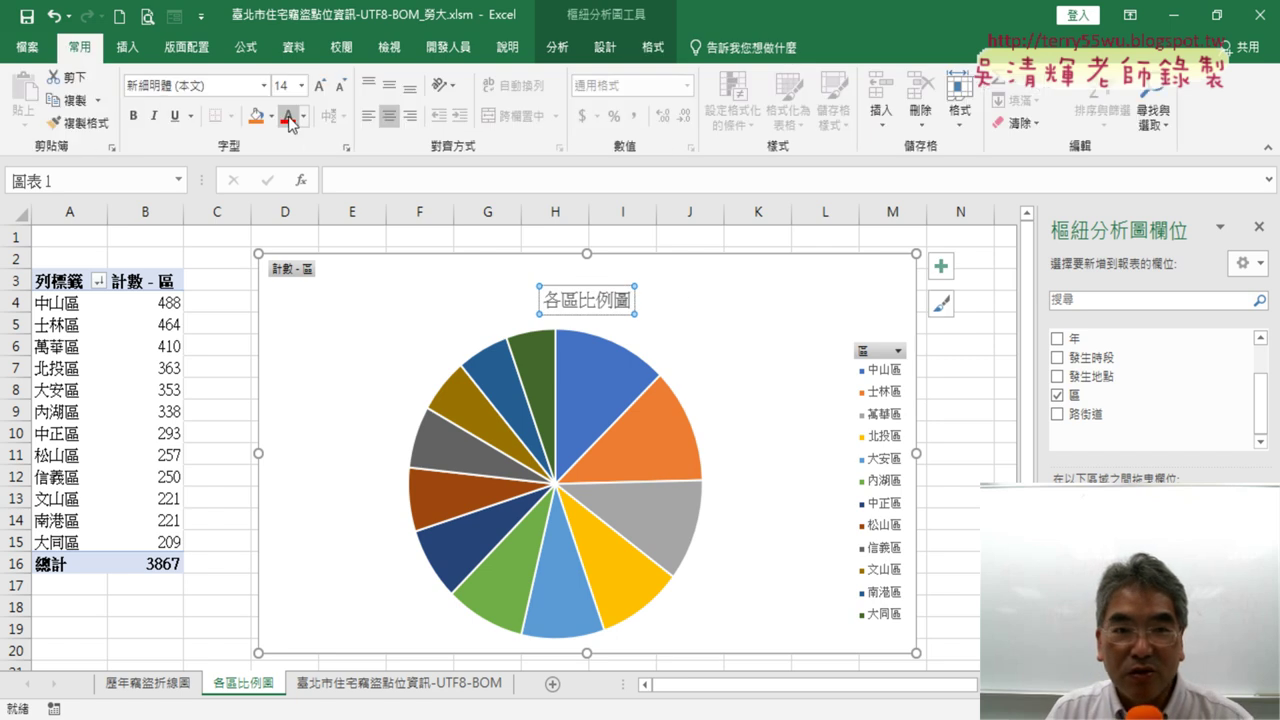
pyautogui.click(133, 115)
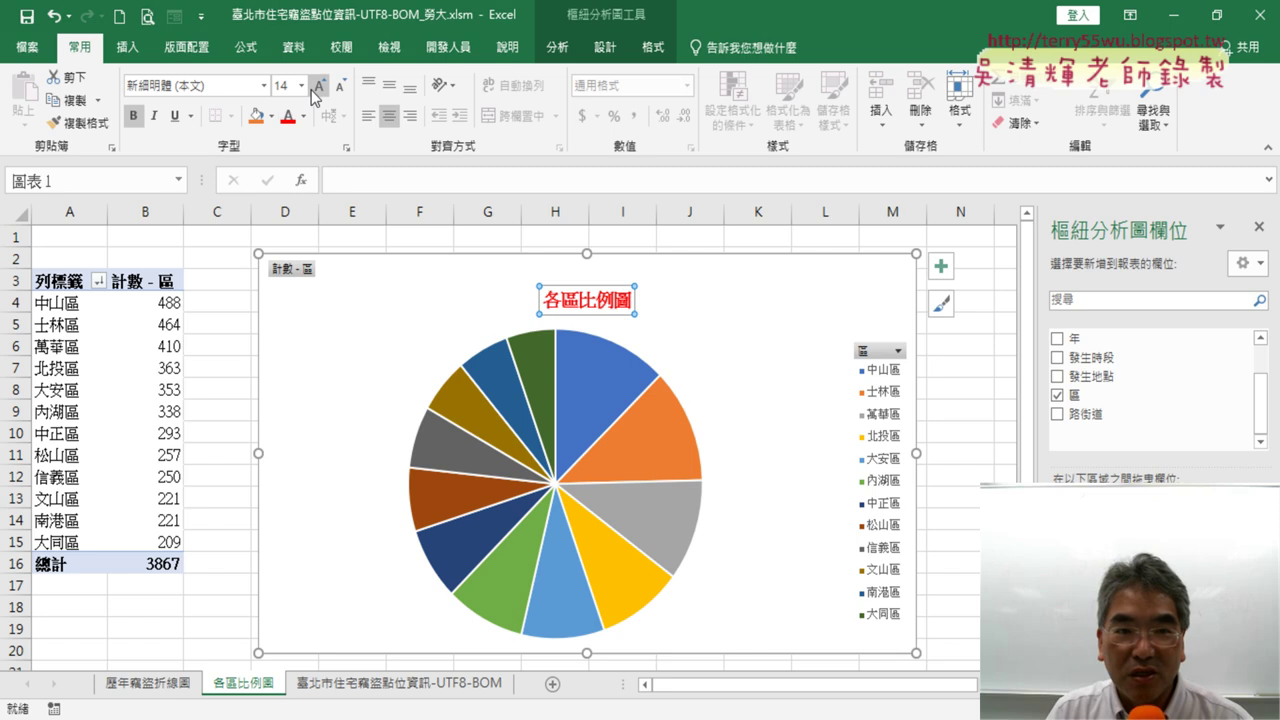
pyautogui.click(316, 88)
pyautogui.click(318, 86)
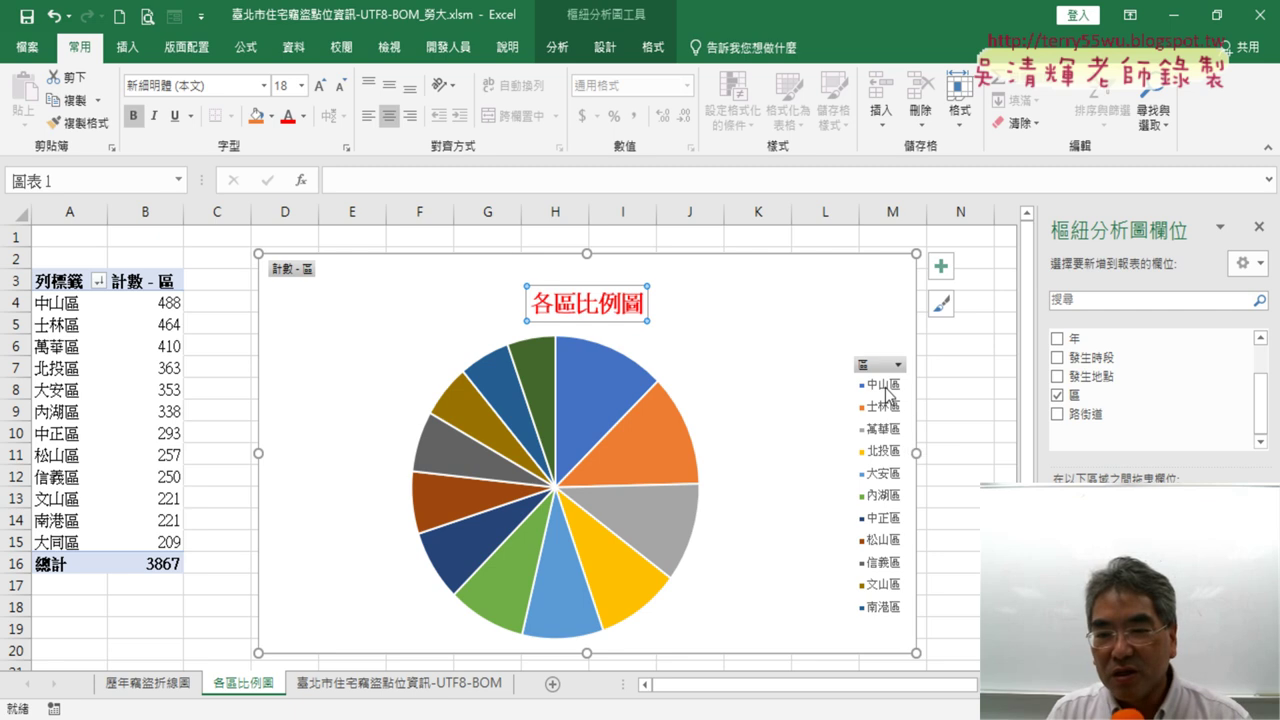
pyautogui.moveTo(586, 402)
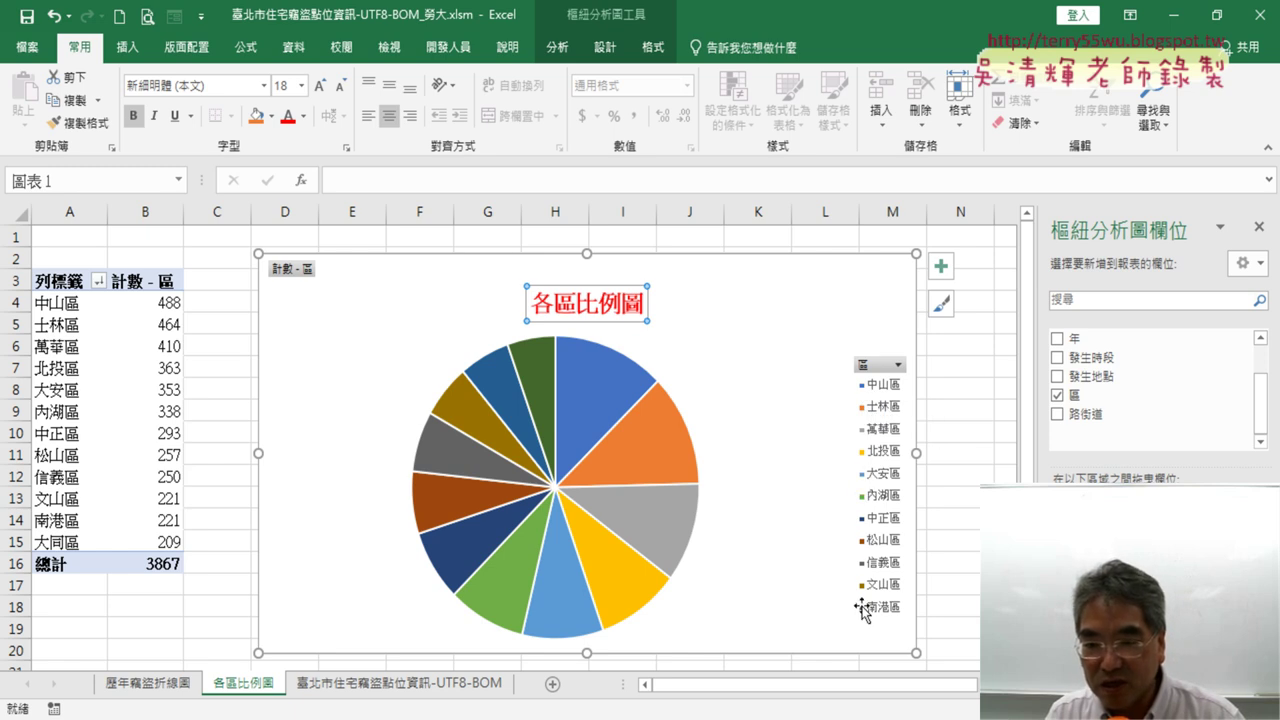
pyautogui.moveTo(638, 387)
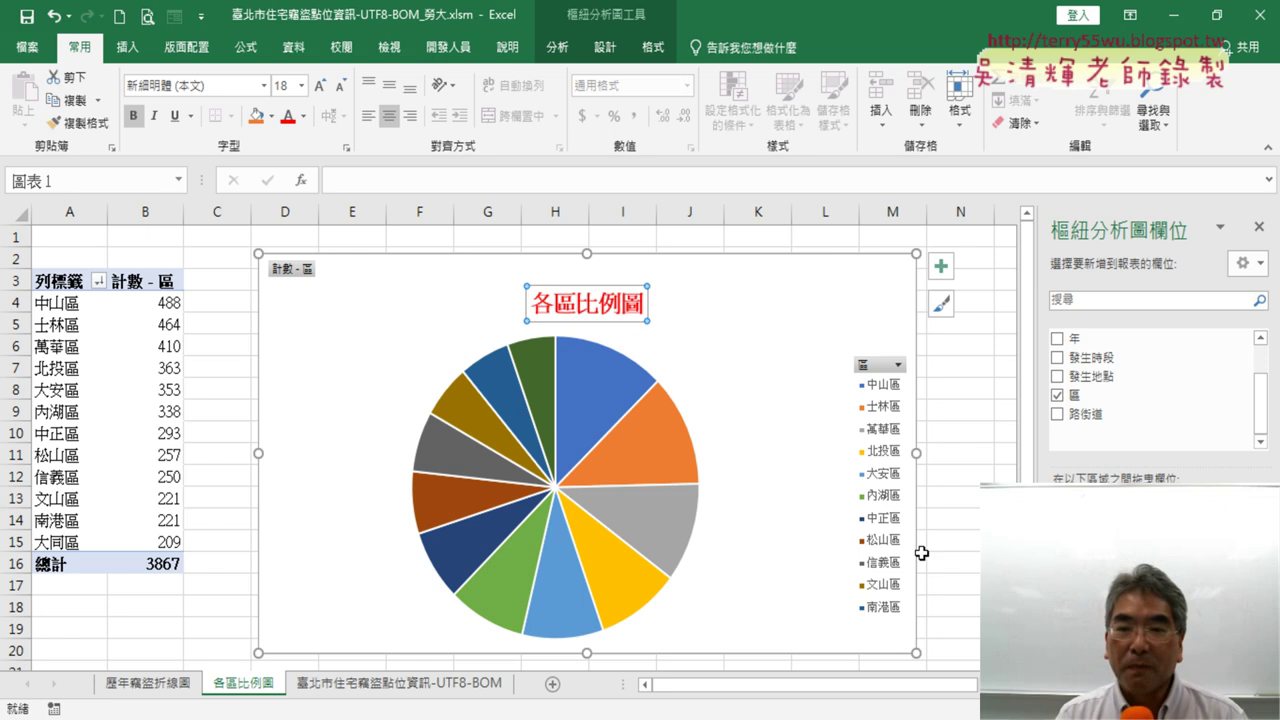
# Step: Add callout data labels with district names and percentages, and hide the legend
pyautogui.rightClick(591, 385)
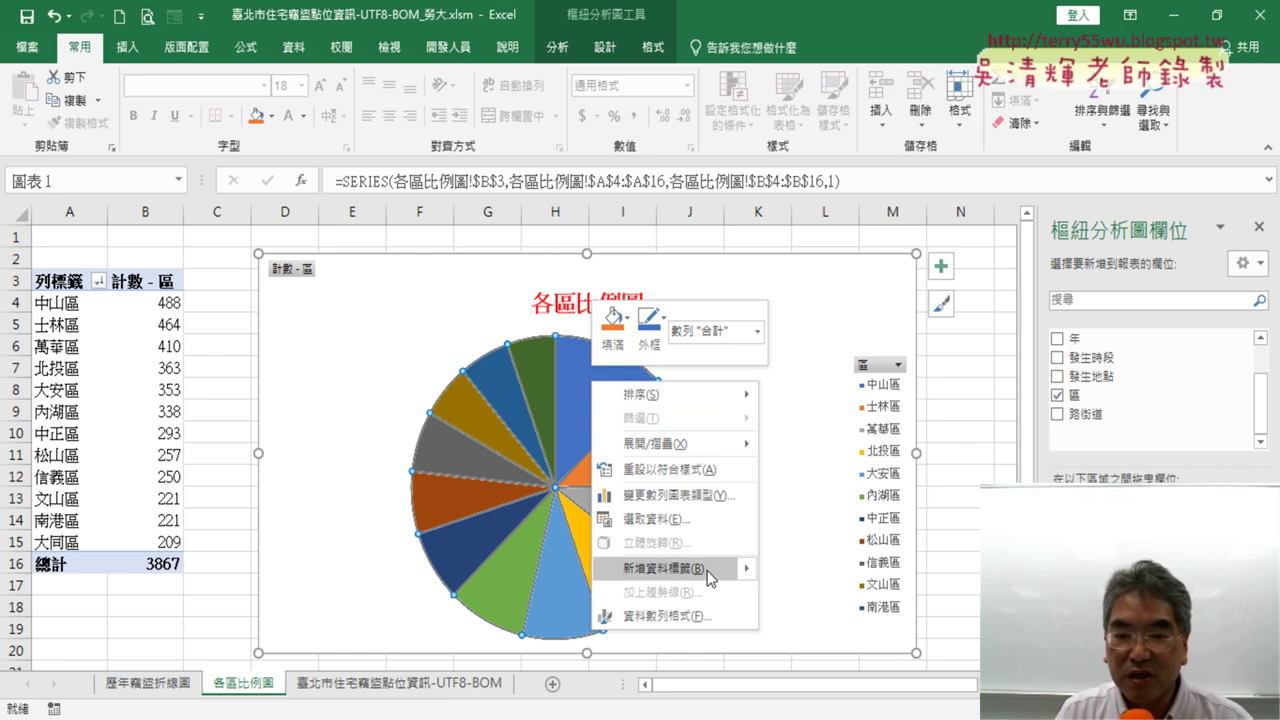
pyautogui.moveTo(745, 570)
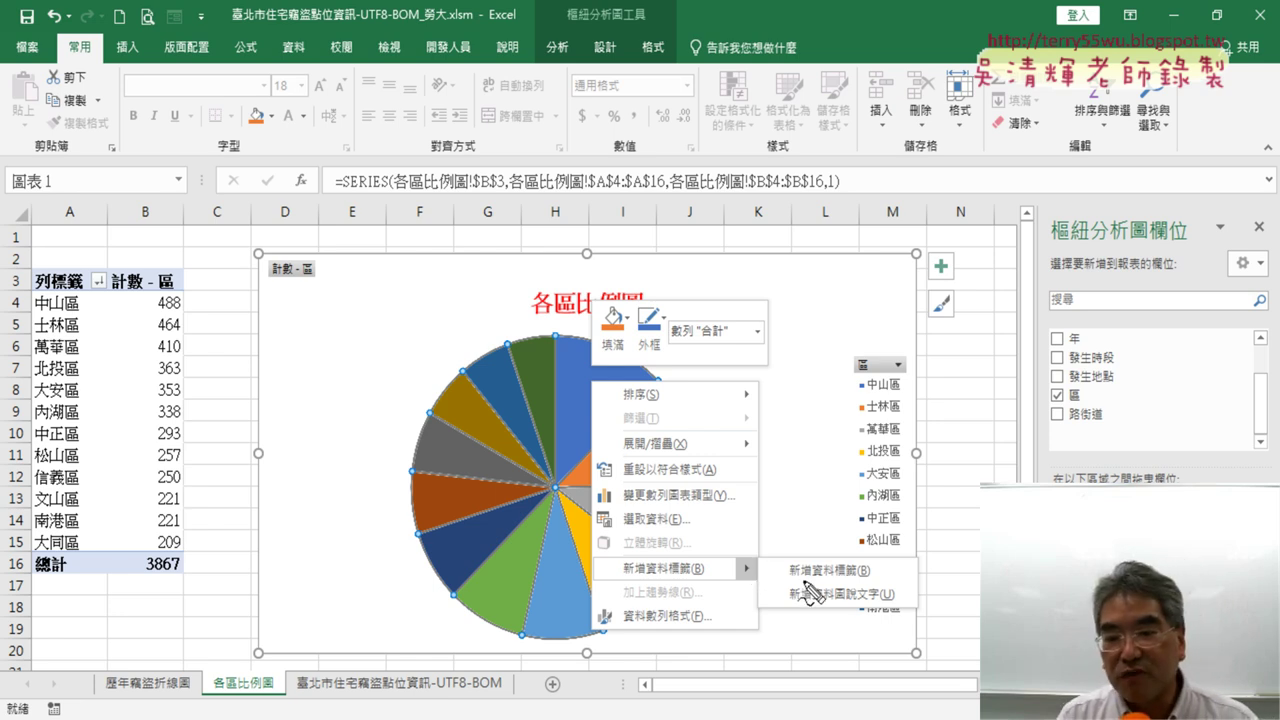
pyautogui.moveTo(893, 604); pyautogui.dragTo(790, 604)
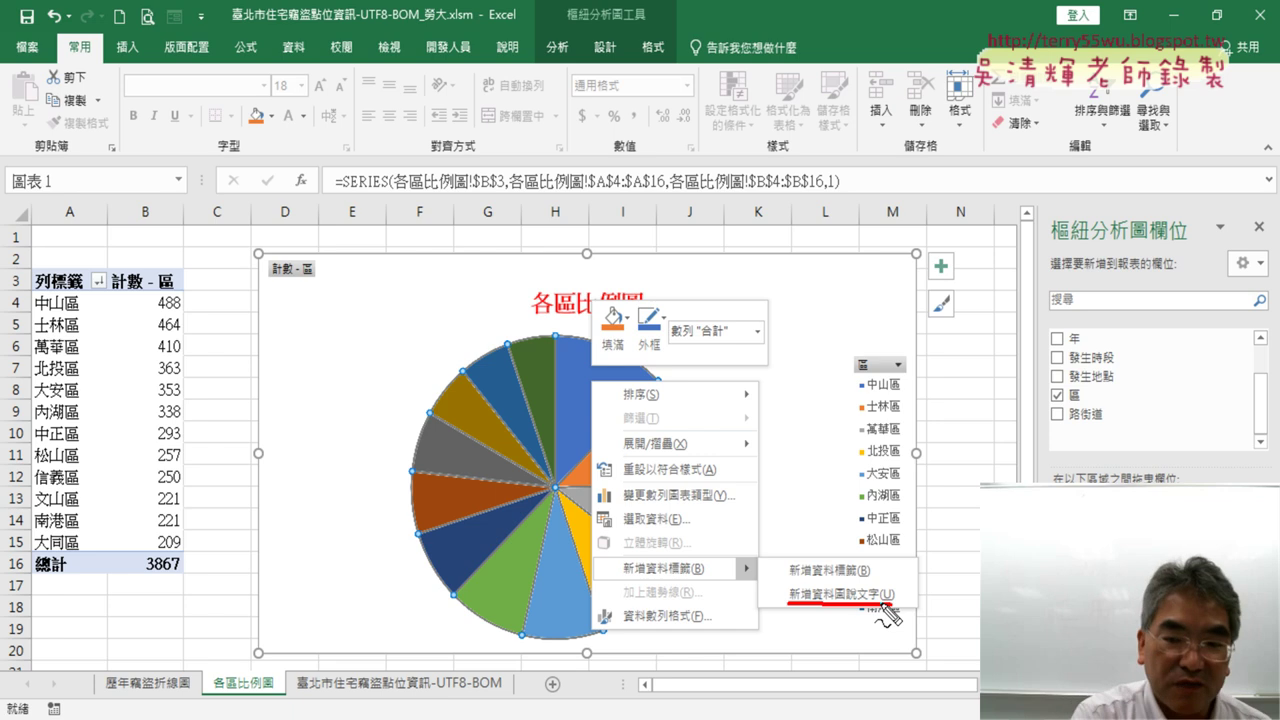
pyautogui.press('Escape')
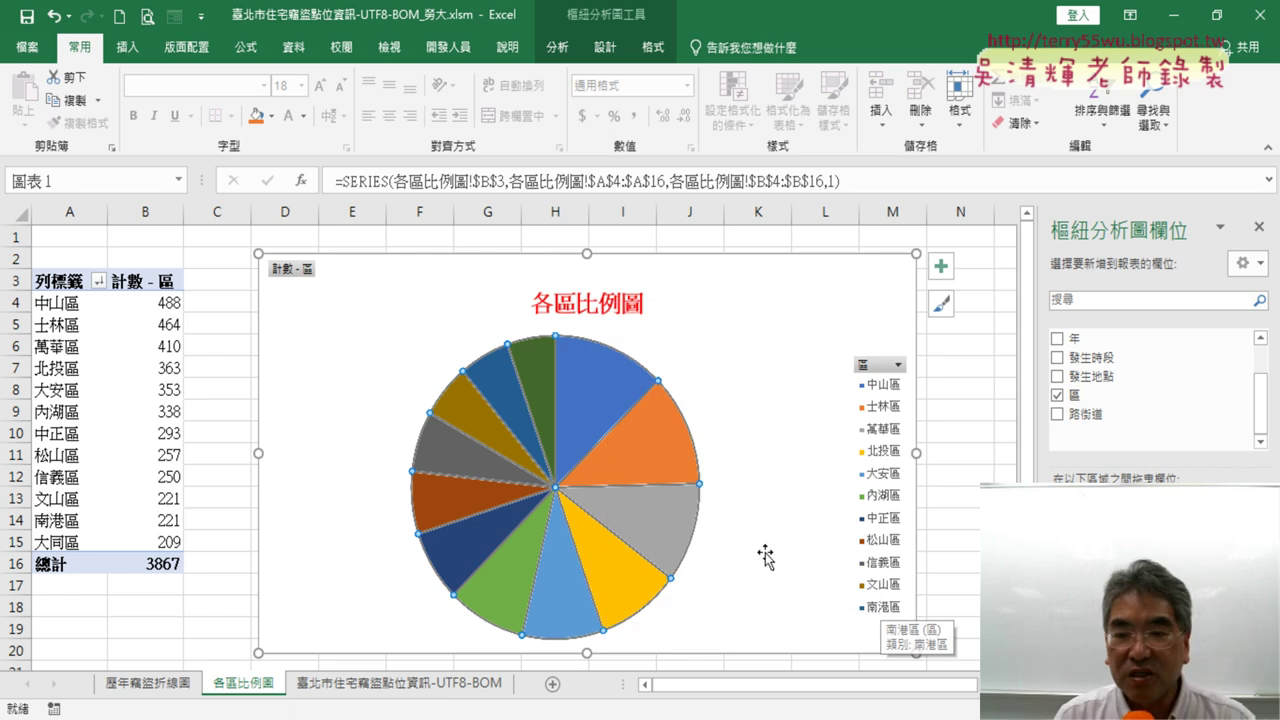
pyautogui.rightClick(600, 399)
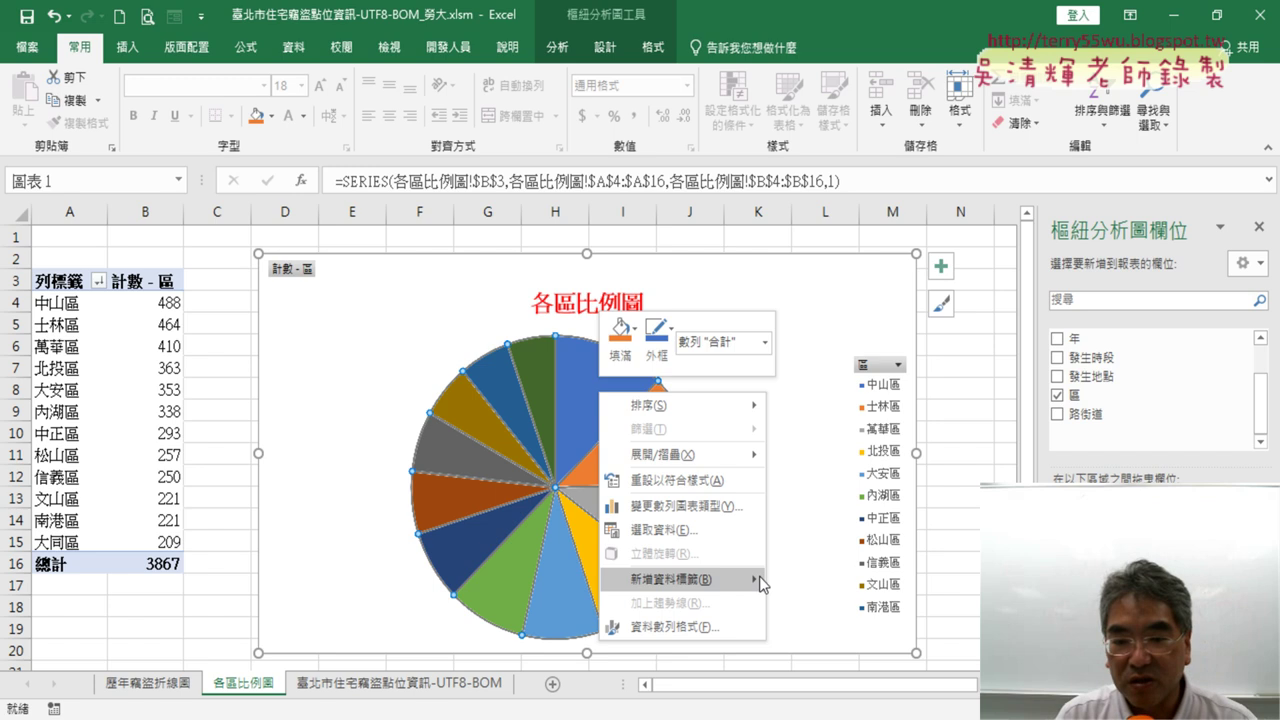
pyautogui.click(836, 605)
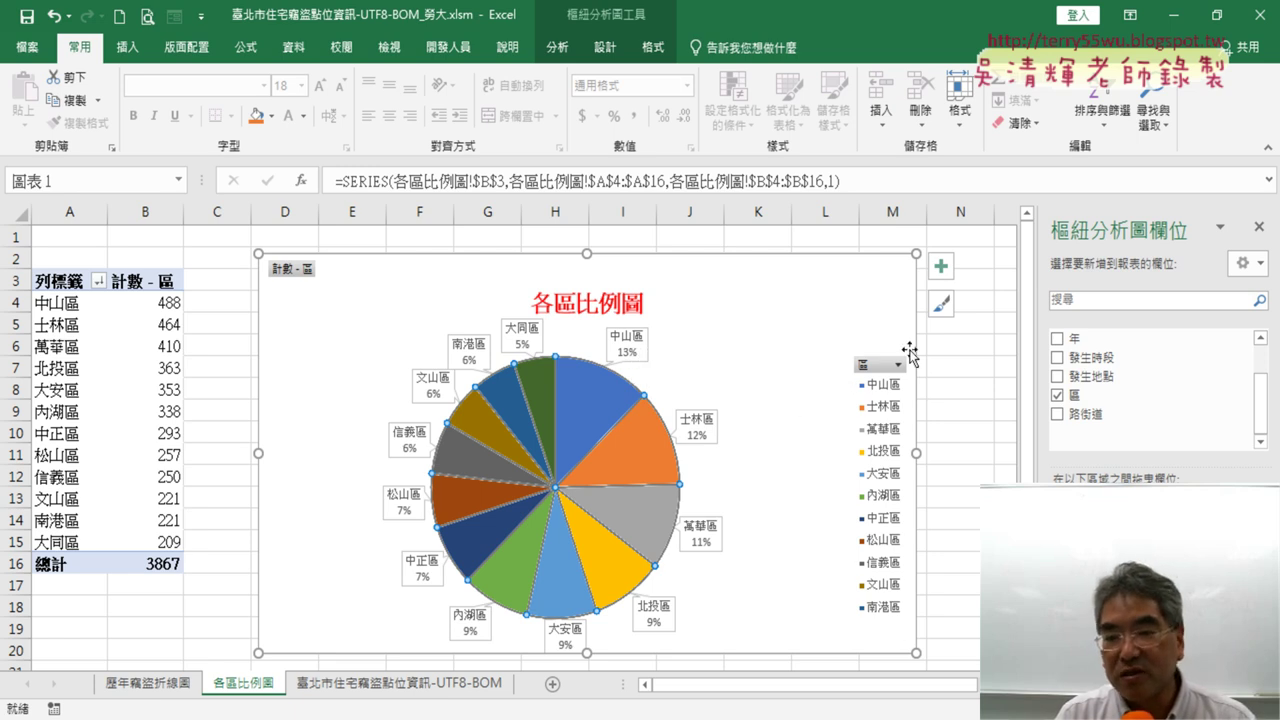
pyautogui.click(944, 268)
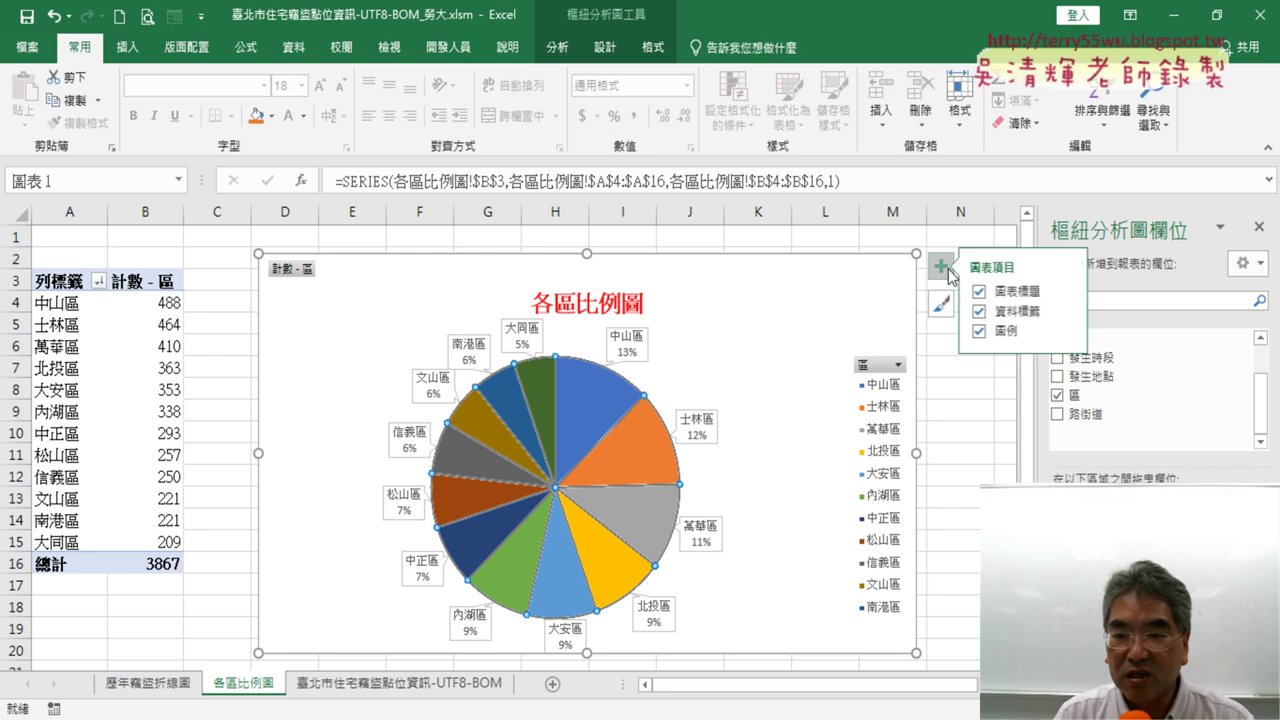
pyautogui.click(989, 334)
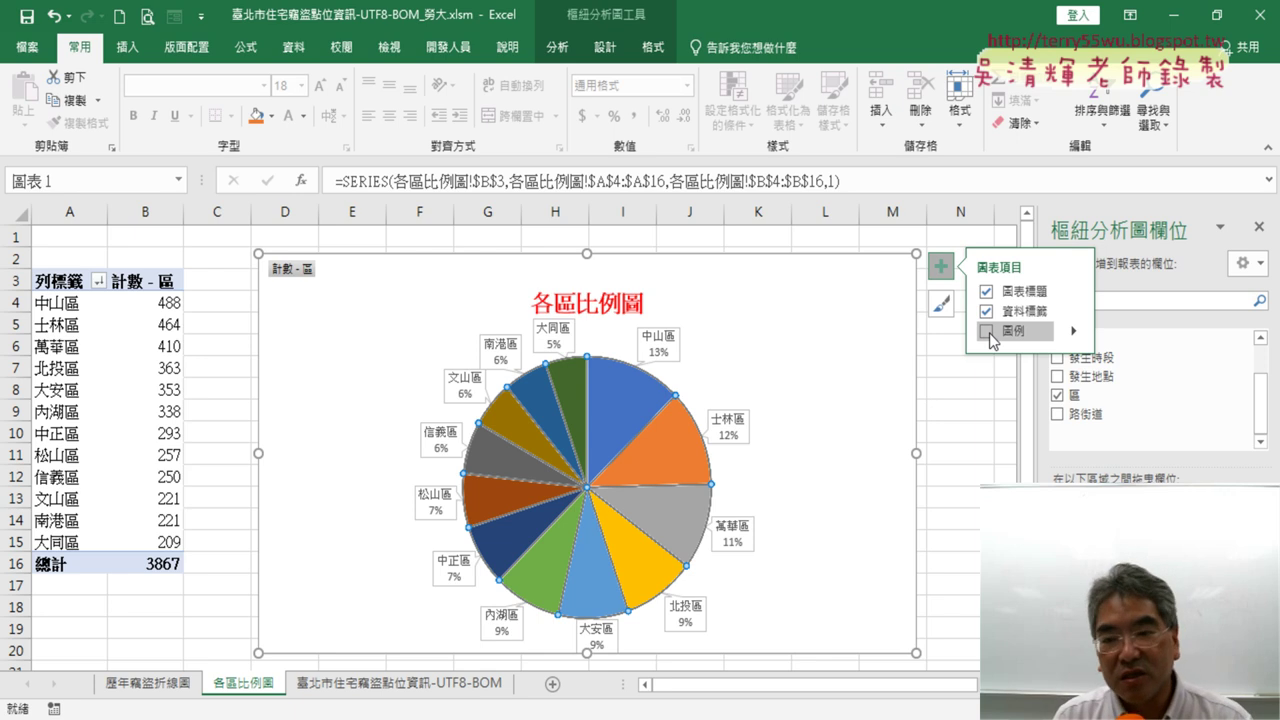
# Step: Turn off the callout labels, try plain count labels, then delete them
pyautogui.click(988, 314)
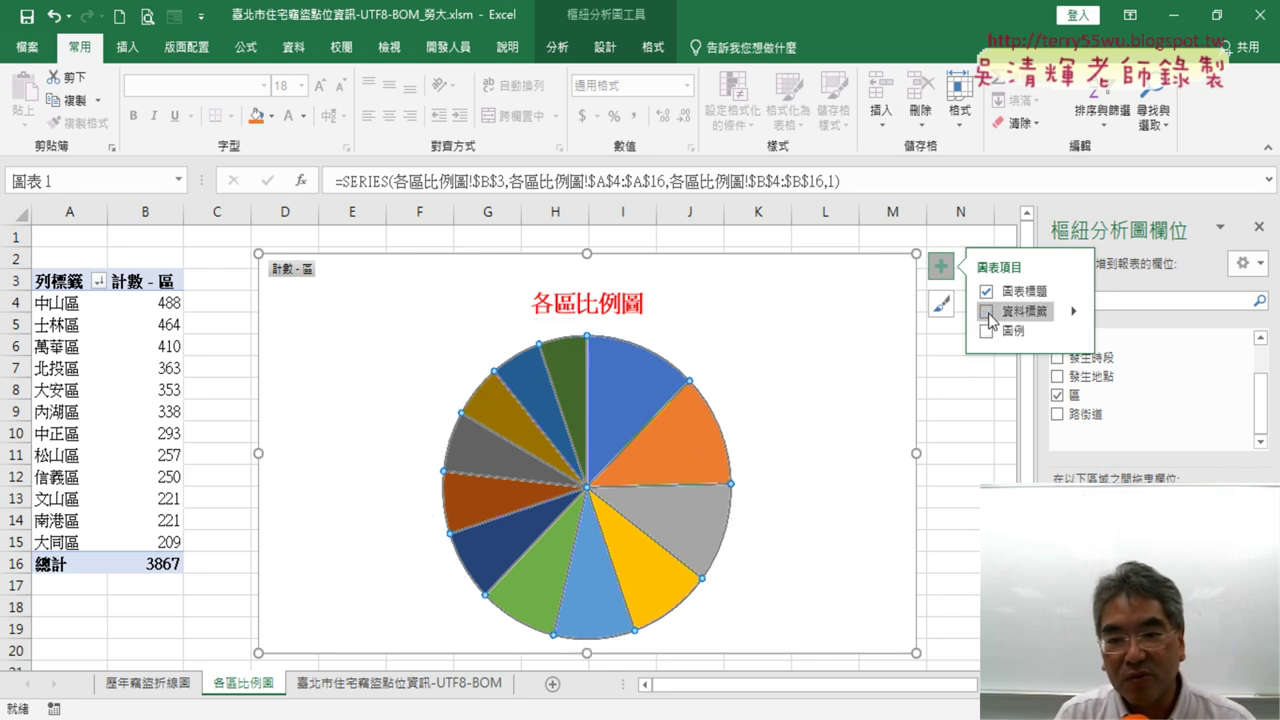
pyautogui.click(988, 313)
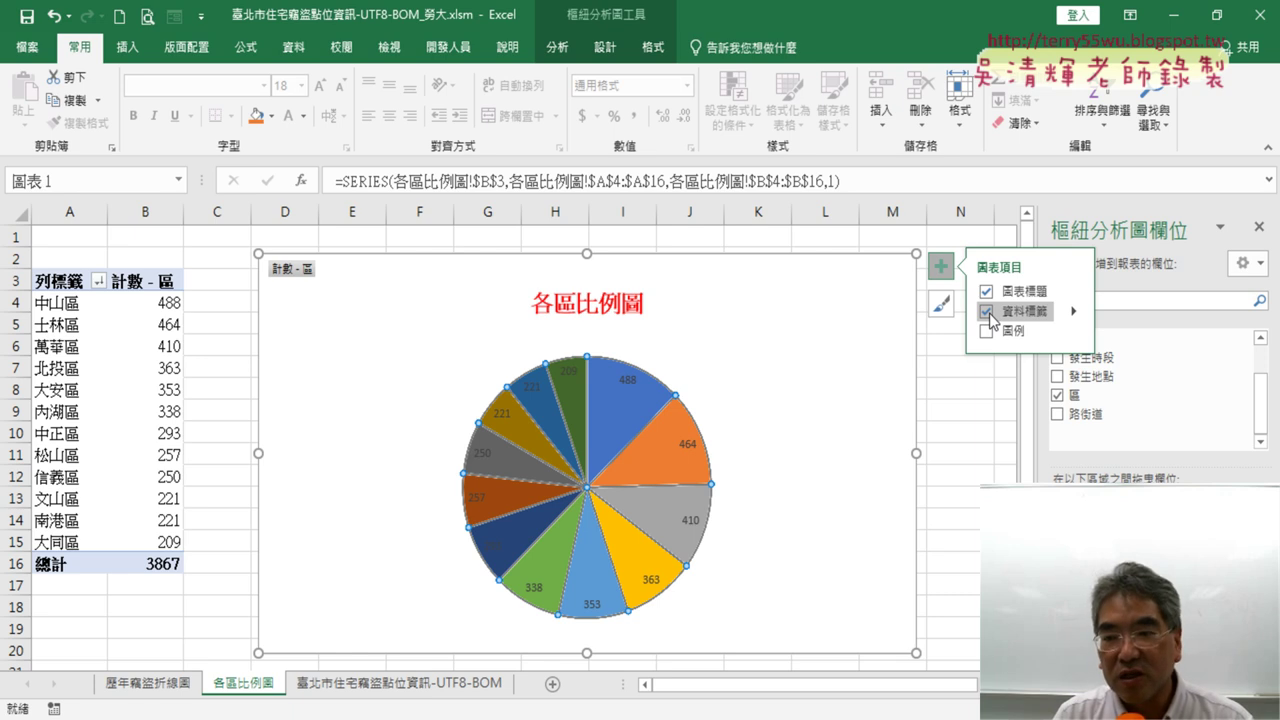
pyautogui.click(988, 313)
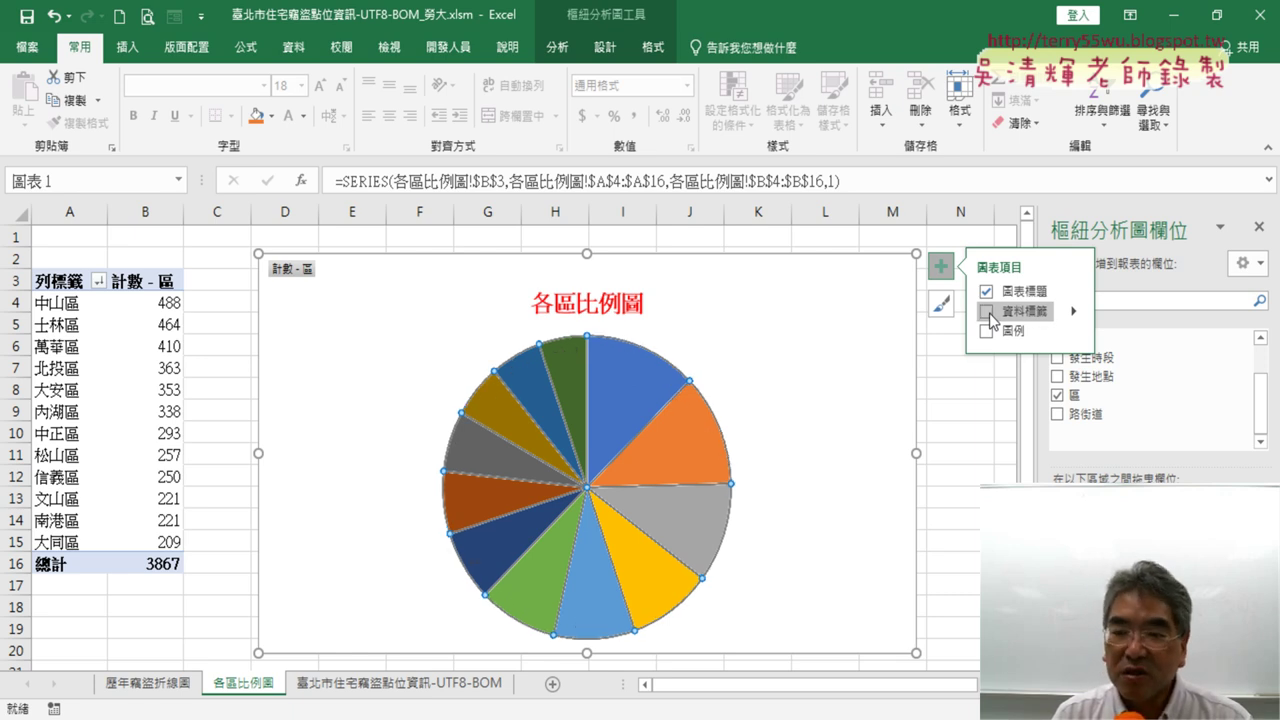
pyautogui.moveTo(656, 381)
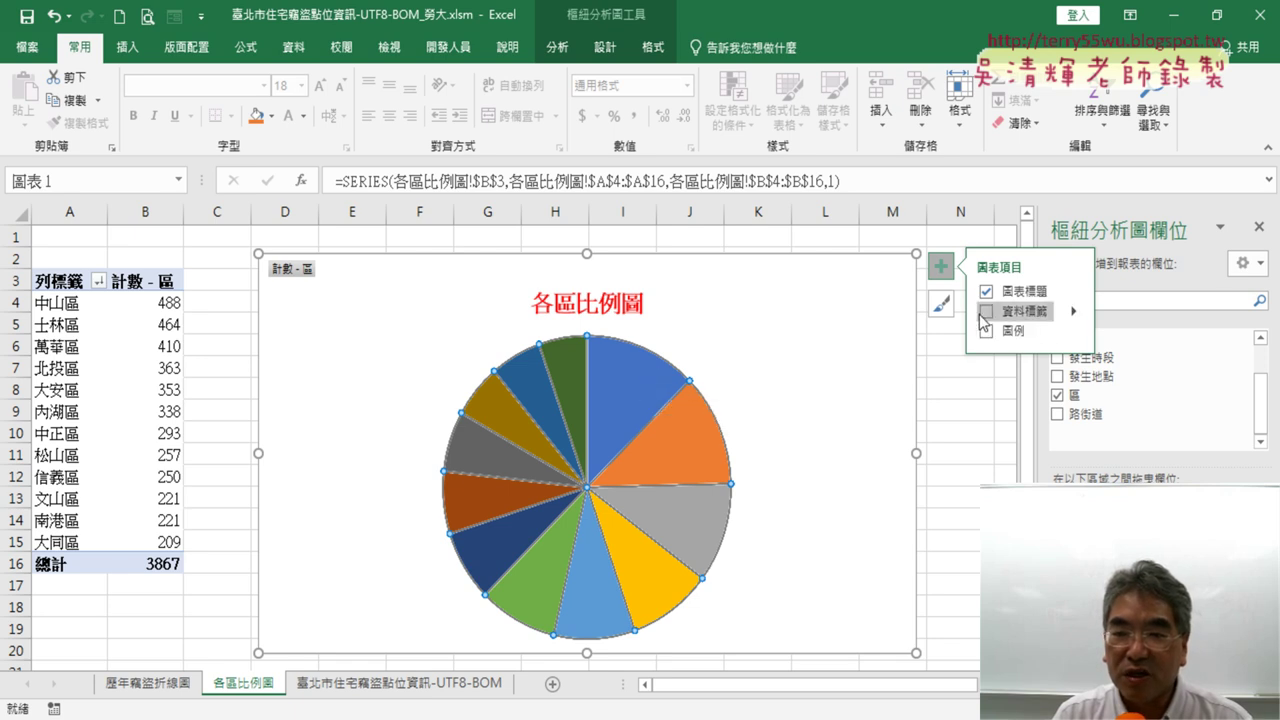
pyautogui.rightClick(644, 377)
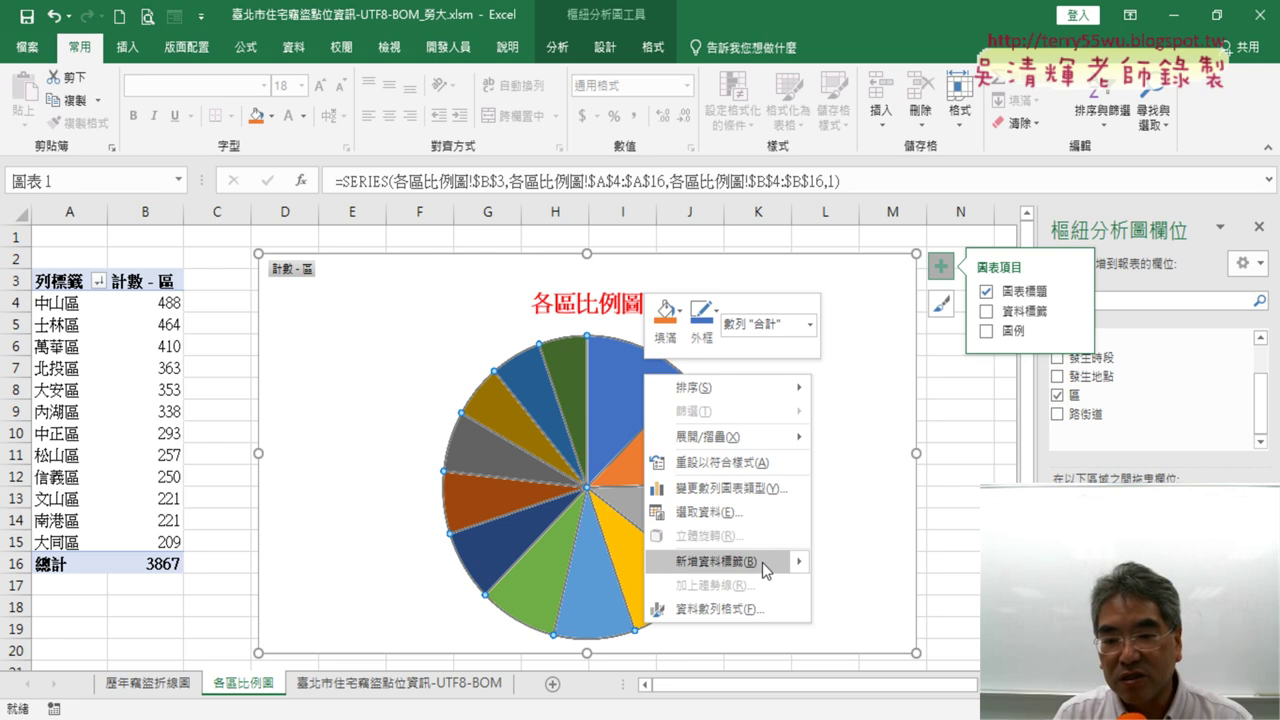
pyautogui.moveTo(803, 566)
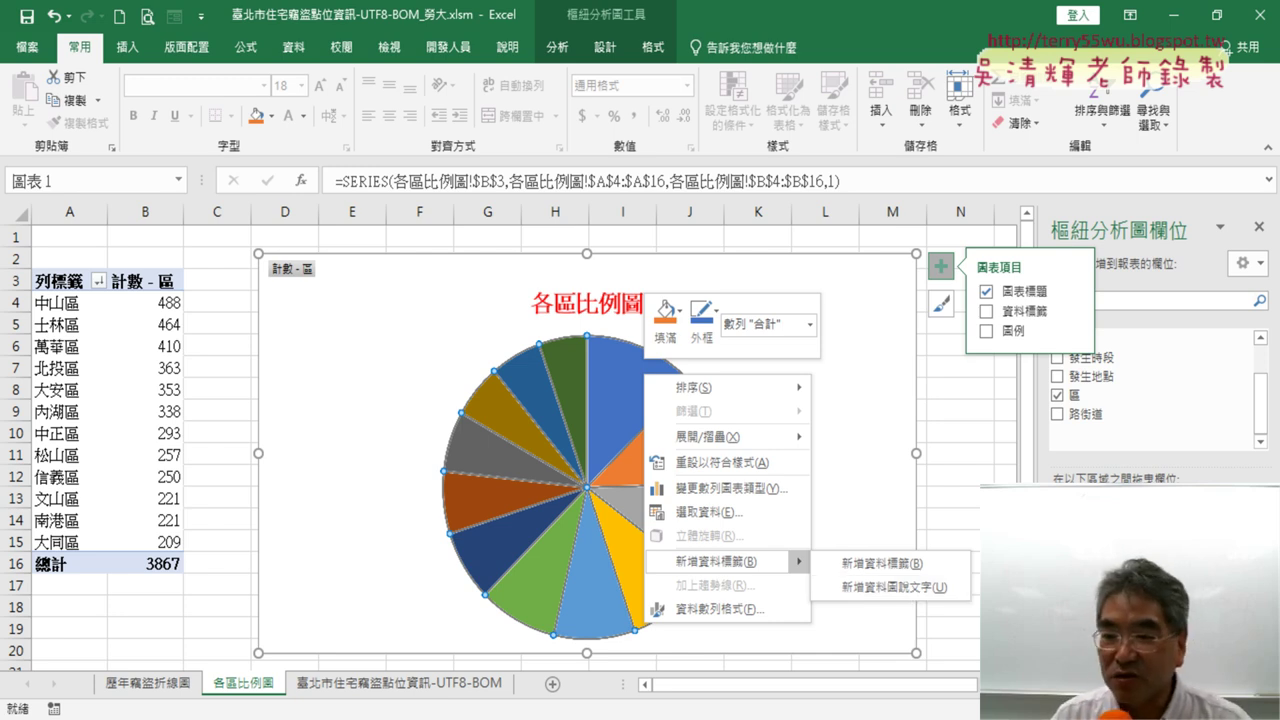
pyautogui.click(914, 566)
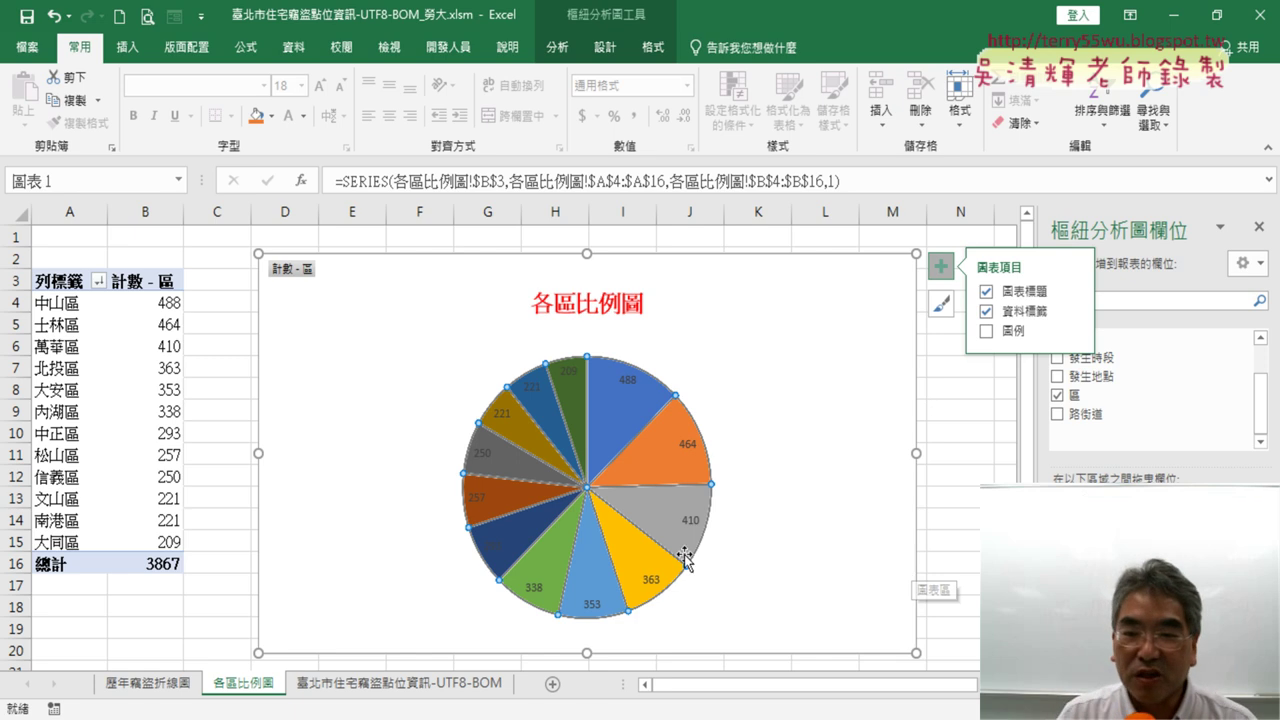
pyautogui.rightClick(631, 386)
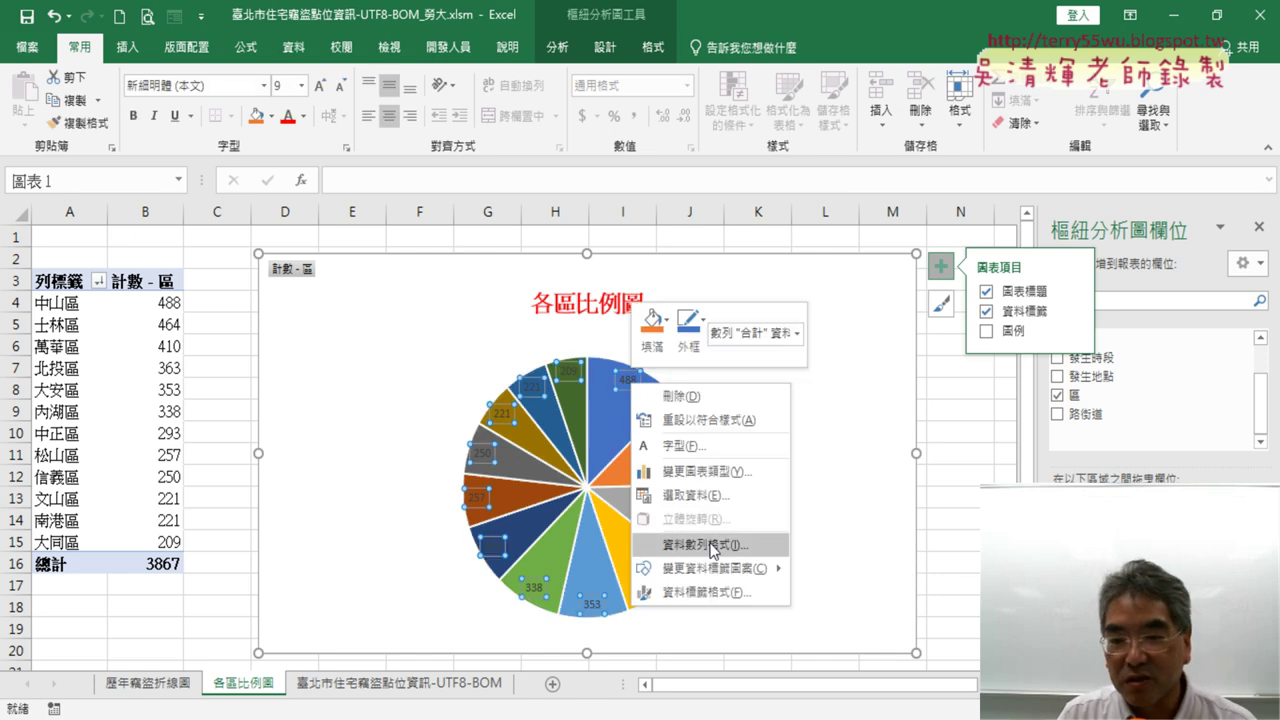
pyautogui.press('Escape')
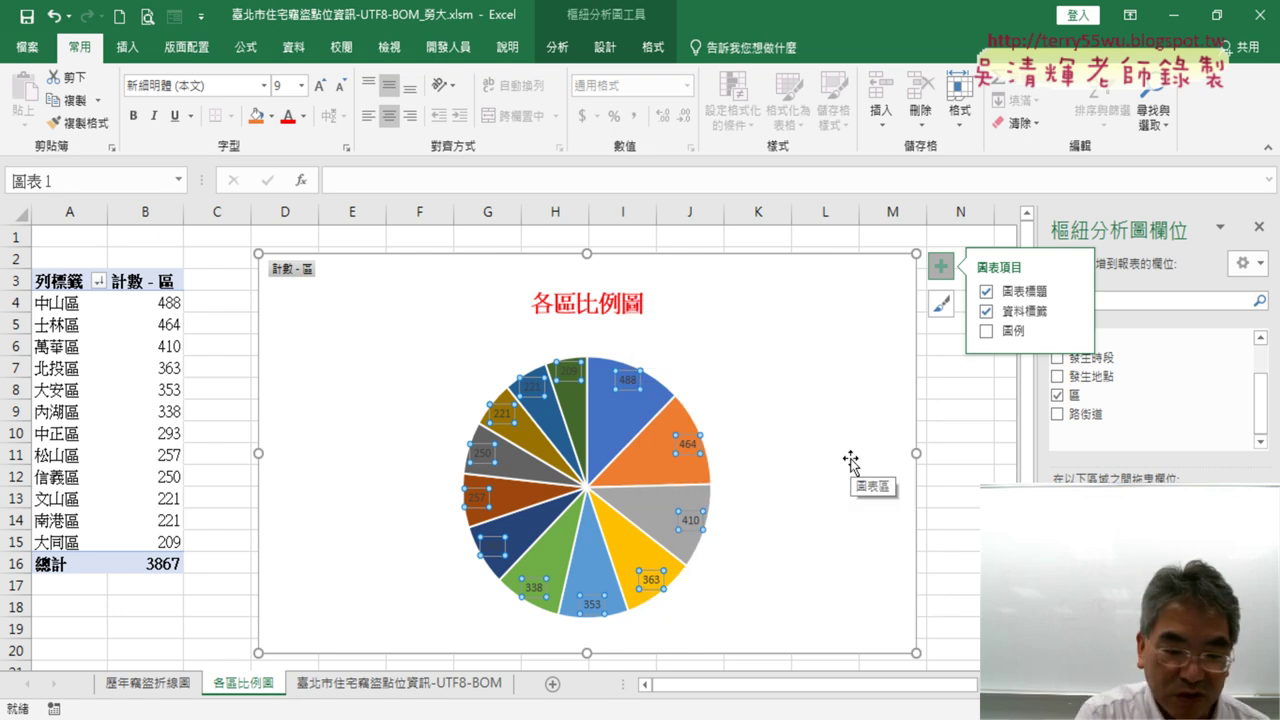
pyautogui.press('Delete')
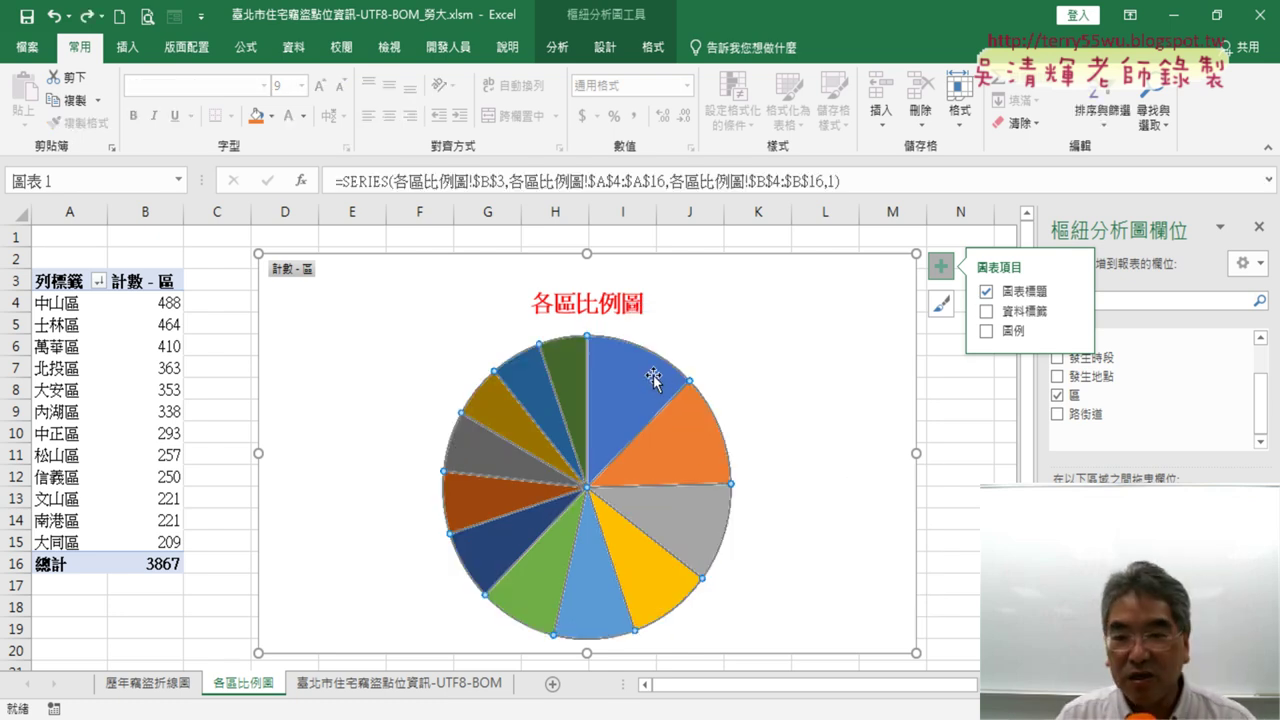
# Step: Add plain count data labels (e.g. 488, 464) to the slices and select them all
pyautogui.rightClick(653, 370)
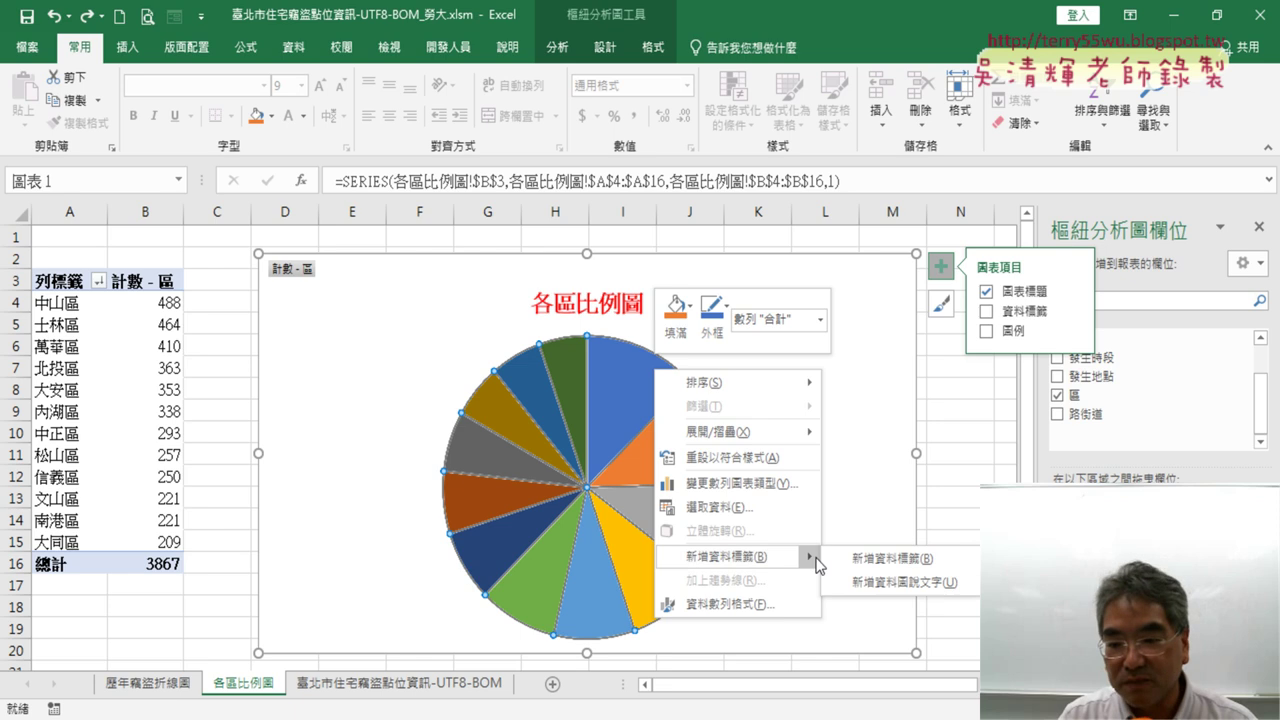
pyautogui.click(913, 589)
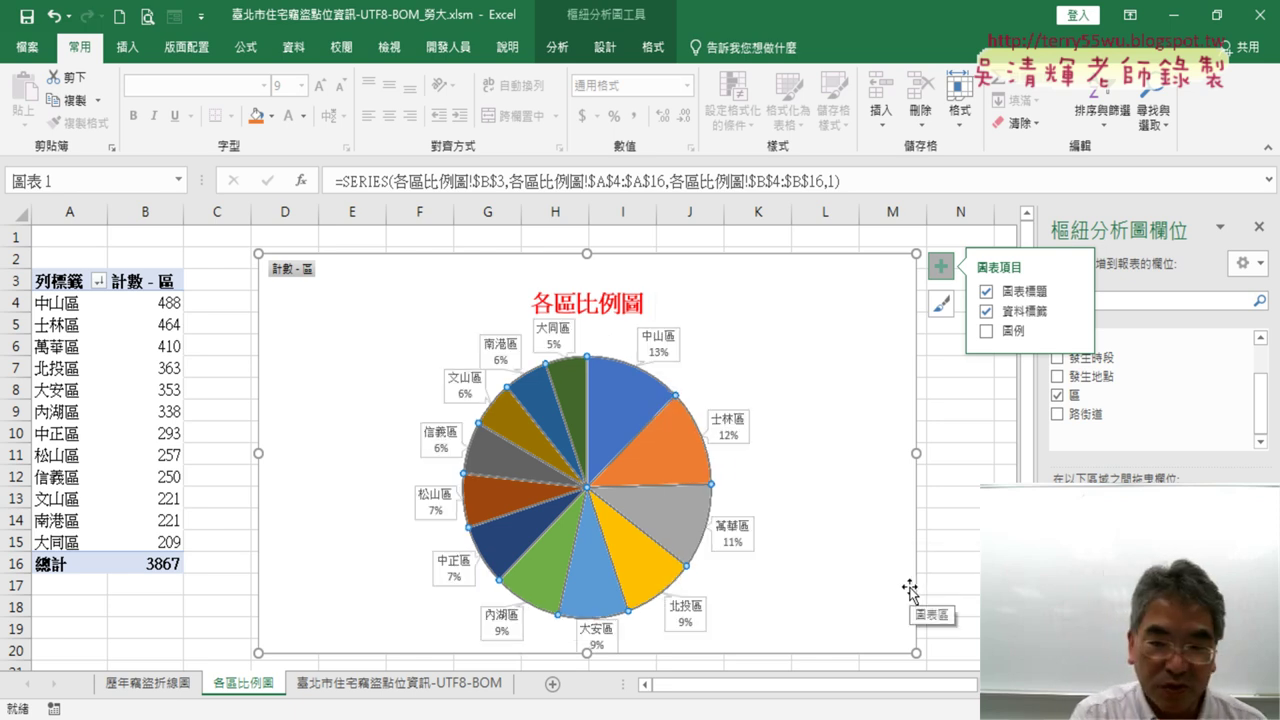
pyautogui.hotkey('ctrl', 'z')
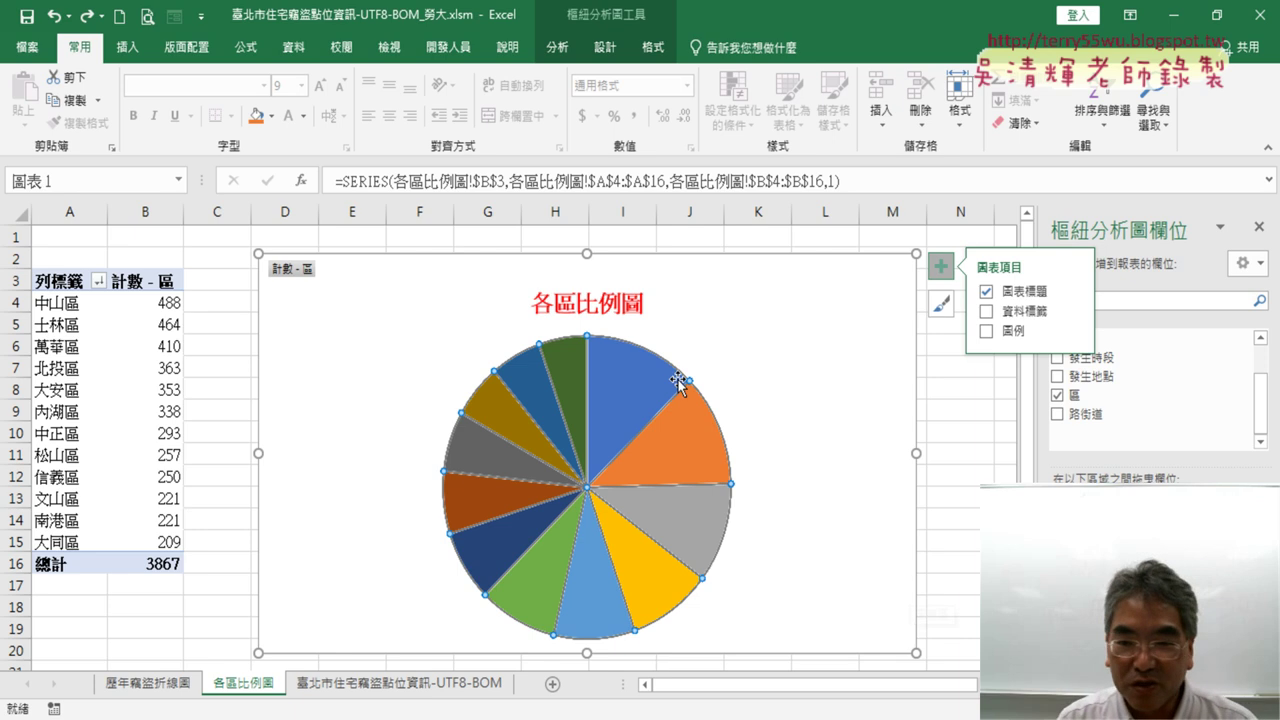
pyautogui.rightClick(644, 378)
pyautogui.moveTo(808, 572)
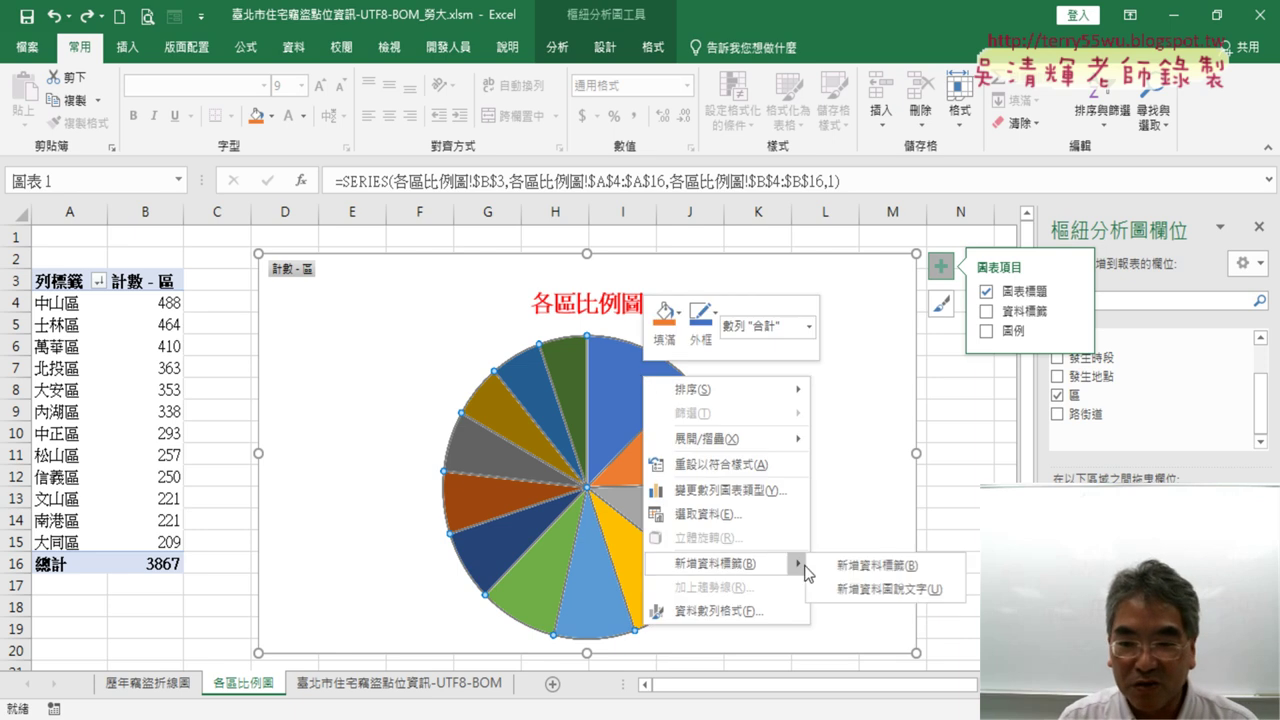
pyautogui.click(873, 566)
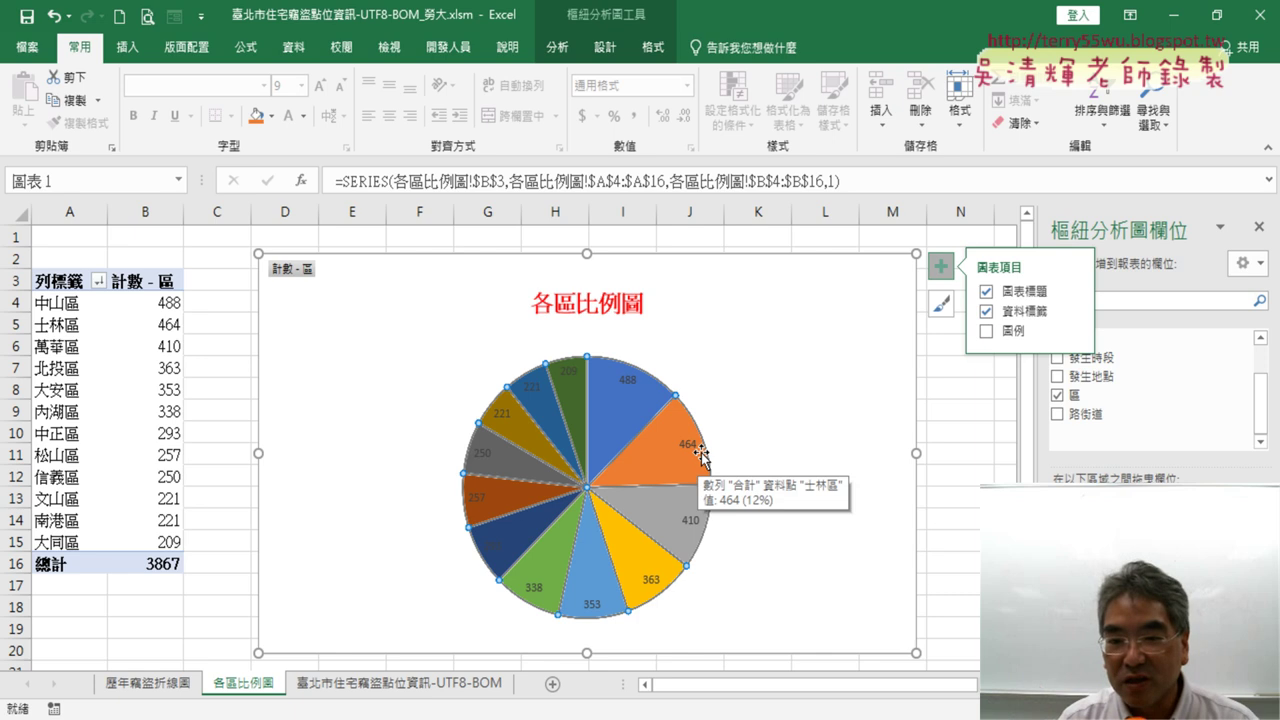
pyautogui.click(628, 381)
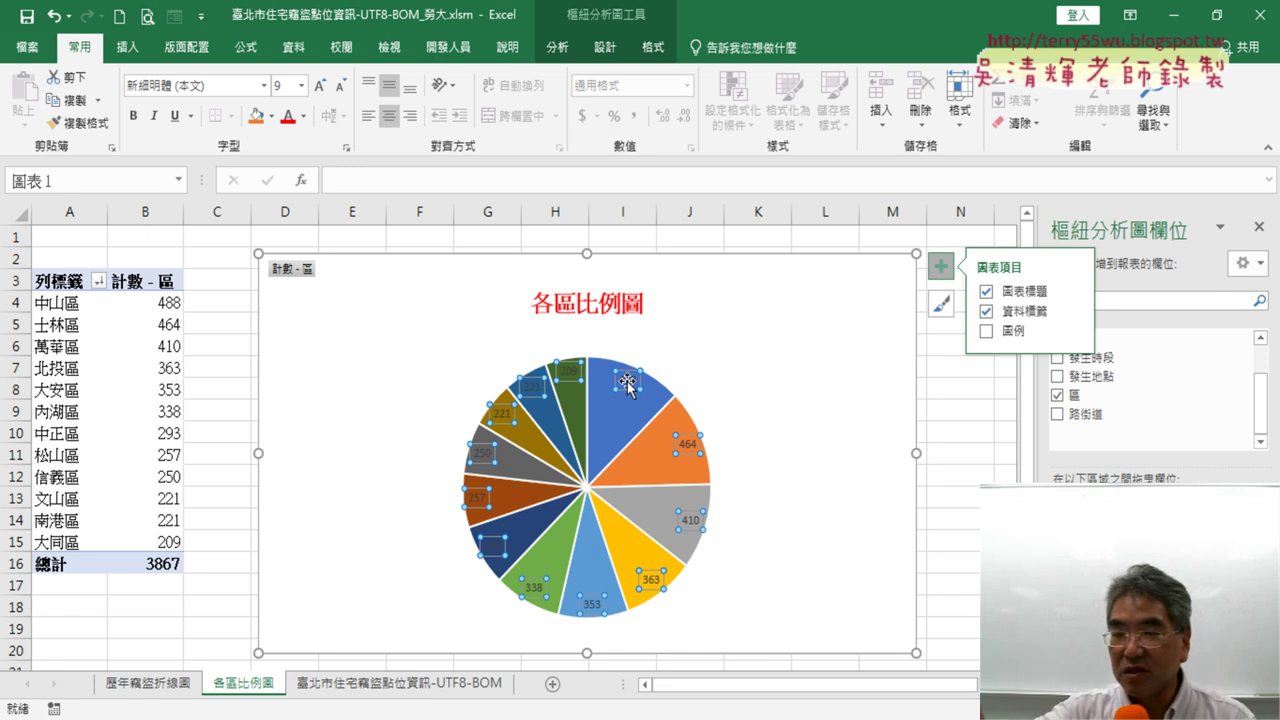
# Step: In Format Data Labels, replace 值 with 百分比 so labels read like 中山區 13%
pyautogui.rightClick(627, 380)
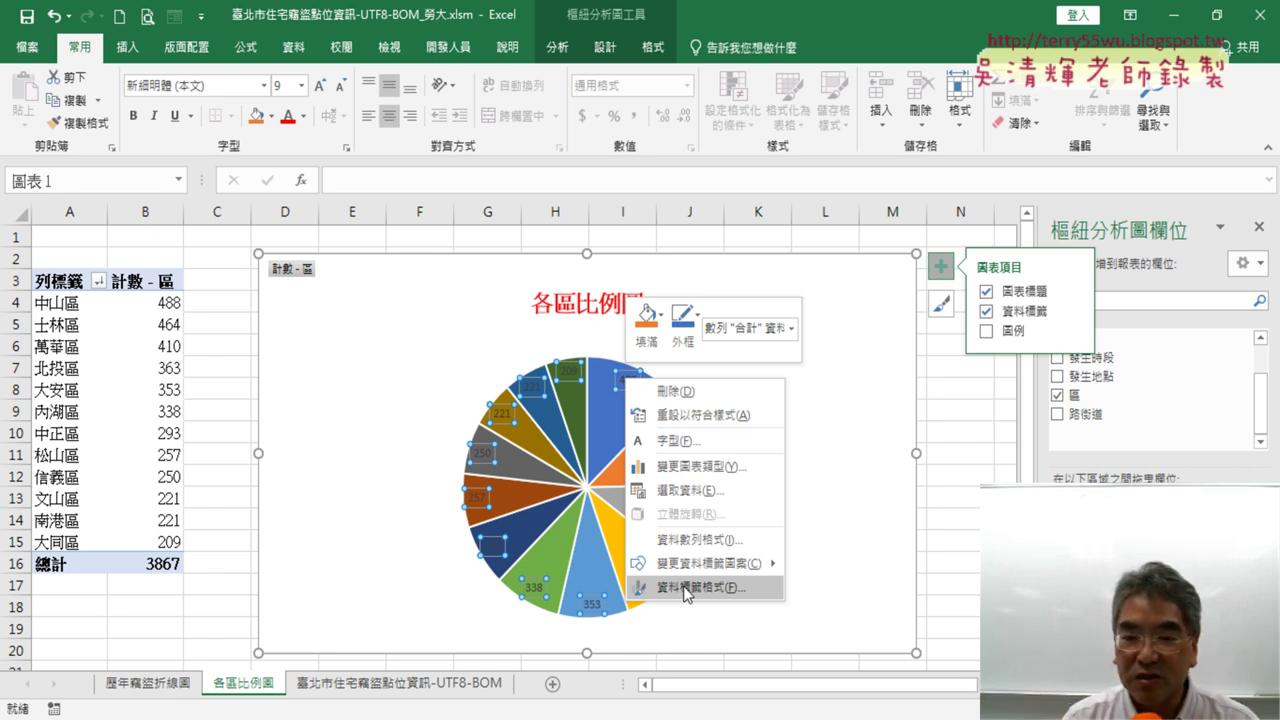
pyautogui.click(686, 588)
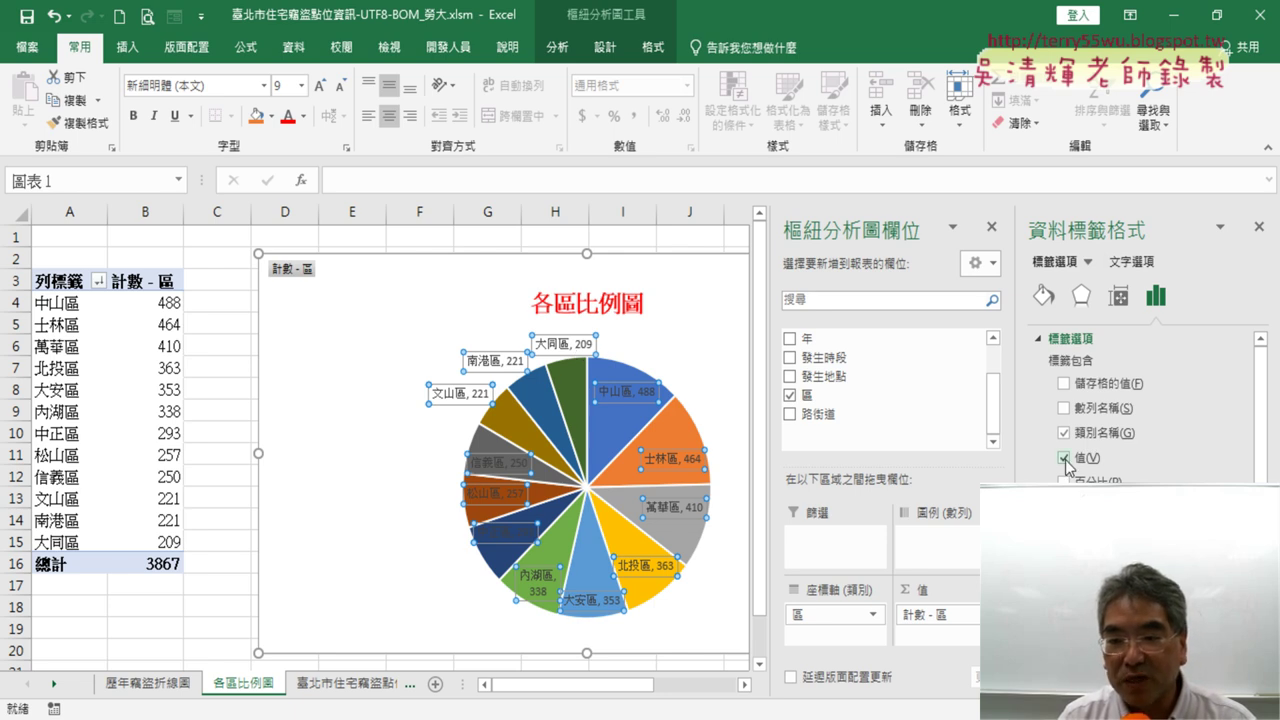
pyautogui.click(1064, 458)
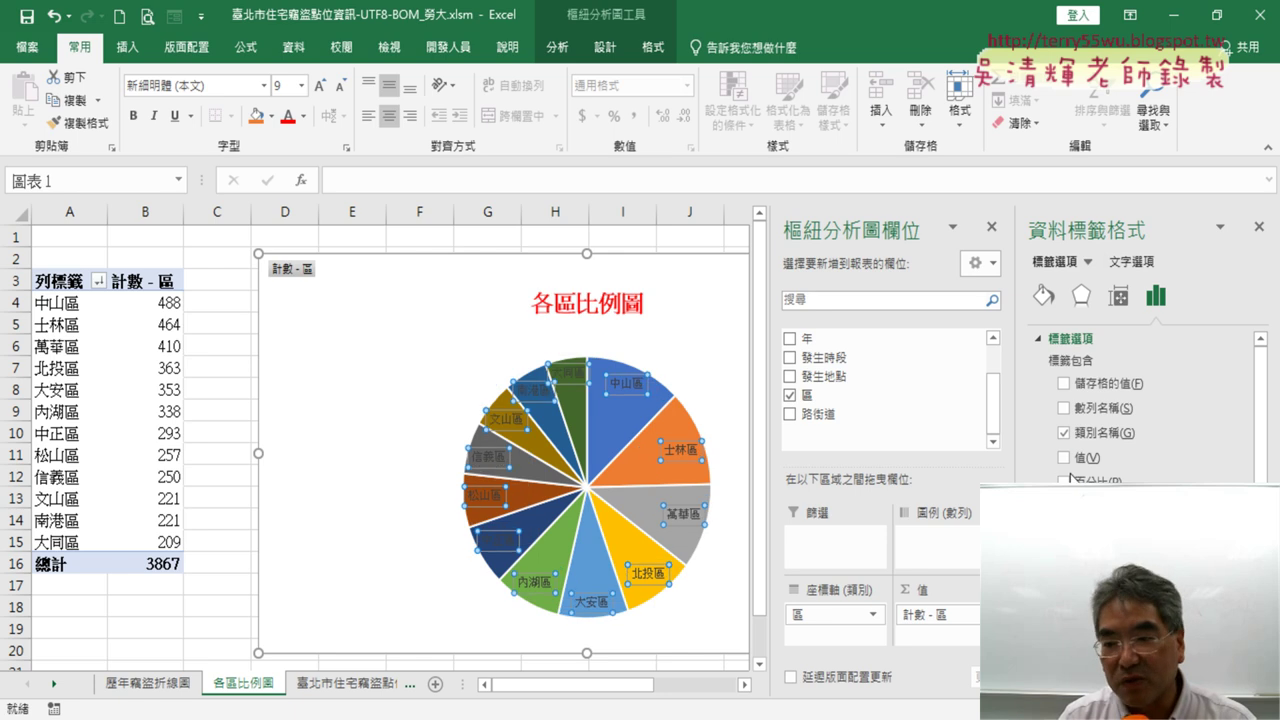
pyautogui.click(1064, 480)
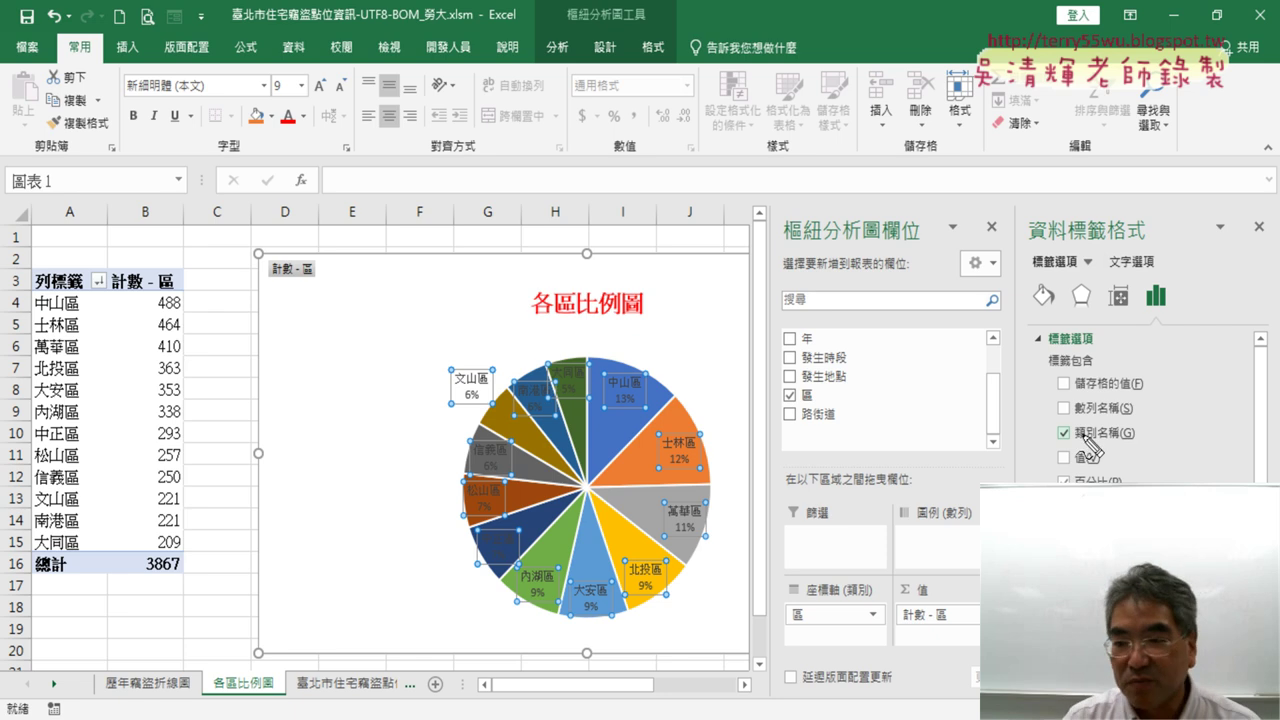
pyautogui.moveTo(1142, 440); pyautogui.dragTo(1140, 436)
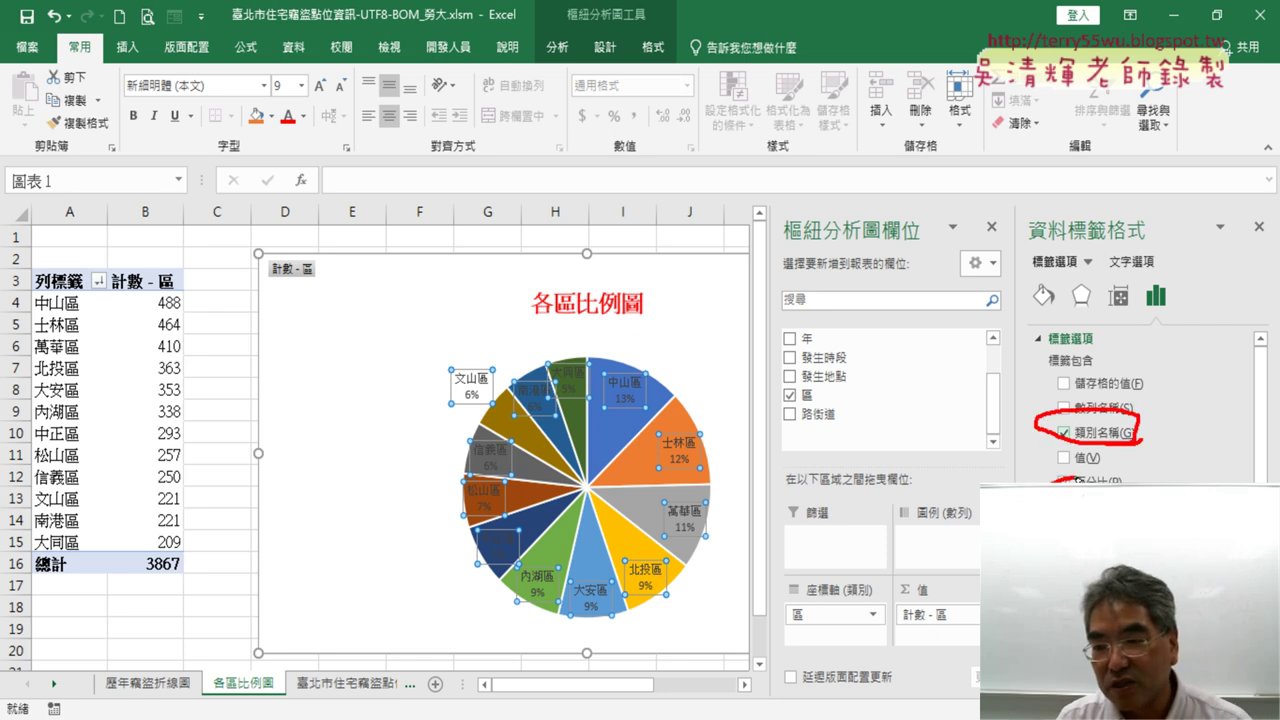
pyautogui.moveTo(1075, 480); pyautogui.dragTo(1140, 474)
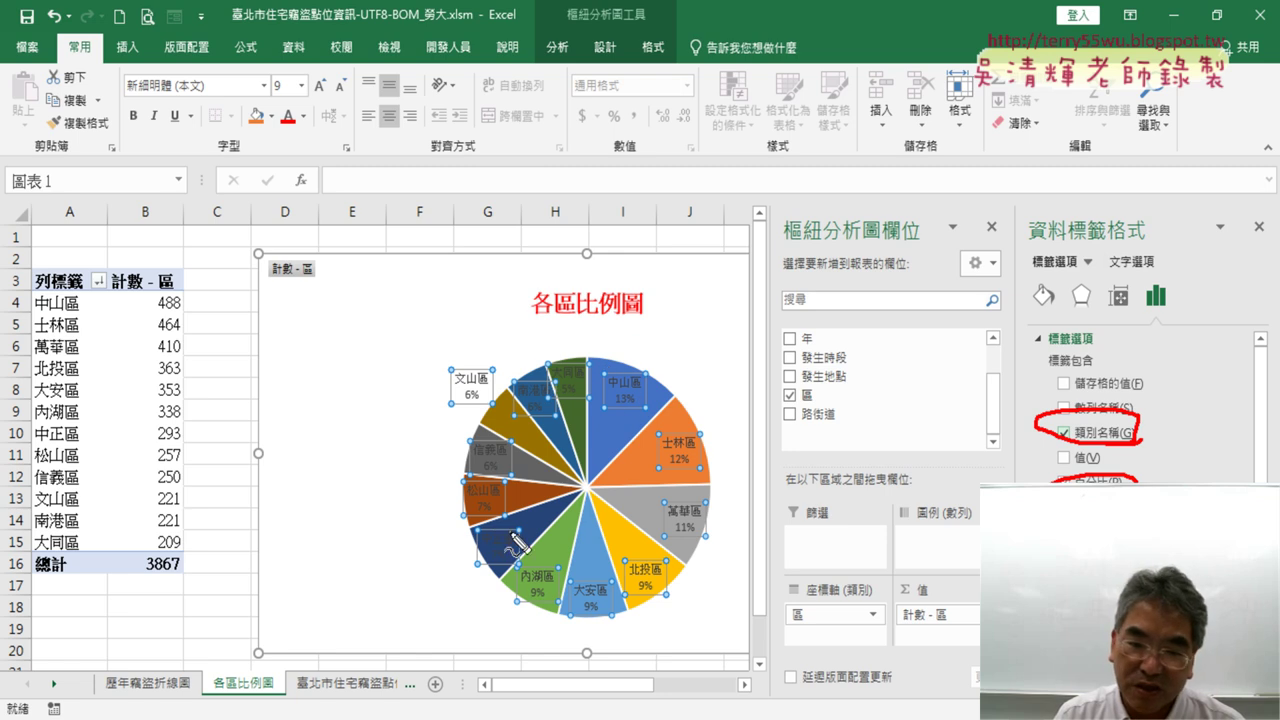
pyautogui.moveTo(488, 574)
pyautogui.mouseDown()
pyautogui.moveTo(530, 545)
pyautogui.moveTo(489, 517)
pyautogui.mouseUp()
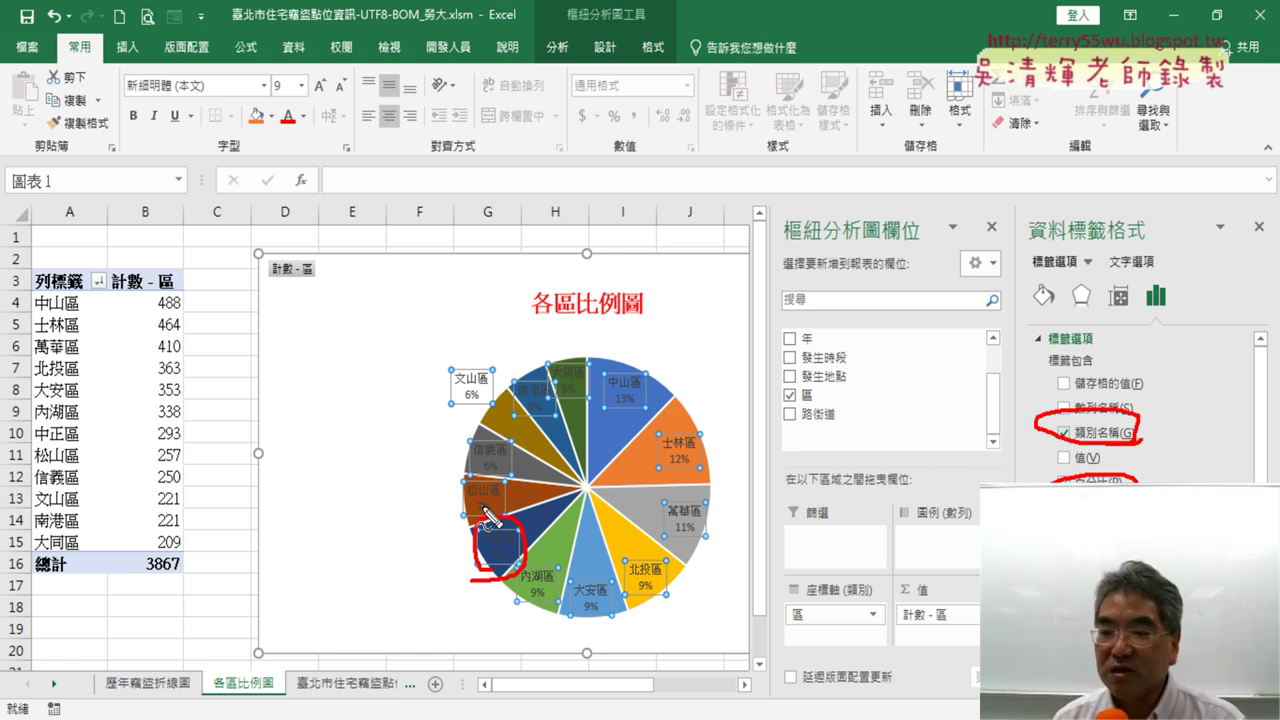
pyautogui.press('Escape')
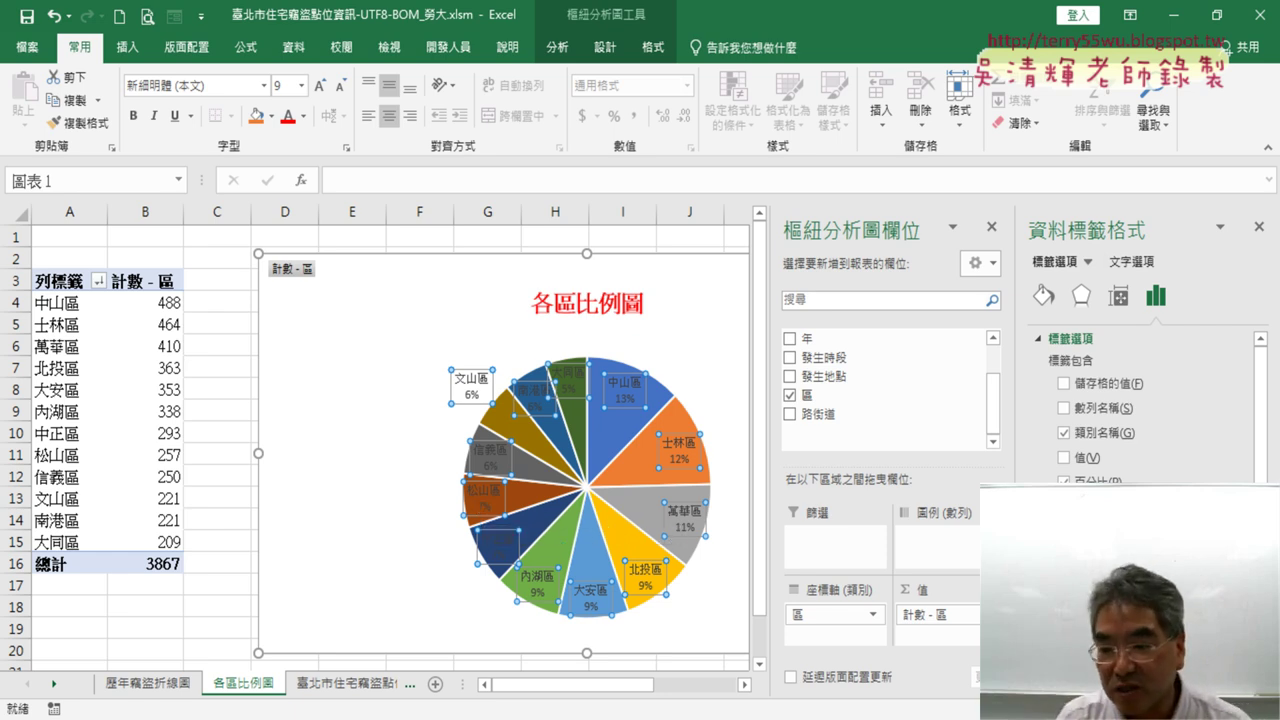
# Step: Scroll the Format Data Labels pane down to the leader-line and label-position settings
pyautogui.scroll(-2, 1140, 400)
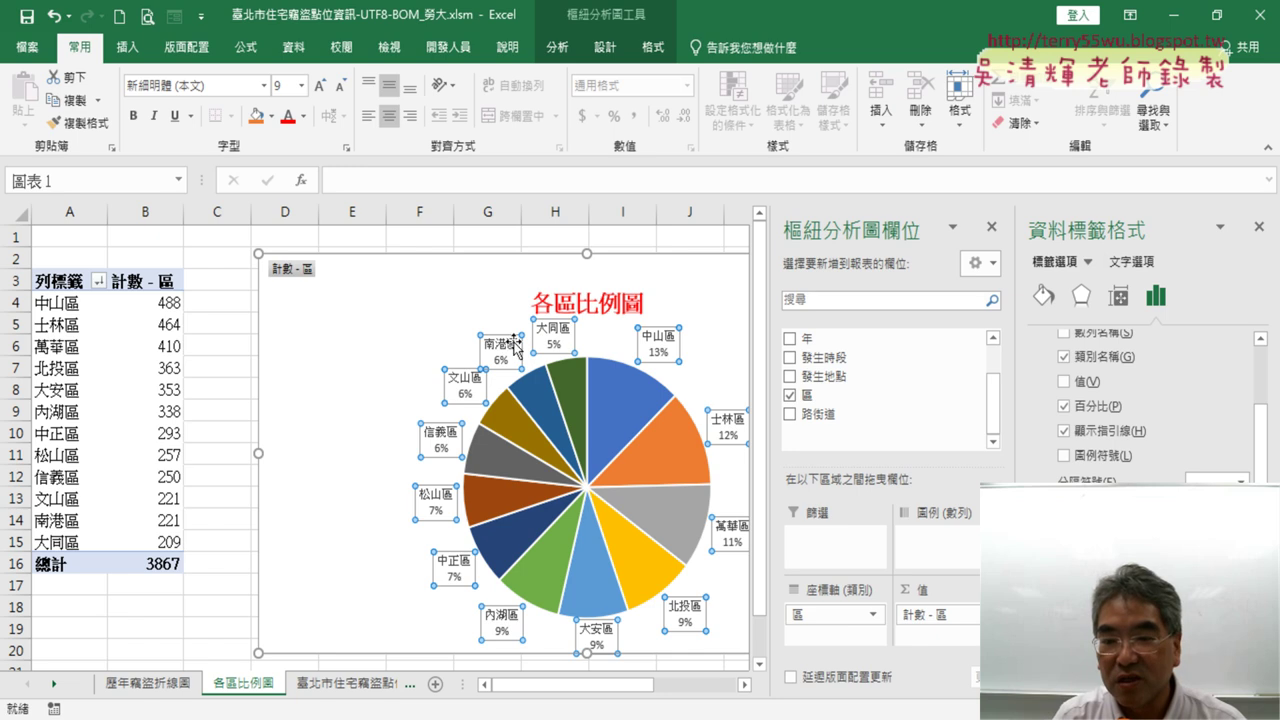
pyautogui.moveTo(675, 462)
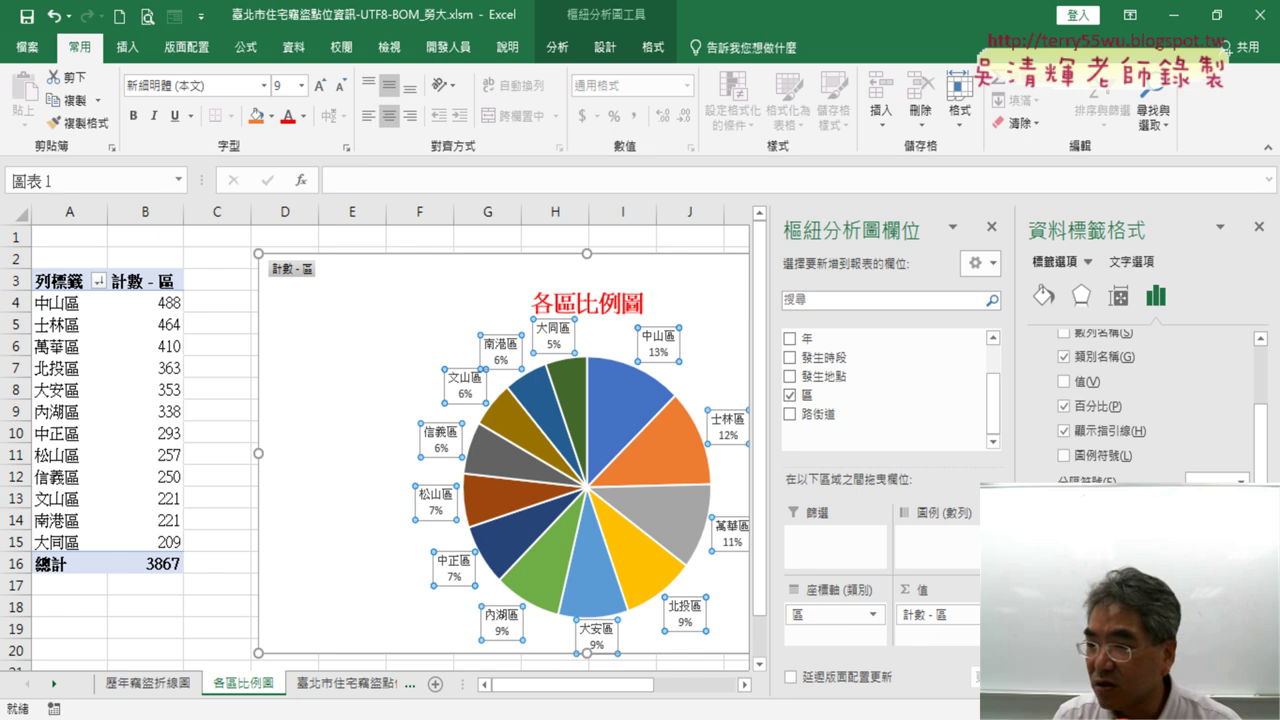
# Step: Close the label formatting pane and turn off the pie's data labels
pyautogui.click(1260, 228)
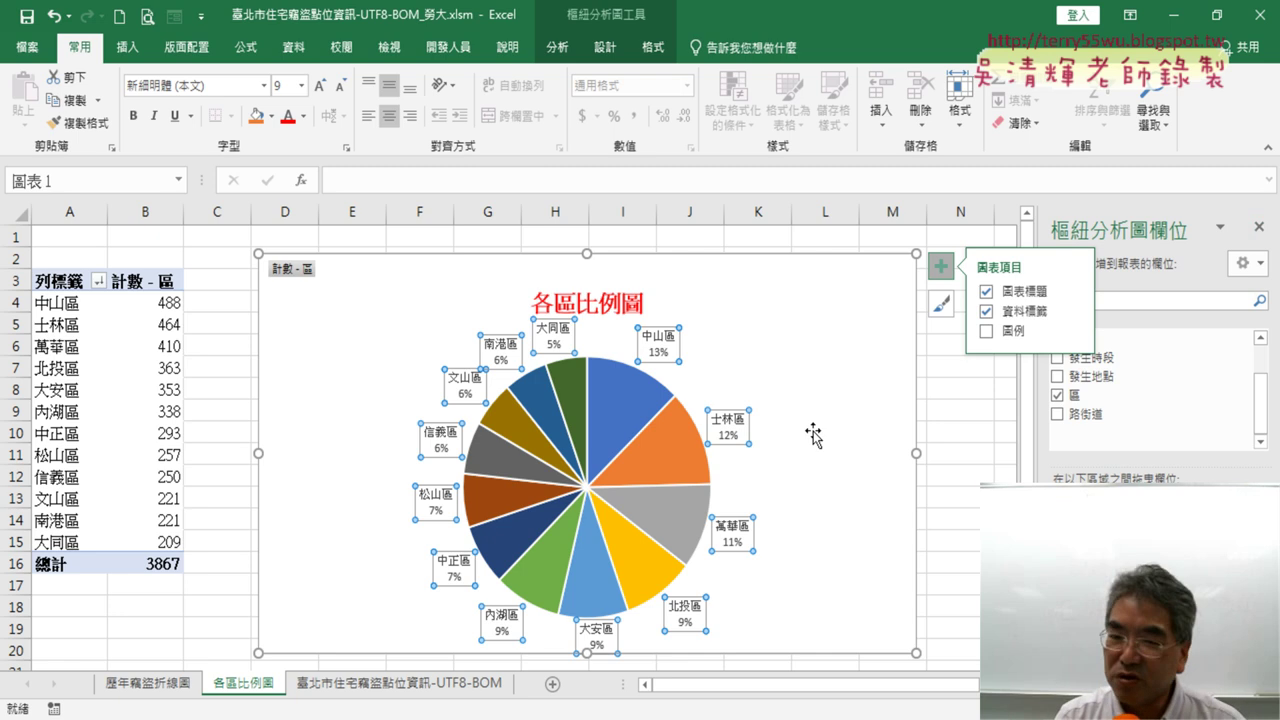
pyautogui.rightClick(733, 432)
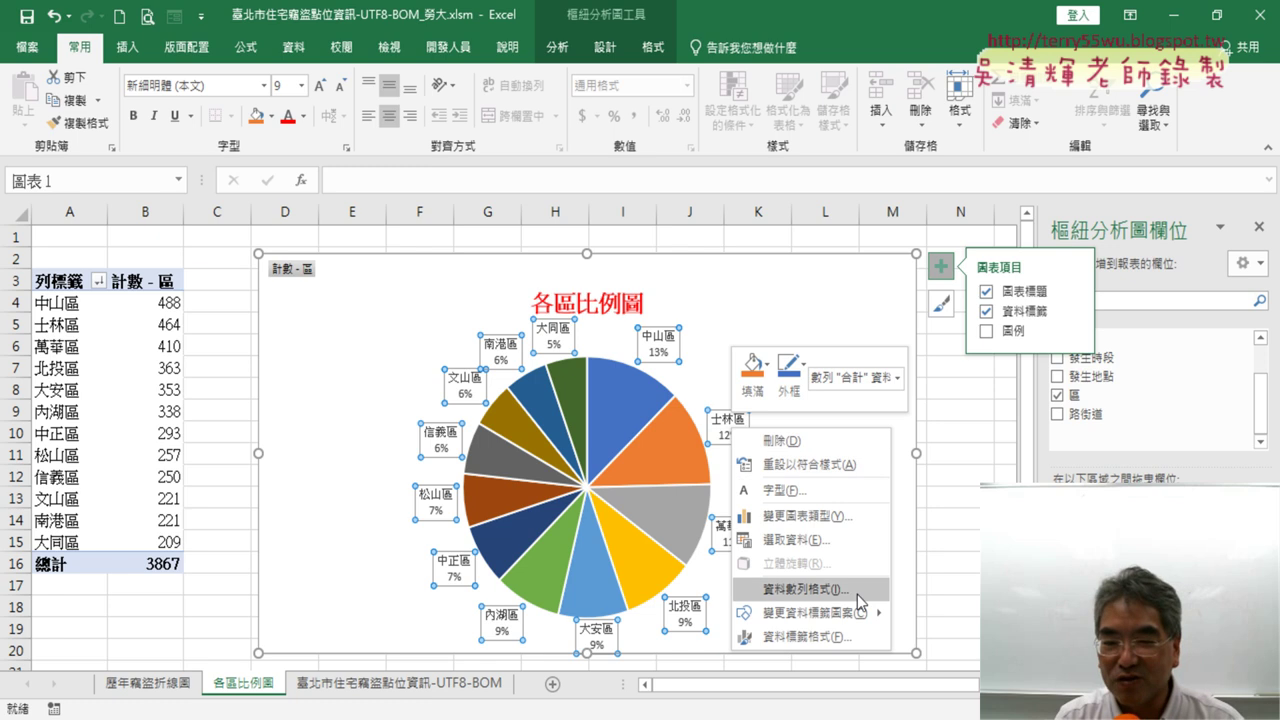
pyautogui.moveTo(870, 612)
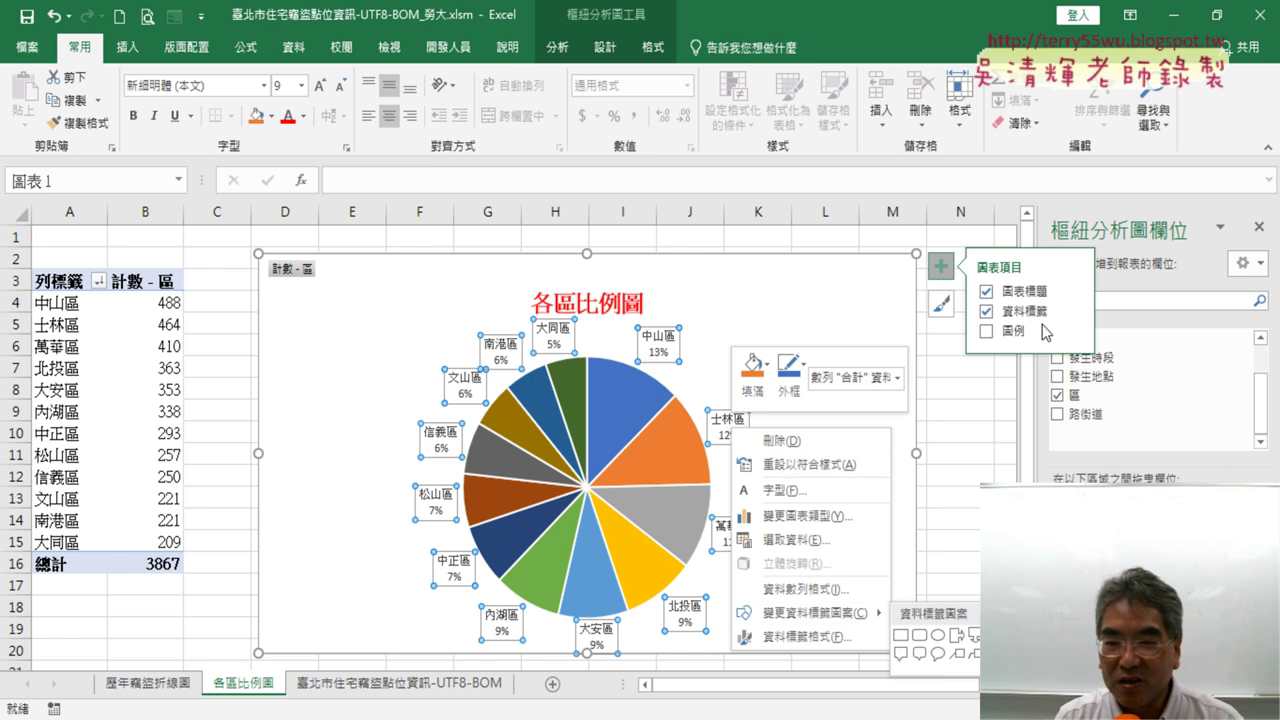
pyautogui.click(986, 311)
# Step: Add callout data labels, then remove them and restore plain count labels such as 338 and 353
pyautogui.rightClick(645, 385)
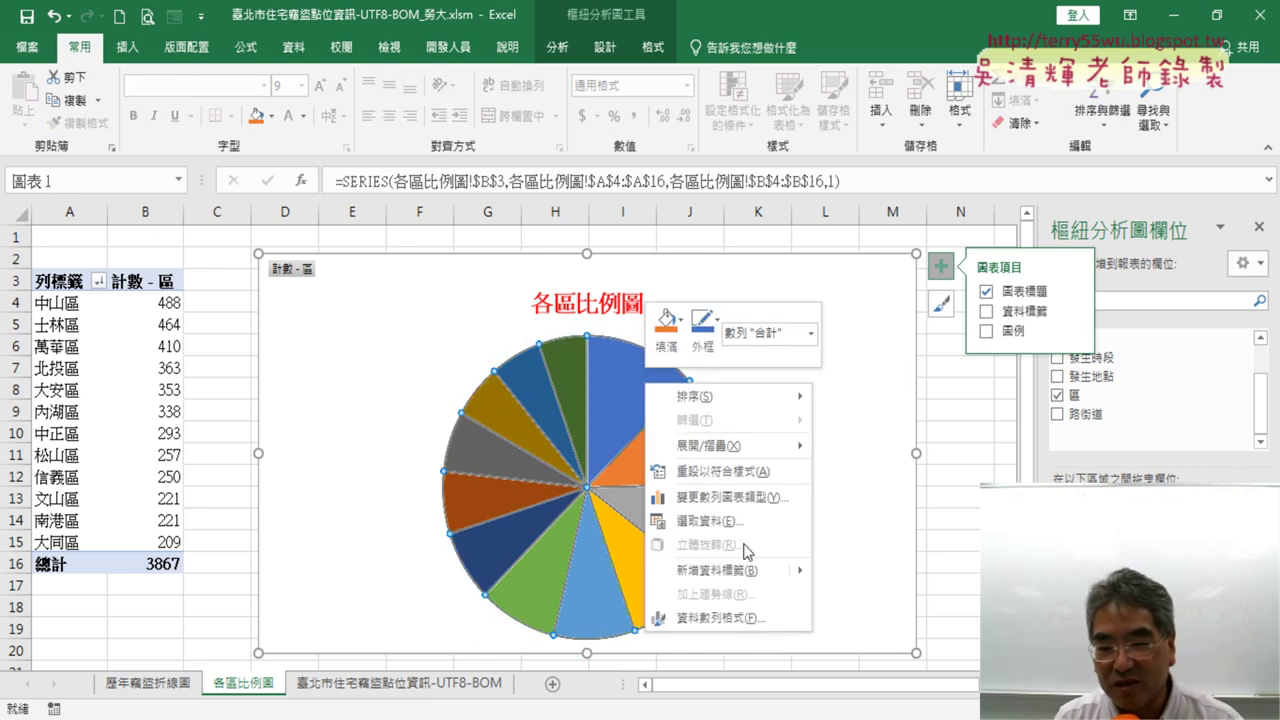
pyautogui.moveTo(793, 571)
pyautogui.click(885, 592)
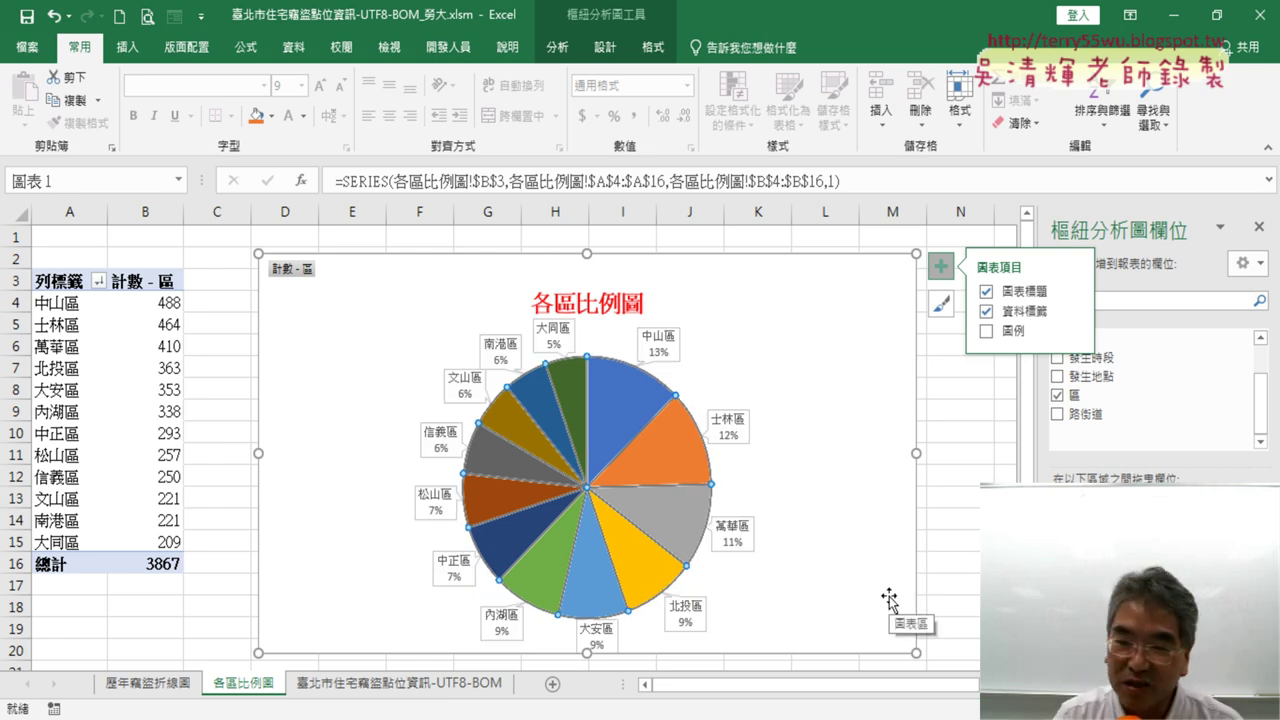
pyautogui.click(986, 311)
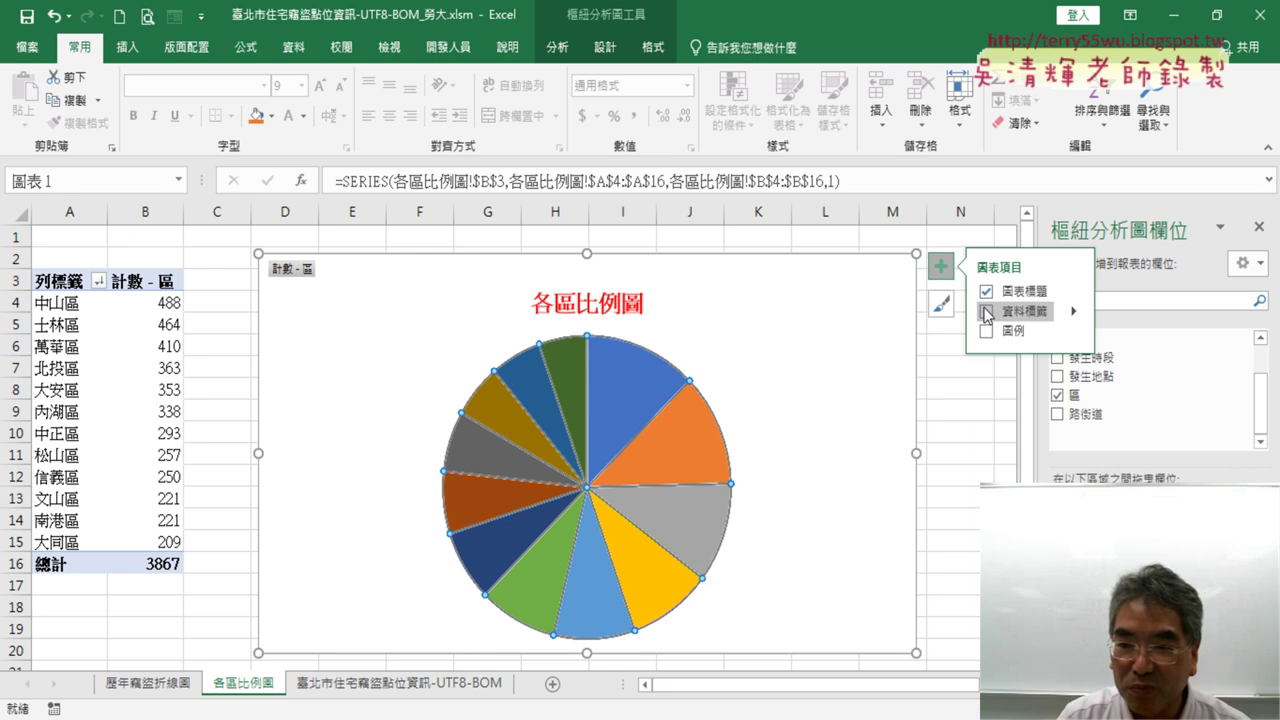
pyautogui.click(986, 312)
# Step: Format the pie labels to show district name and percentage, with the count values hidden
pyautogui.rightClick(630, 382)
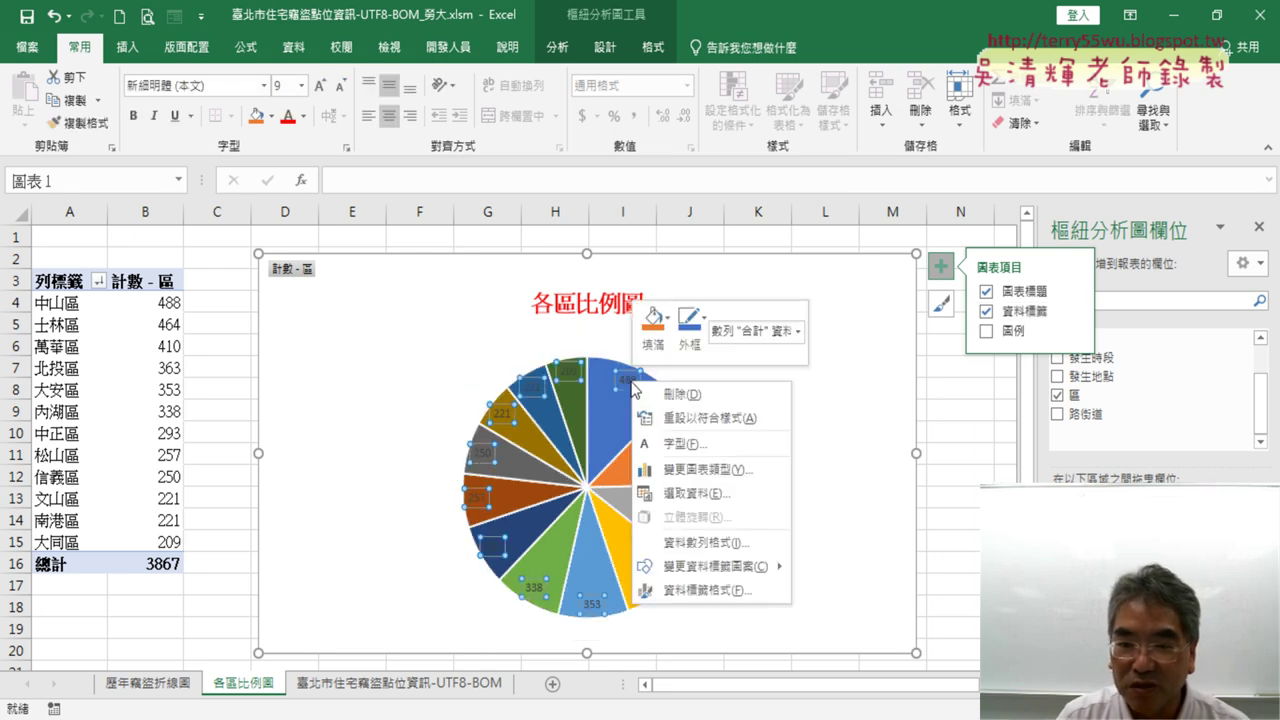
pyautogui.click(720, 589)
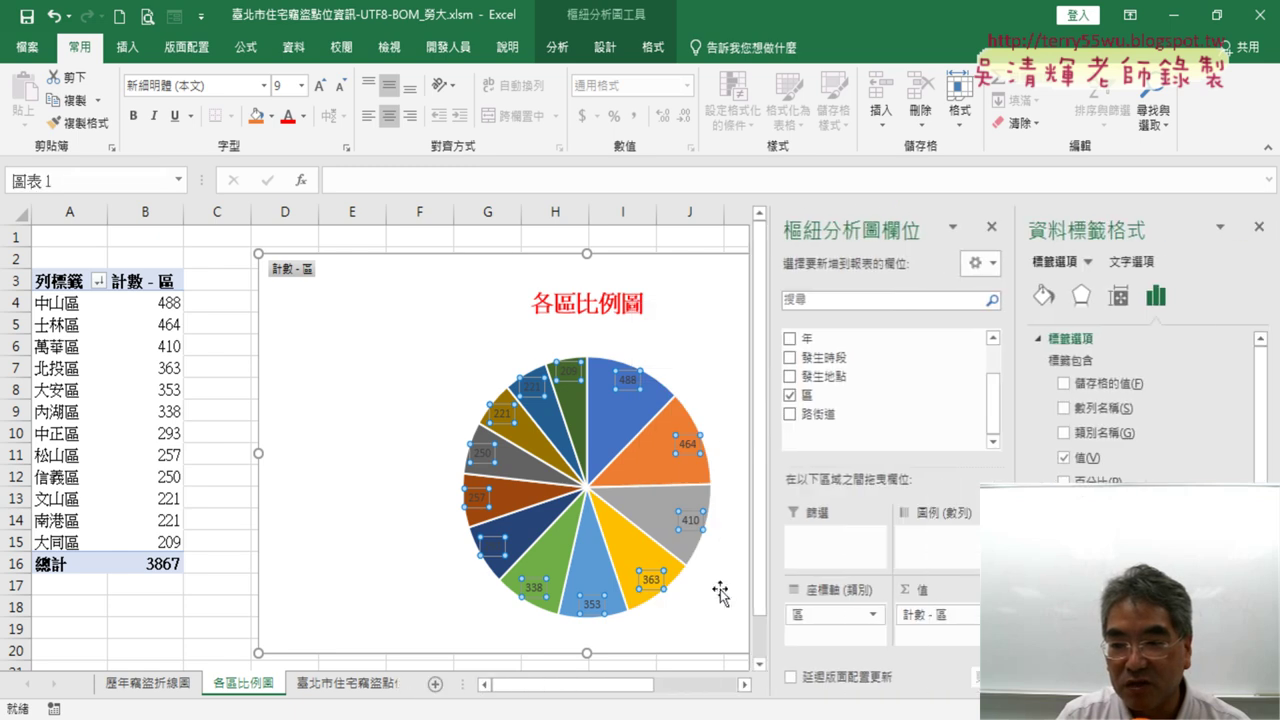
pyautogui.click(1064, 433)
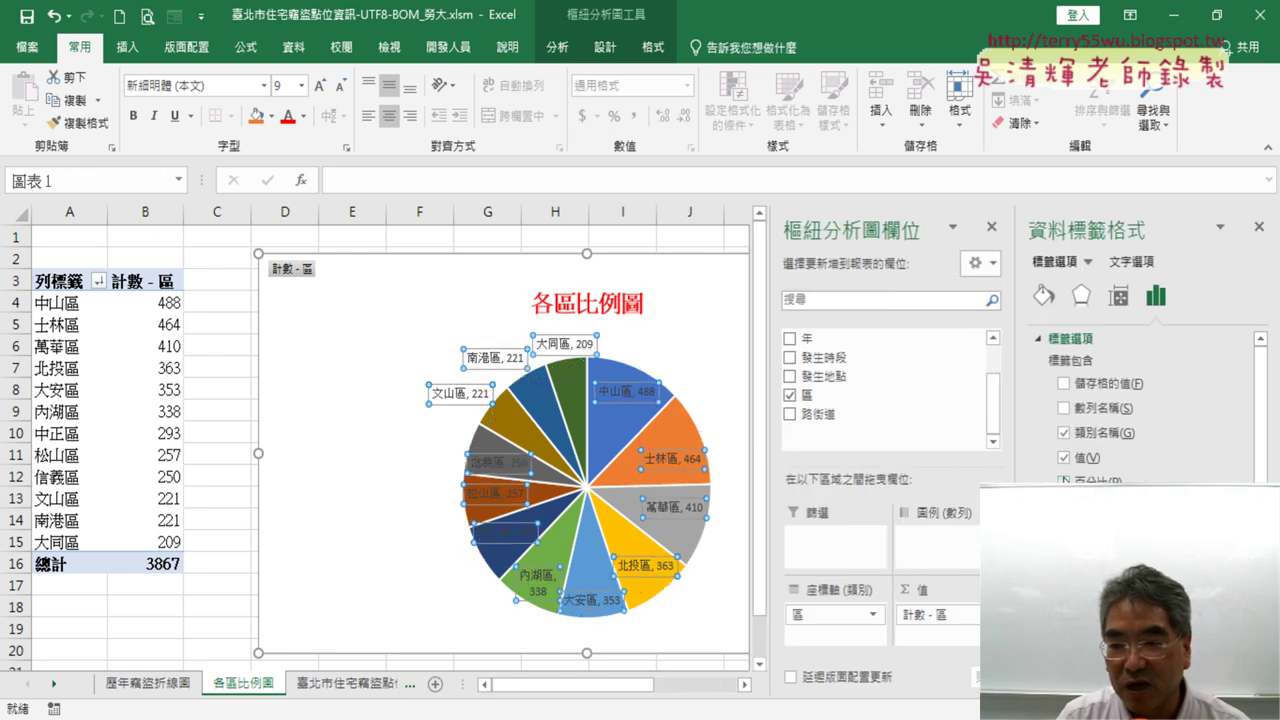
pyautogui.click(1064, 481)
pyautogui.click(1064, 457)
pyautogui.scroll(-2, 1118, 474)
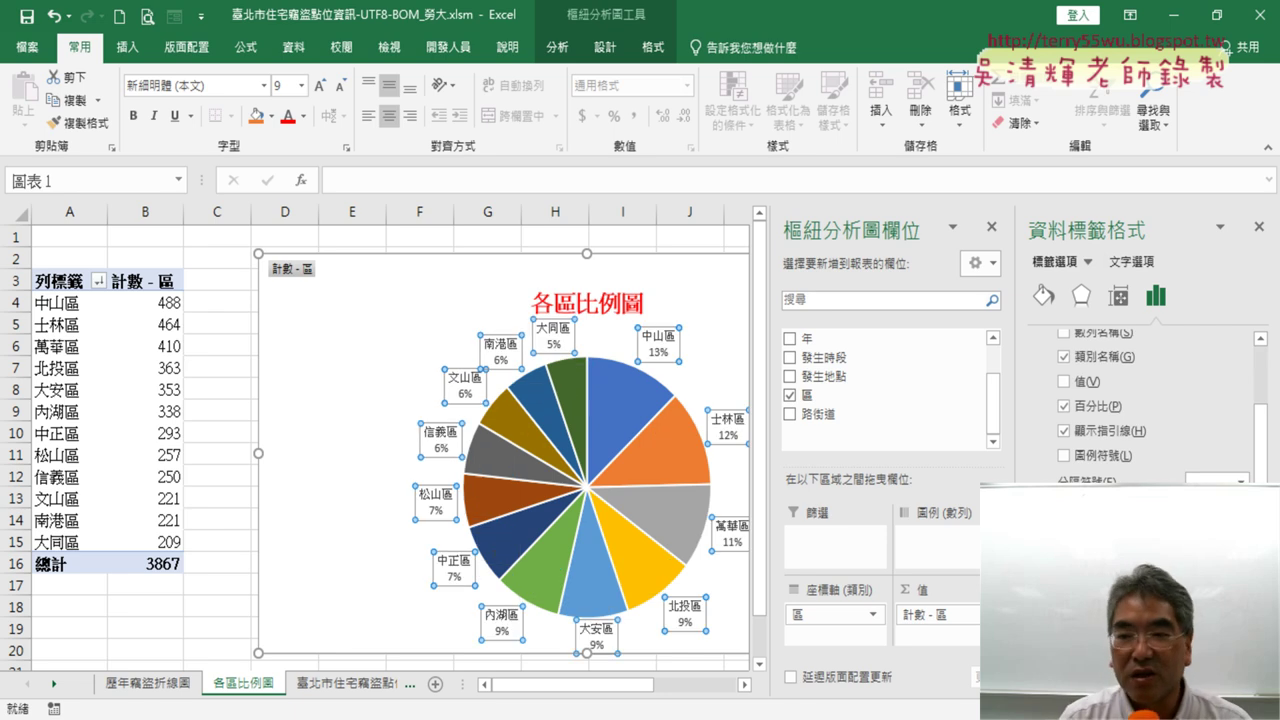
# Step: Close the formatting pane, check the chart elements list, and deselect the chart
pyautogui.click(1259, 227)
pyautogui.click(940, 266)
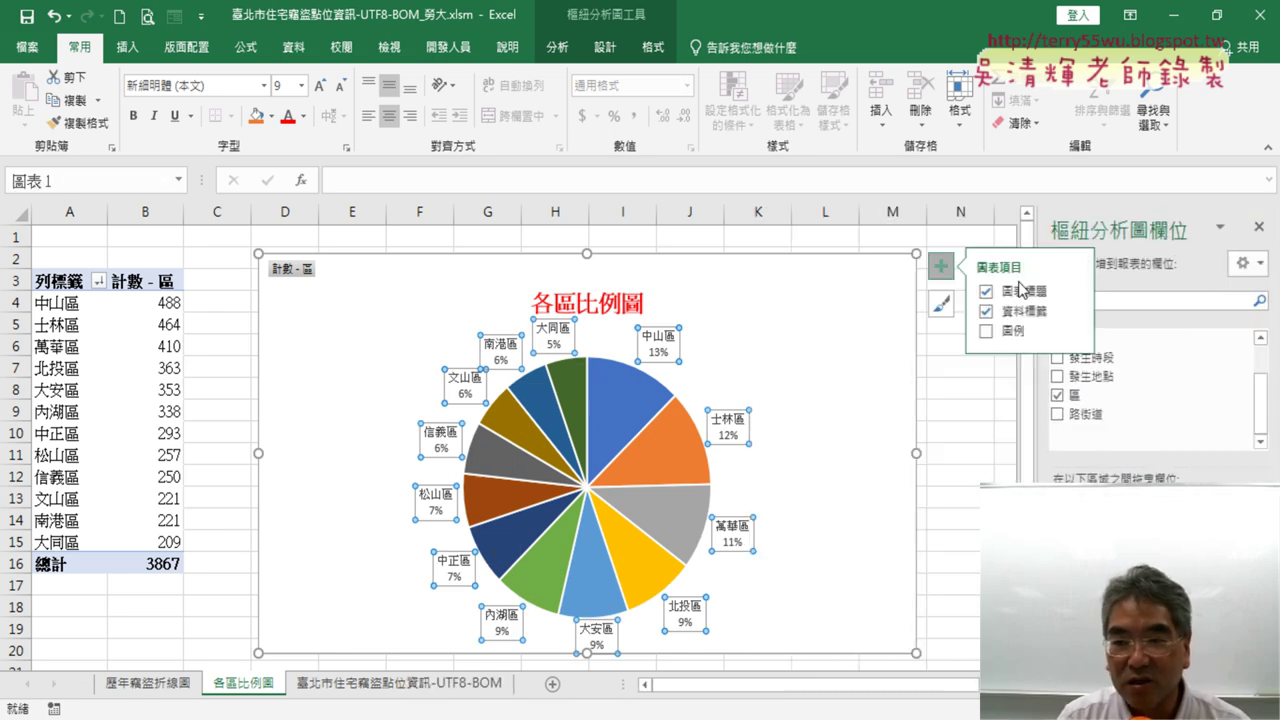
pyautogui.click(977, 501)
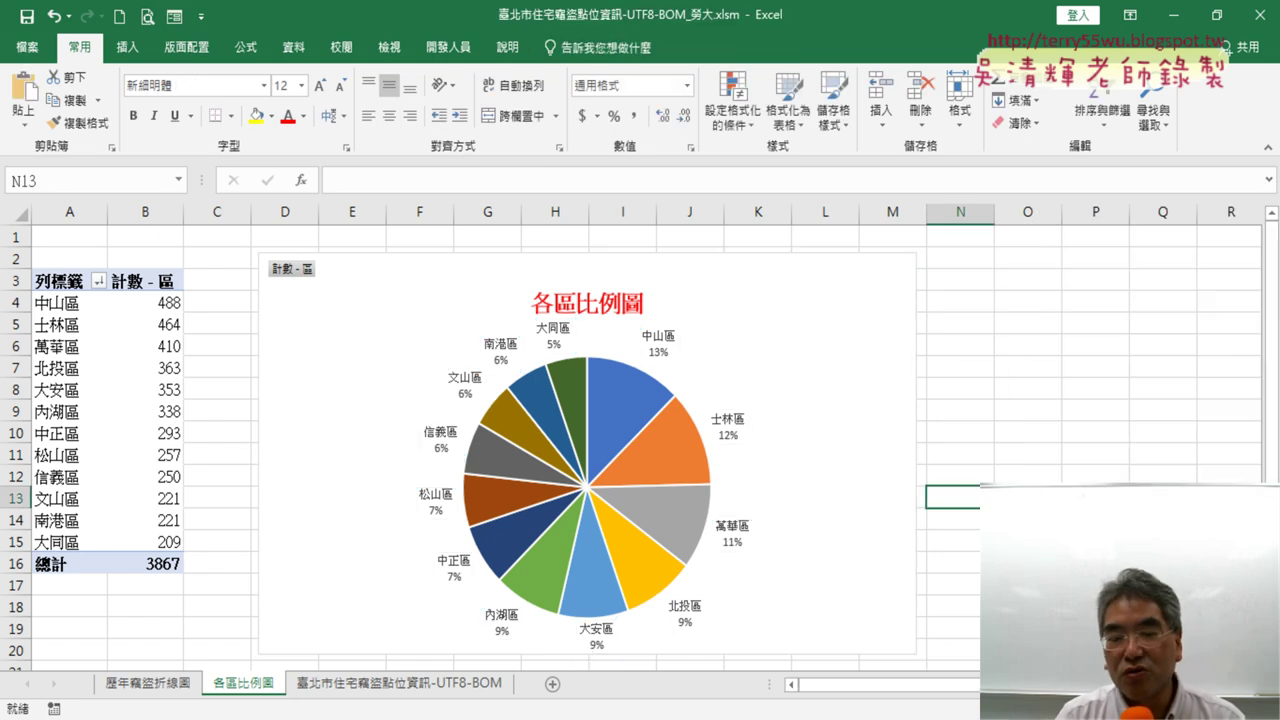